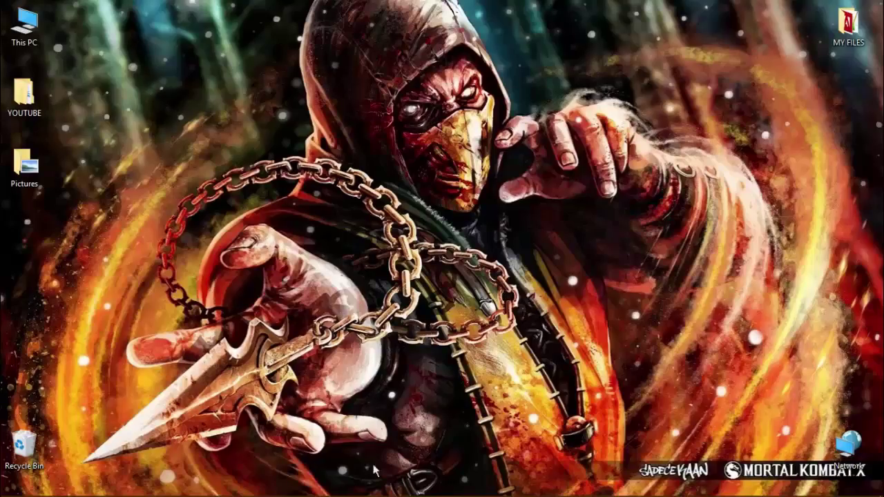
Switch to the Edge browser showing the 'youtube channel art size' image results.
{"action": "mouse_move", "coordinate": [324, 495]}
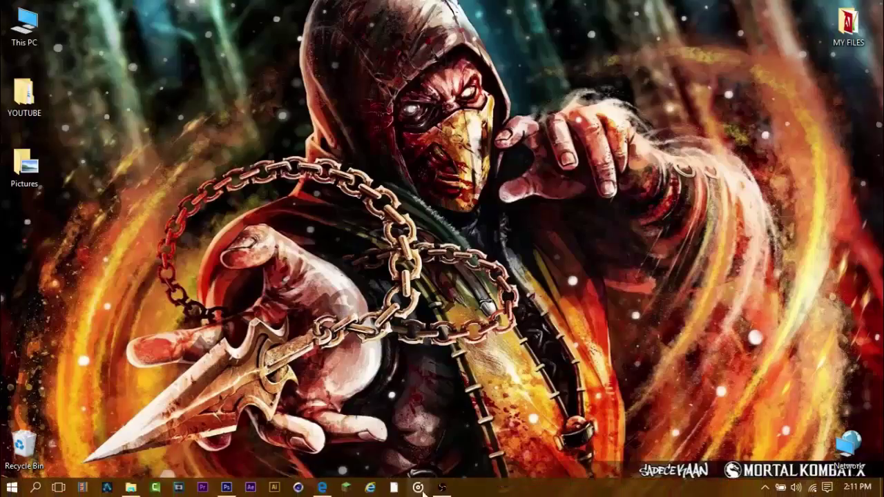
{"action": "left_click", "coordinate": [321, 488]}
Preview the grey 2560 × 1440 channel-art template in the image results.
{"action": "left_click_drag", "start_coordinate": [211, 60], "coordinate": [38, 48]}
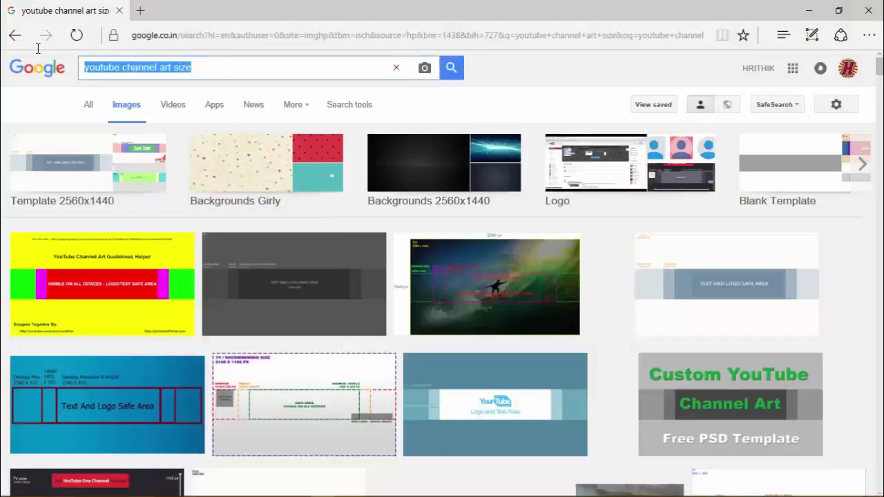
{"action": "left_click", "coordinate": [216, 78]}
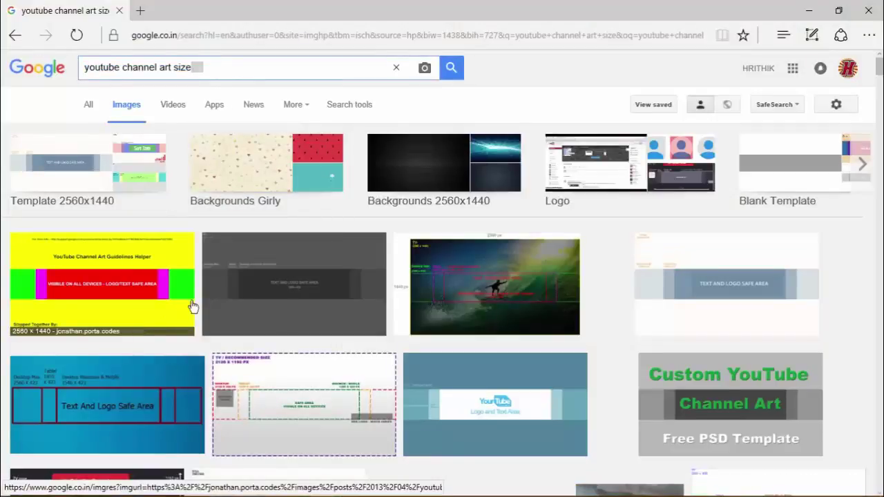
{"action": "scroll", "coordinate": [304, 320], "scroll_direction": "down", "scroll_amount": 3}
{"action": "scroll", "coordinate": [272, 304], "scroll_direction": "up", "scroll_amount": 3}
{"action": "left_click", "coordinate": [272, 301]}
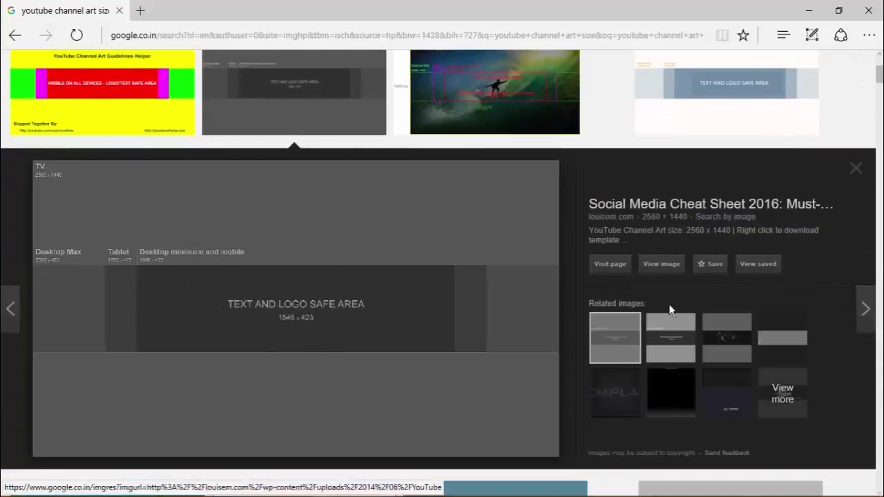
Start saving the template picture, cancel the Save As dialog, and minimize the browser.
{"action": "right_click", "coordinate": [336, 314]}
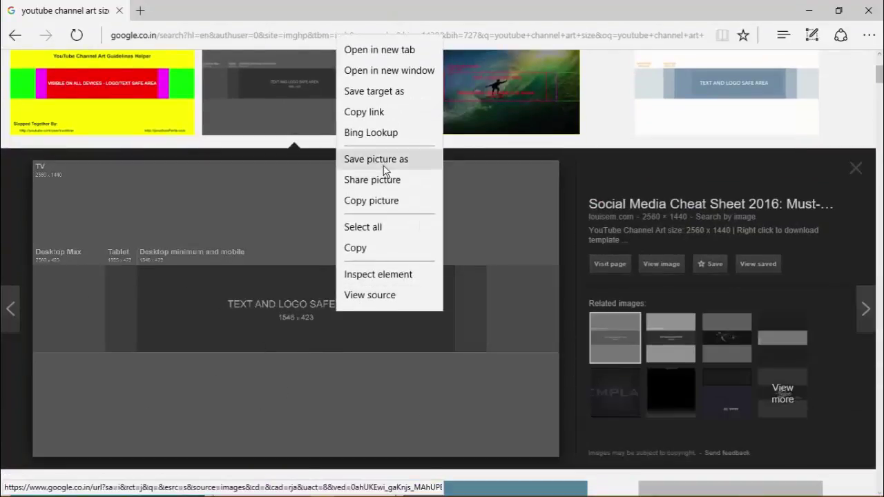
{"action": "left_click", "coordinate": [351, 158]}
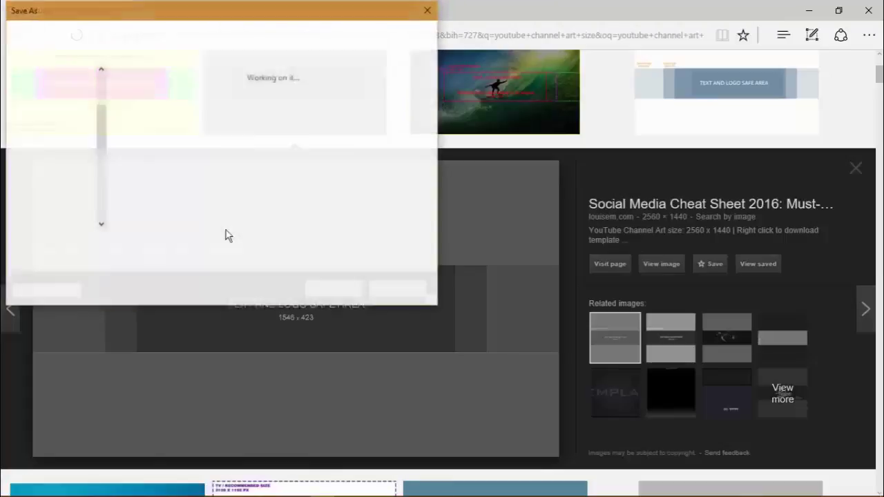
{"action": "left_click", "coordinate": [419, 291]}
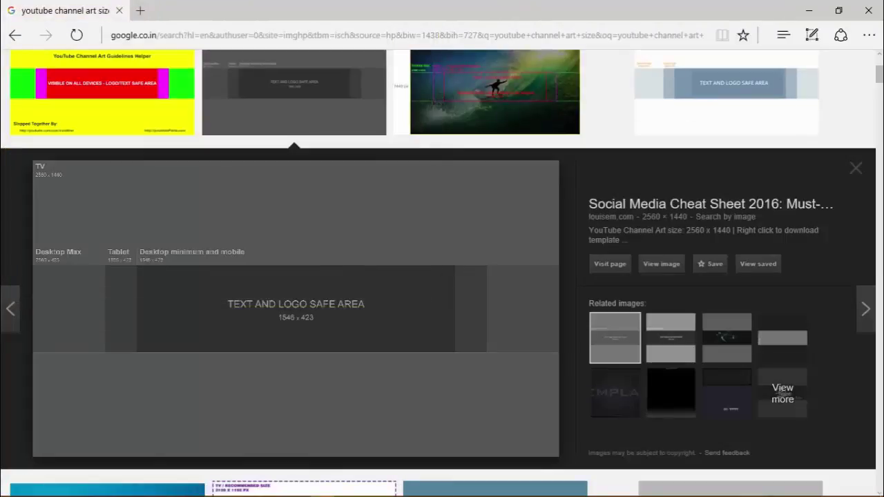
{"action": "left_click", "coordinate": [808, 11]}
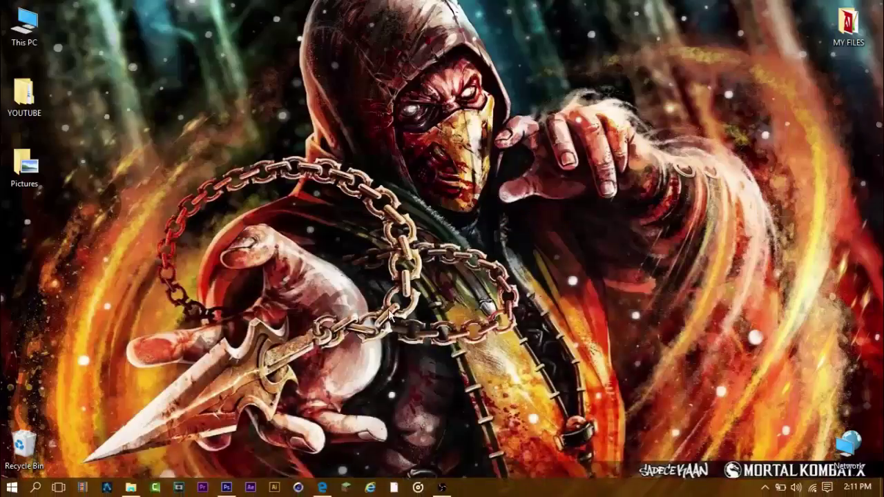
Create a new 2560 × 1440 px transparent document in Photoshop.
{"action": "left_click", "coordinate": [227, 488]}
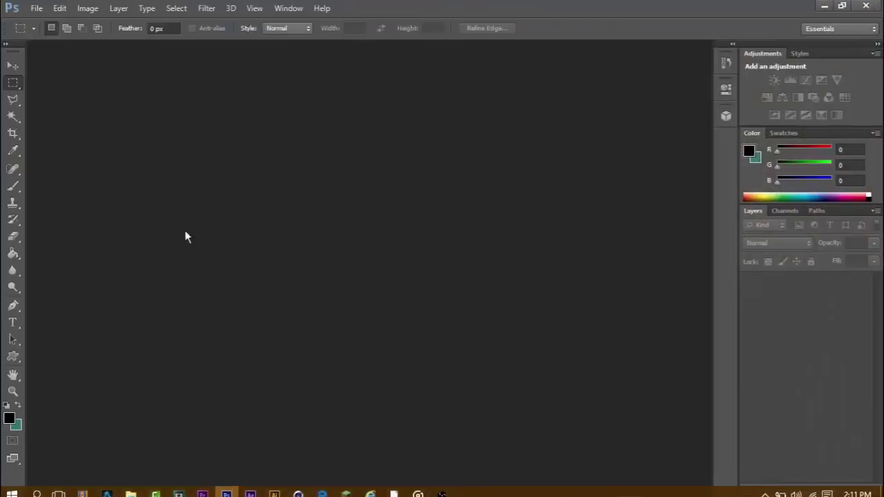
{"action": "left_click", "coordinate": [36, 7]}
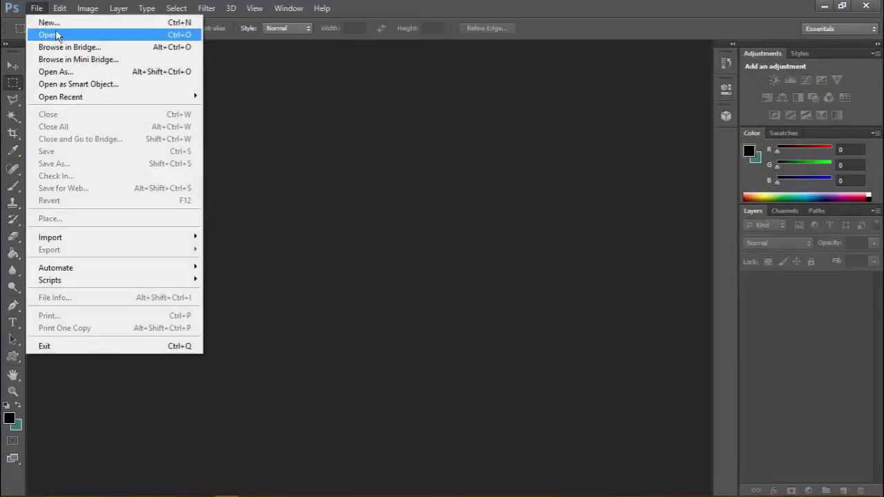
{"action": "left_click", "coordinate": [55, 32]}
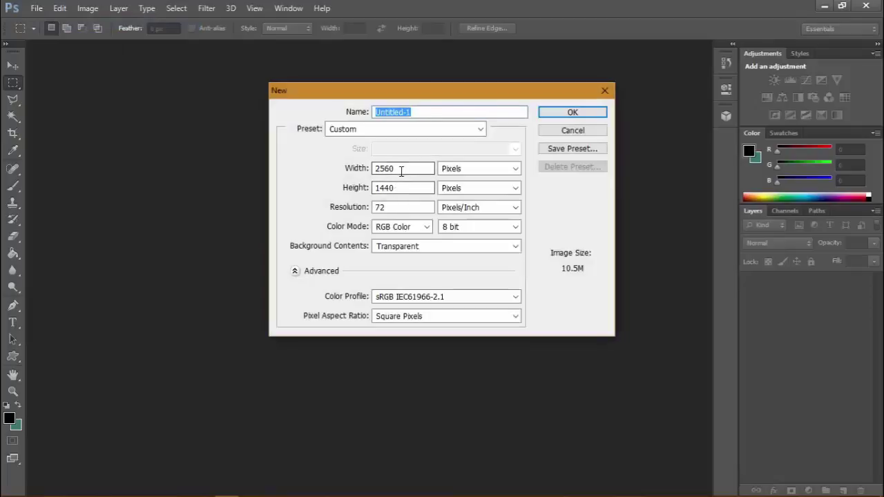
{"action": "double_click", "coordinate": [403, 171]}
{"action": "double_click", "coordinate": [407, 187]}
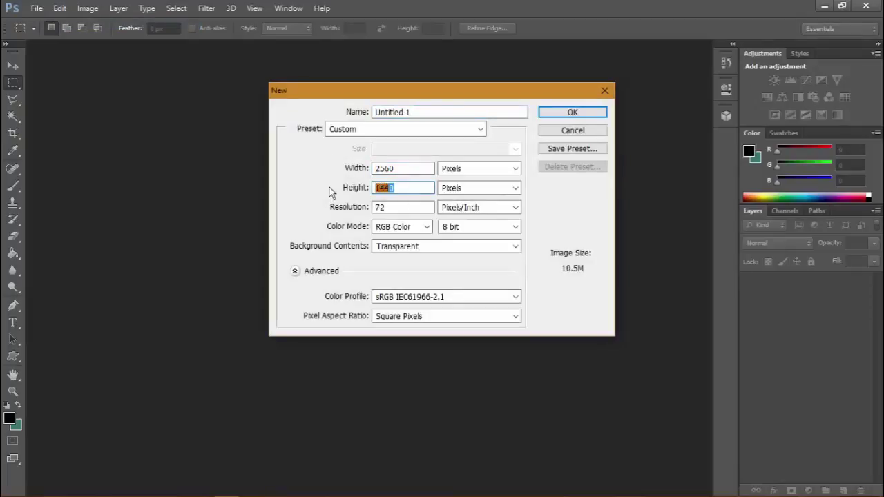
{"action": "left_click", "coordinate": [573, 114]}
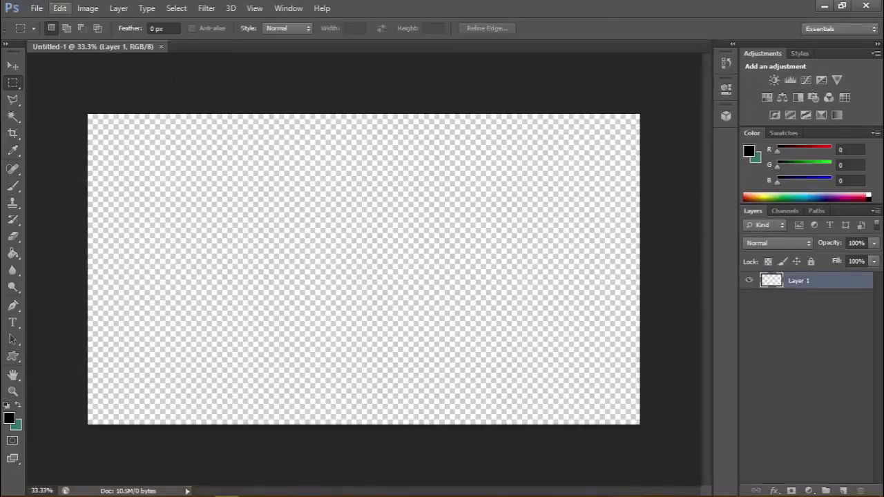
Place YouTube-Channel-Art-Template.jpg into the document and commit it.
{"action": "left_click", "coordinate": [37, 8]}
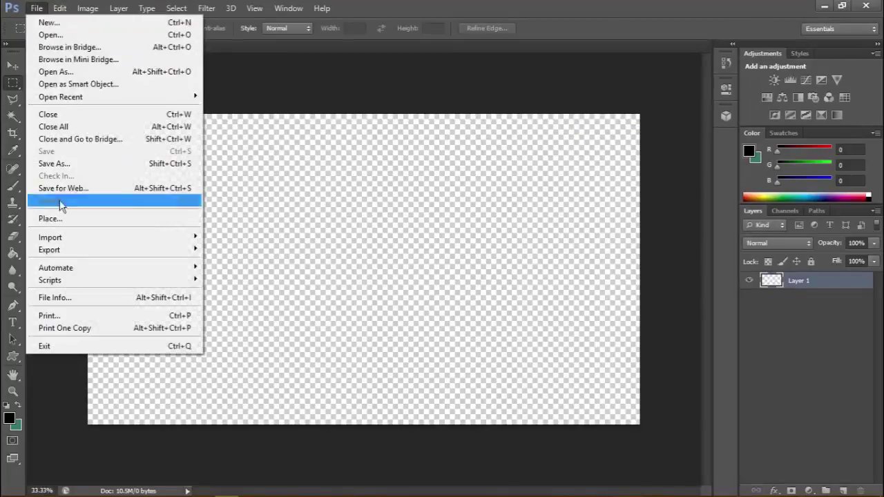
{"action": "left_click", "coordinate": [61, 218]}
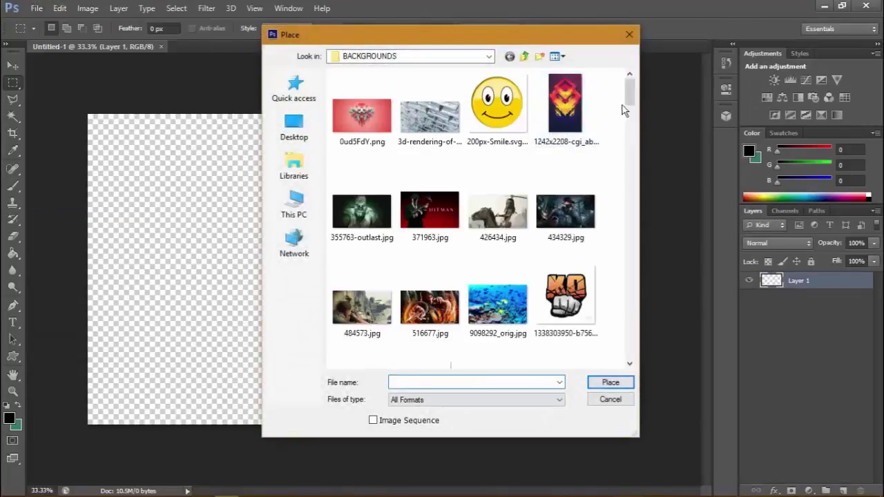
{"action": "left_click_drag", "start_coordinate": [629, 103], "coordinate": [630, 342]}
{"action": "left_click", "coordinate": [404, 321]}
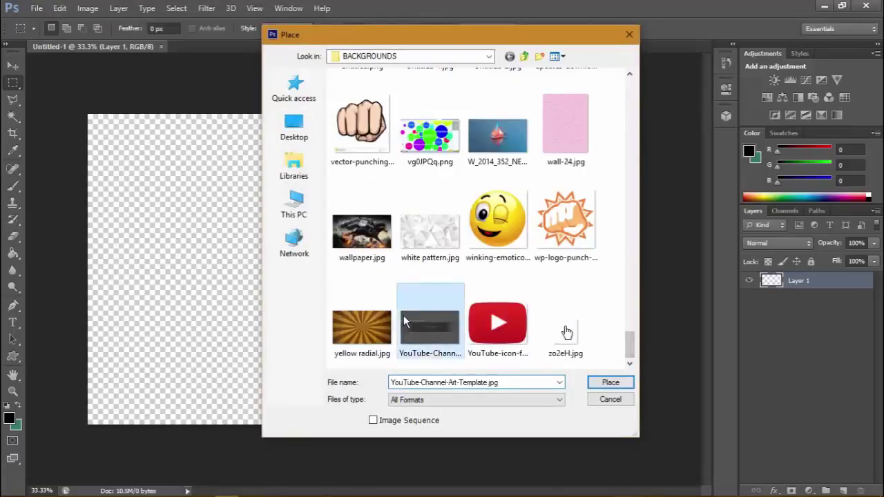
{"action": "double_click", "coordinate": [404, 321]}
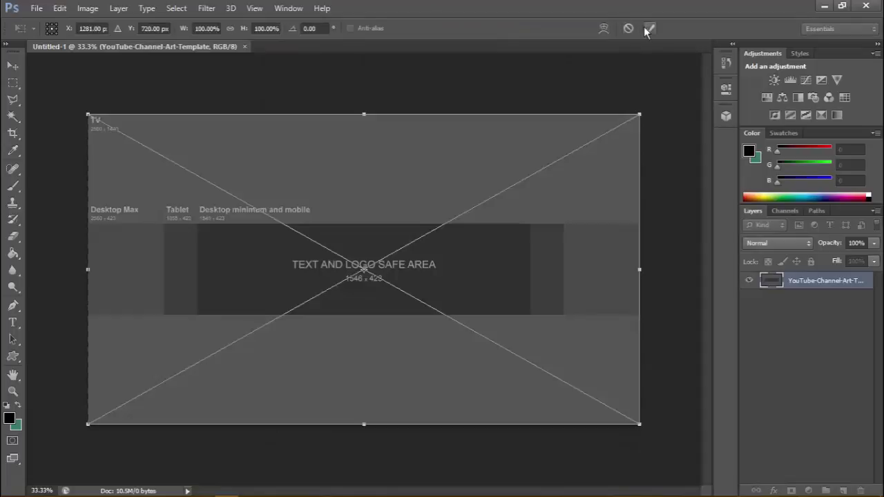
{"action": "left_click", "coordinate": [645, 28]}
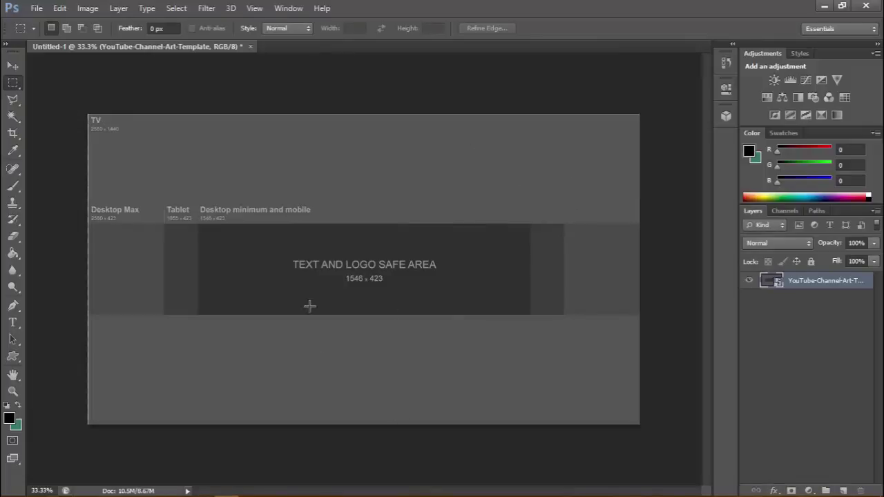
Set the foreground colour to teal #42c7a3.
{"action": "left_click", "coordinate": [10, 418]}
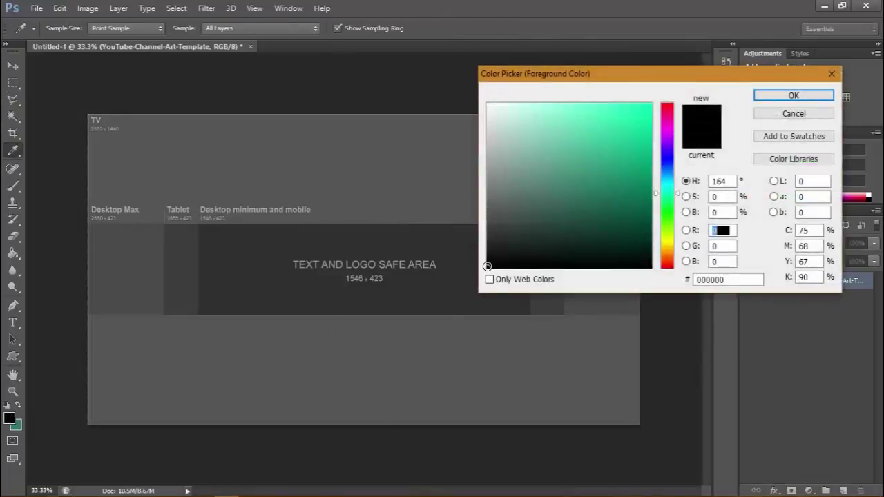
{"action": "mouse_move", "coordinate": [607, 192]}
{"action": "left_mouse_down"}
{"action": "mouse_move", "coordinate": [637, 159]}
{"action": "mouse_move", "coordinate": [619, 126]}
{"action": "mouse_move", "coordinate": [601, 124]}
{"action": "mouse_move", "coordinate": [596, 140]}
{"action": "left_mouse_up"}
{"action": "left_click", "coordinate": [792, 95]}
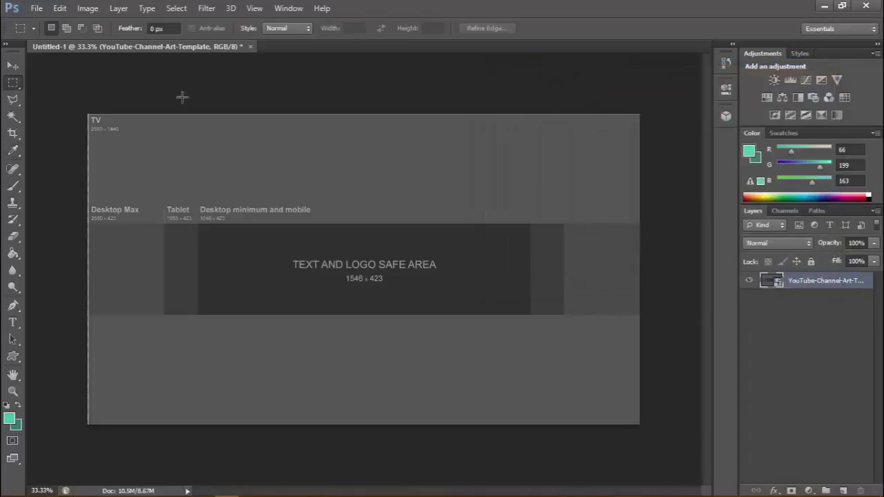
Draw teal rectangles over the top and bottom bands with the Rectangle Tool.
{"action": "left_click_drag", "start_coordinate": [72, 101], "coordinate": [639, 222]}
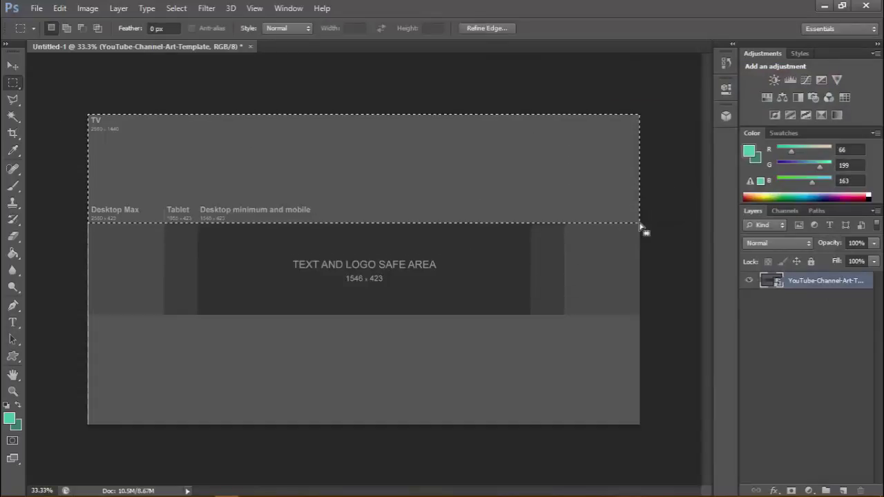
{"action": "key", "text": "ctrl+d"}
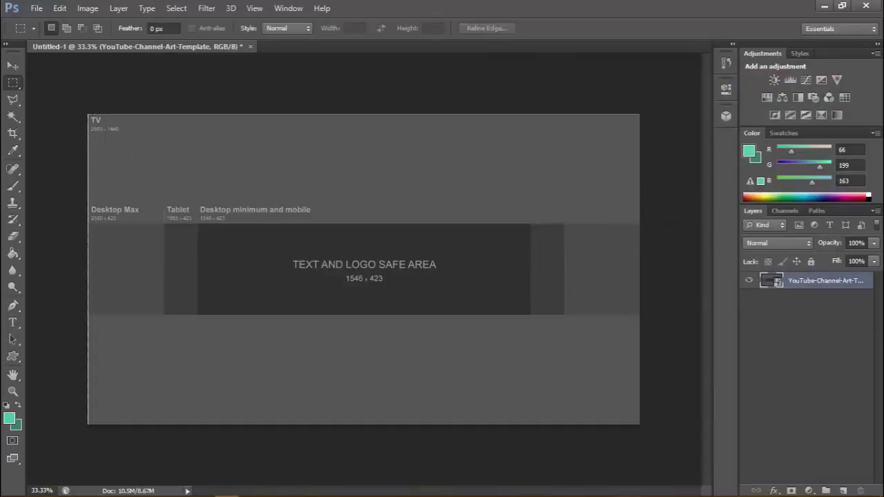
{"action": "left_click", "coordinate": [13, 358]}
{"action": "left_click", "coordinate": [14, 358]}
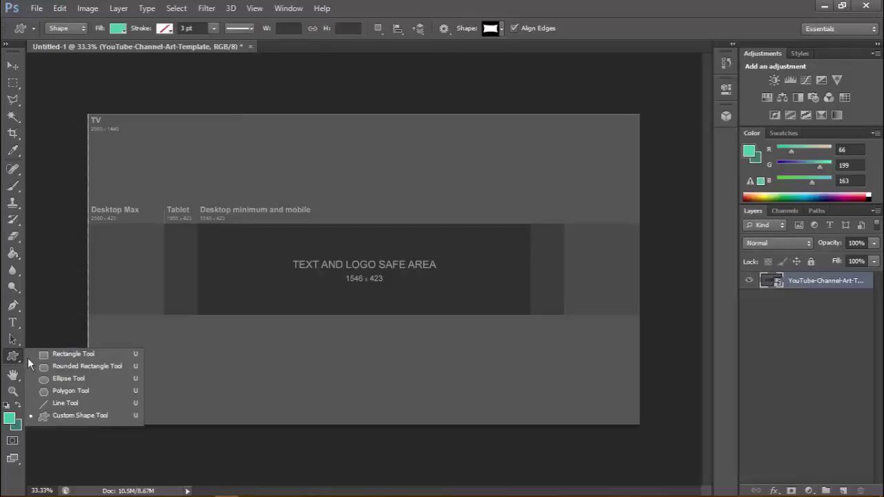
{"action": "left_click", "coordinate": [69, 354]}
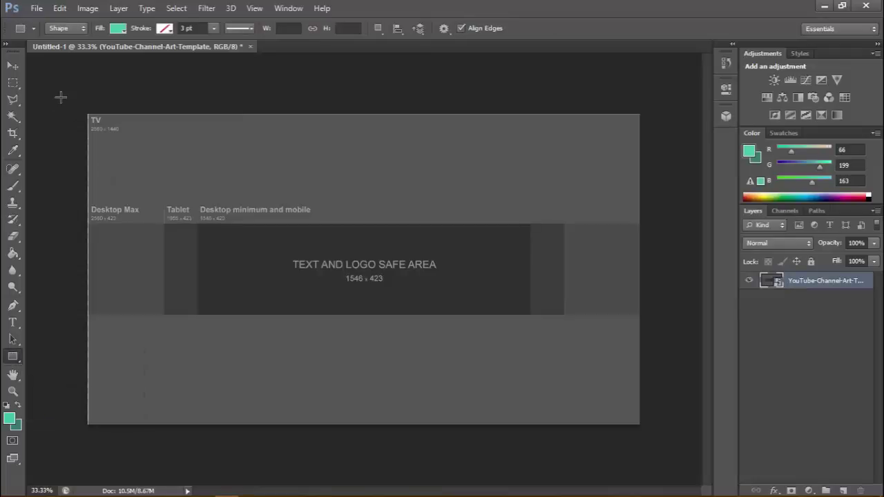
{"action": "left_click_drag", "start_coordinate": [77, 105], "coordinate": [642, 223]}
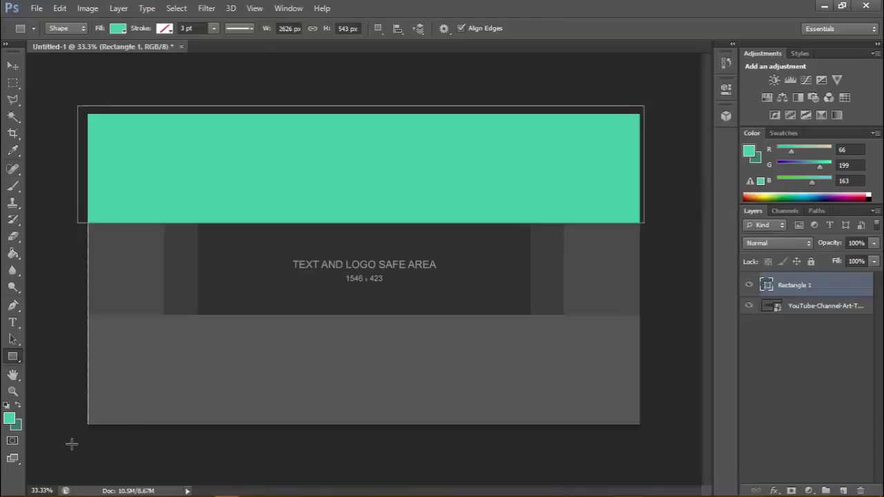
{"action": "left_click_drag", "start_coordinate": [85, 443], "coordinate": [641, 315]}
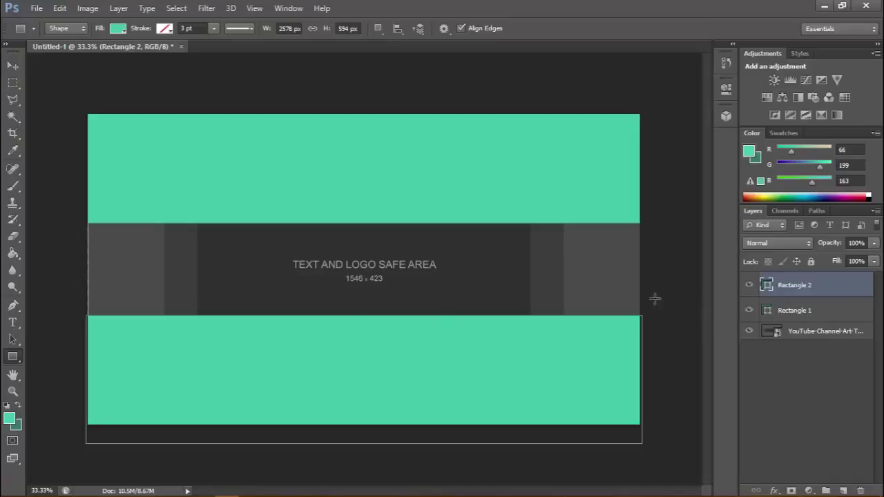
{"action": "left_click", "coordinate": [821, 333]}
Delete the template image layer, leaving the teal rectangles over transparency.
{"action": "right_click", "coordinate": [822, 333]}
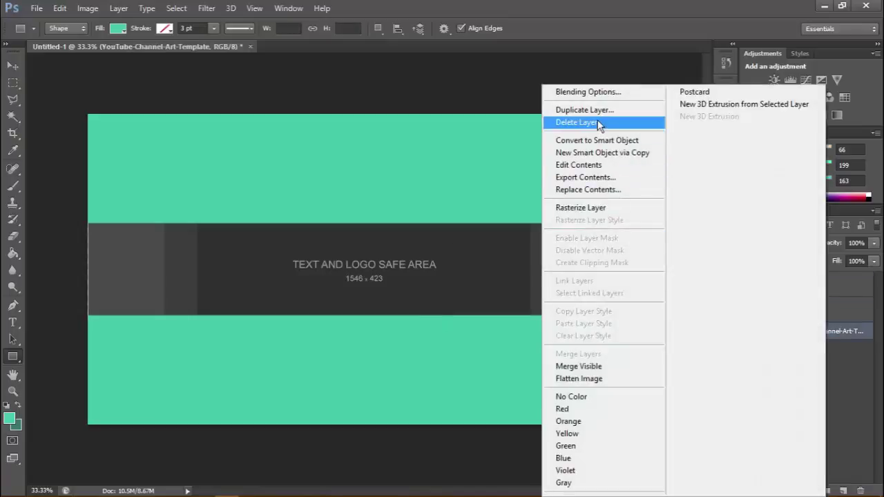
{"action": "left_click", "coordinate": [573, 121]}
{"action": "left_click", "coordinate": [412, 196]}
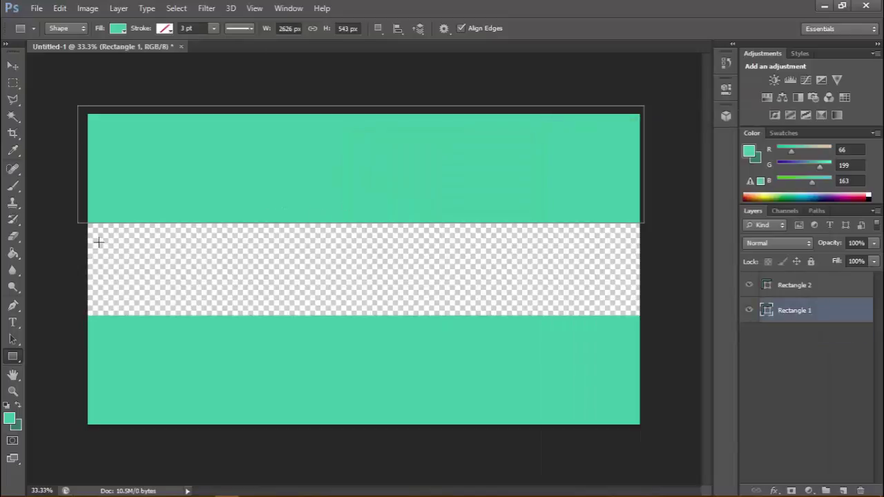
Switch to the Brush tool with a hard round 25 px tip.
{"action": "left_click", "coordinate": [13, 186]}
{"action": "right_click", "coordinate": [14, 185]}
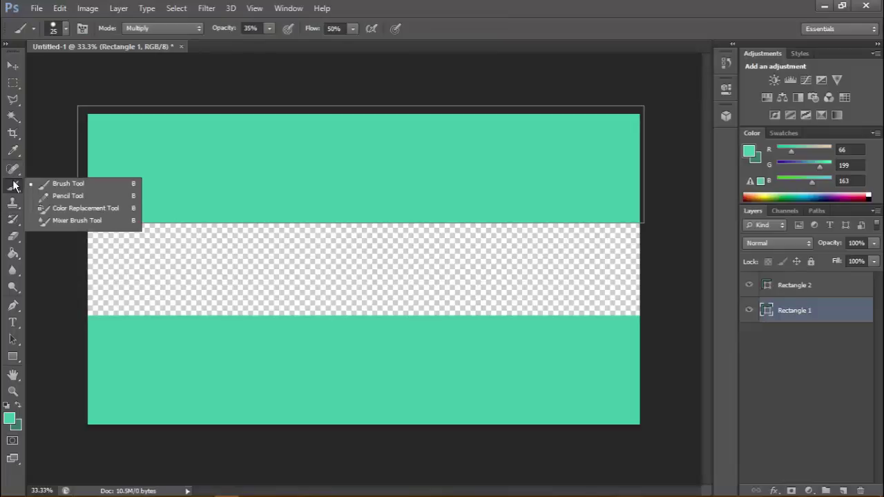
{"action": "left_click", "coordinate": [62, 34]}
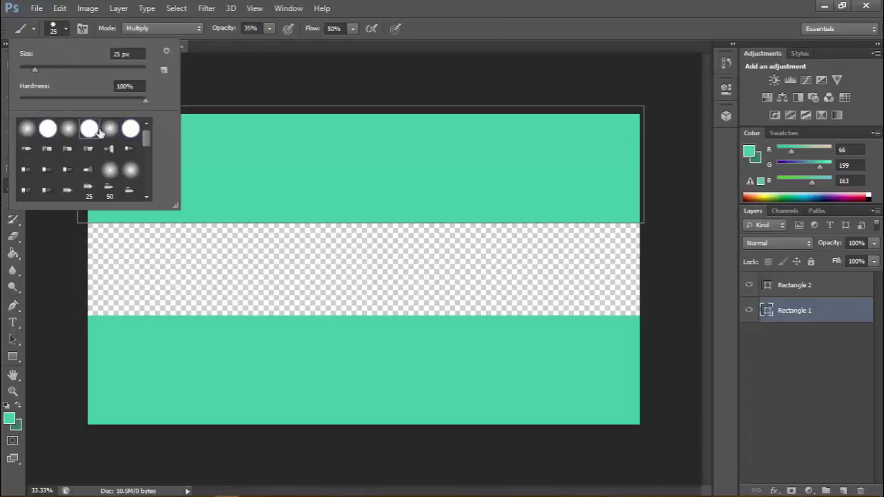
{"action": "left_click", "coordinate": [127, 133]}
{"action": "left_click", "coordinate": [63, 26]}
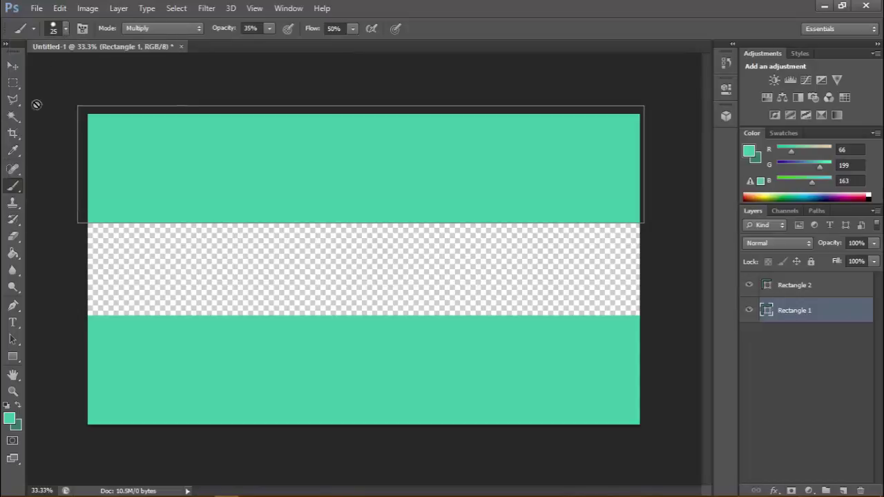
{"action": "left_click", "coordinate": [14, 309]}
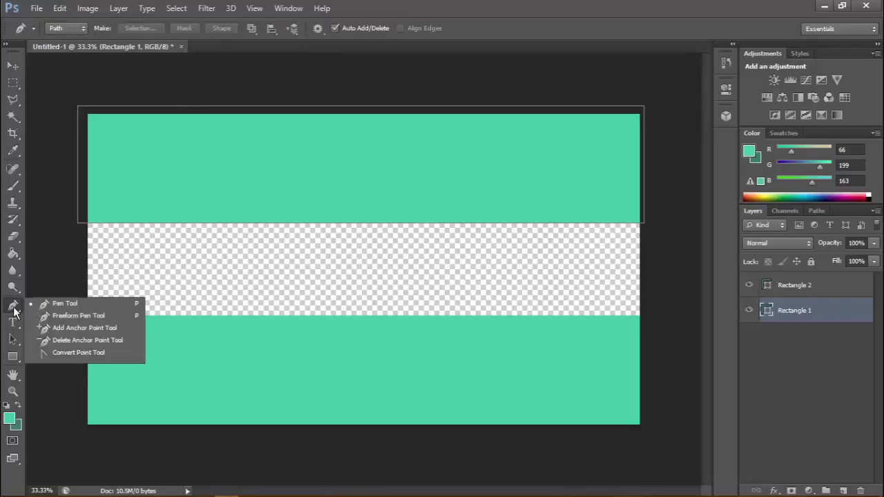
Try a test triangle path with the Pen tool and delete it.
{"action": "left_click", "coordinate": [63, 304]}
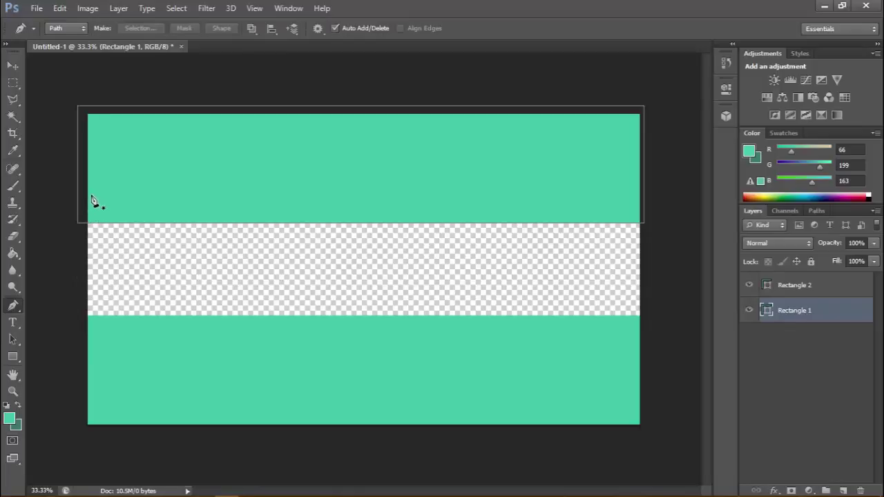
{"action": "left_click", "coordinate": [226, 324]}
{"action": "left_click", "coordinate": [325, 201]}
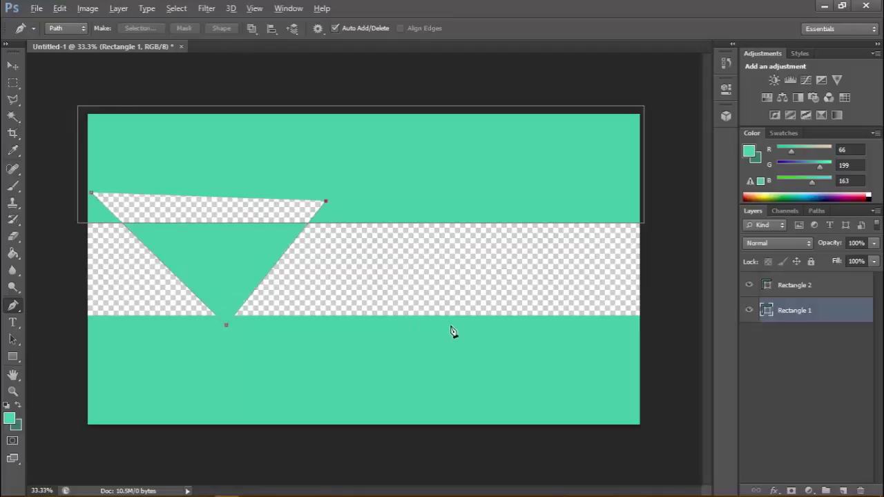
{"action": "key", "text": "Delete"}
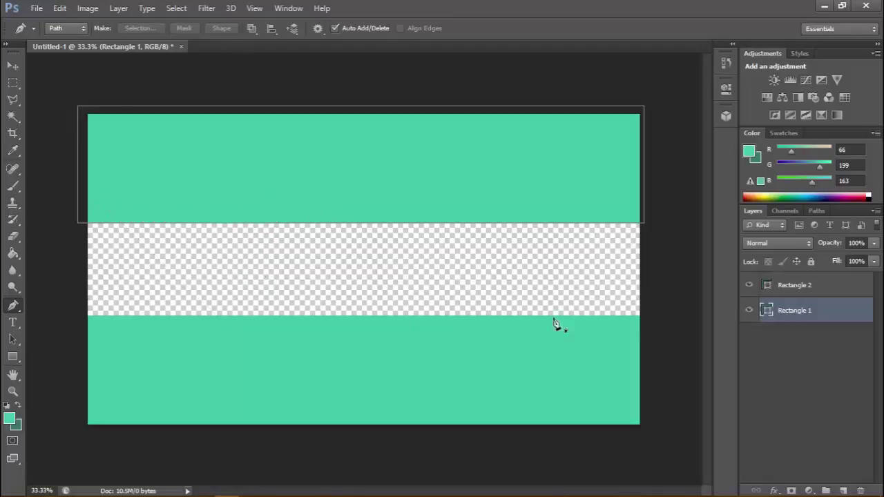
Add a new empty layer and draw a five-point zigzag path across the middle strip.
{"action": "left_click", "coordinate": [812, 412]}
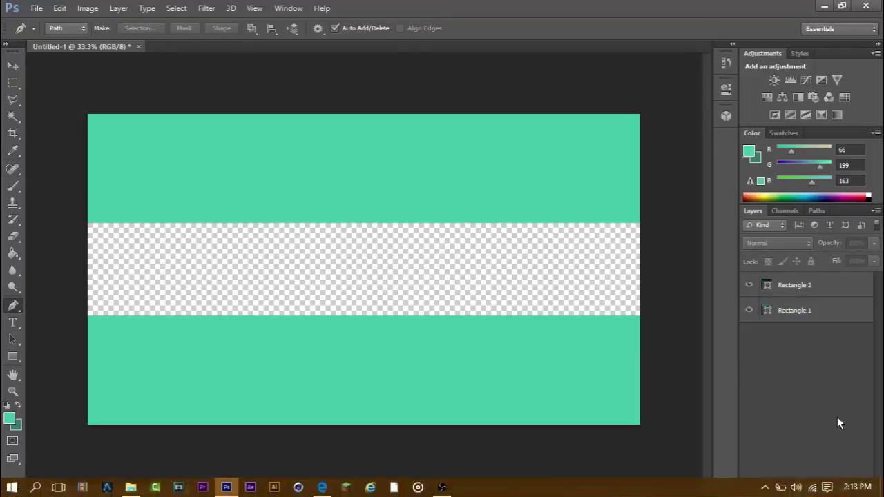
{"action": "left_click", "coordinate": [843, 490]}
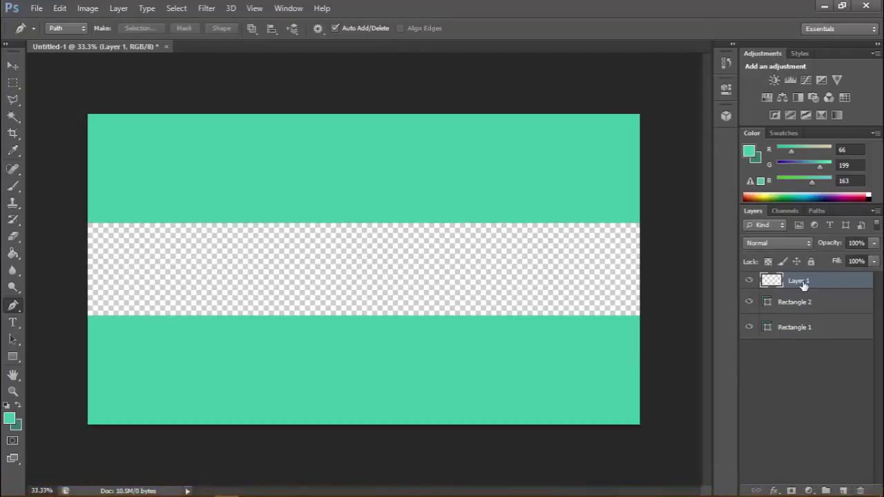
{"action": "left_click", "coordinate": [90, 214]}
{"action": "left_click", "coordinate": [183, 334]}
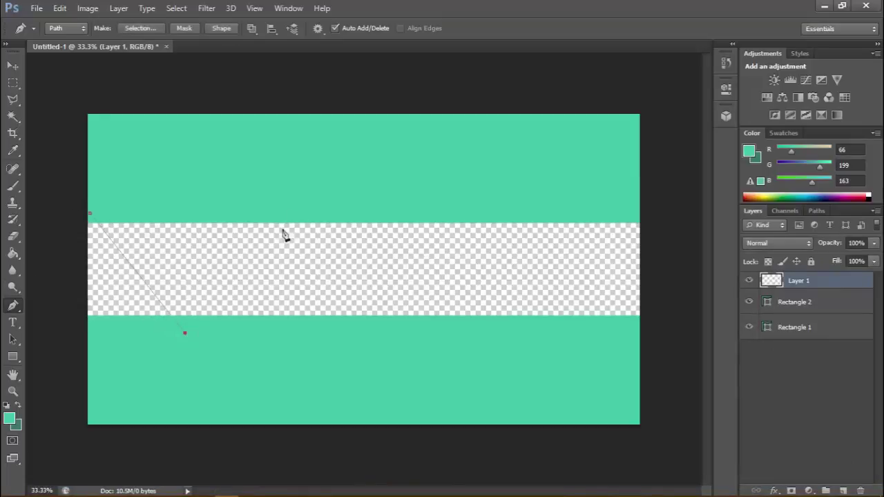
{"action": "left_click", "coordinate": [306, 214]}
{"action": "left_click", "coordinate": [435, 324]}
{"action": "left_click", "coordinate": [552, 216]}
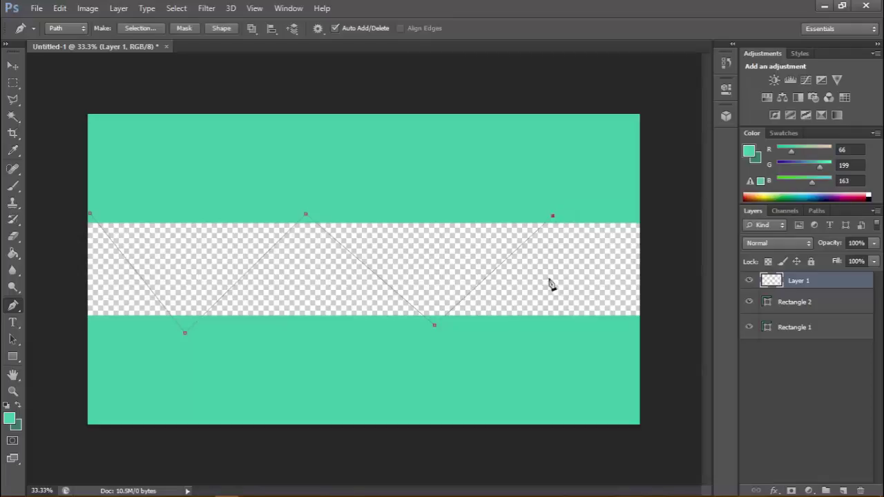
Stroke the zigzag path with the Brush tool.
{"action": "right_click", "coordinate": [378, 281]}
{"action": "left_click", "coordinate": [371, 283]}
{"action": "right_click", "coordinate": [370, 283]}
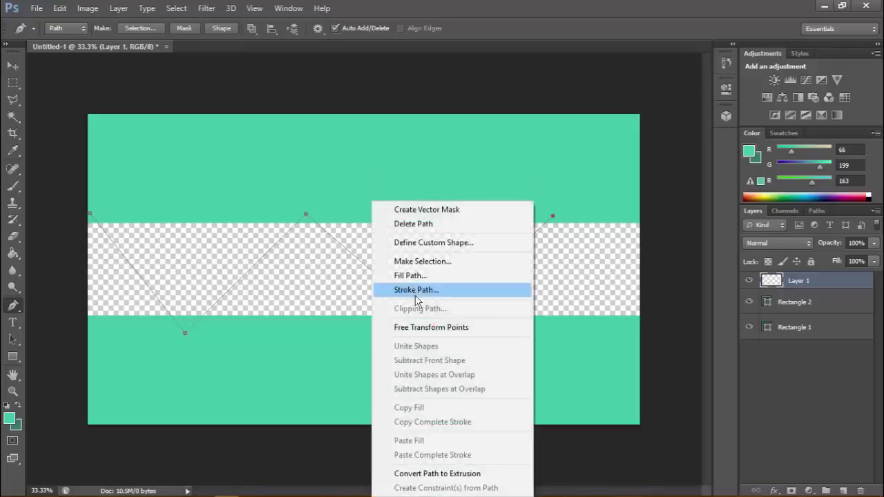
{"action": "left_click", "coordinate": [415, 296]}
{"action": "left_click", "coordinate": [411, 168]}
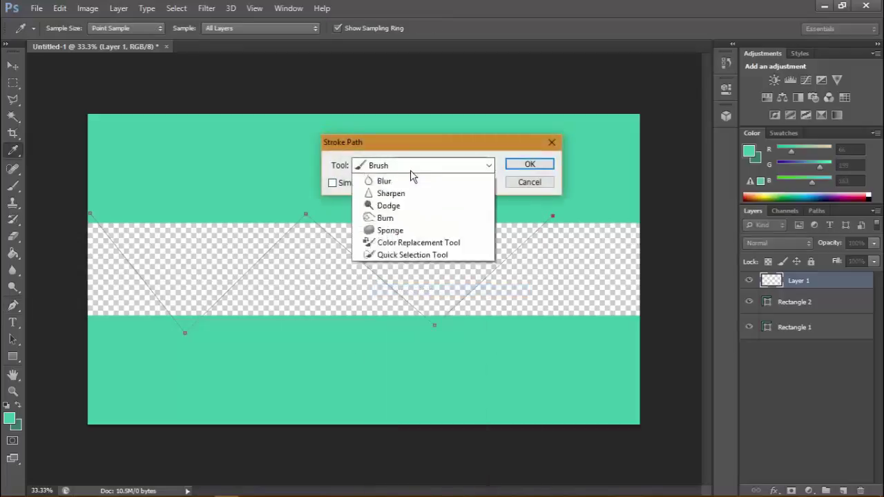
{"action": "left_click", "coordinate": [388, 178]}
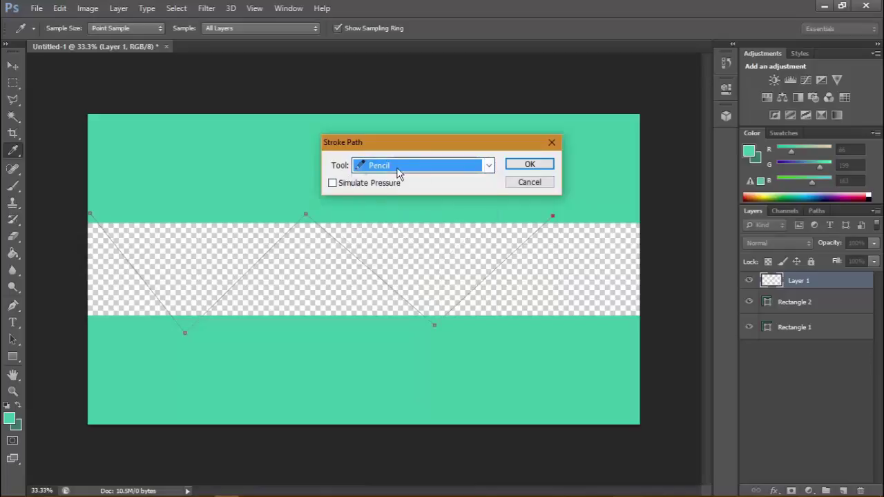
{"action": "left_click", "coordinate": [398, 172]}
{"action": "left_click", "coordinate": [386, 195]}
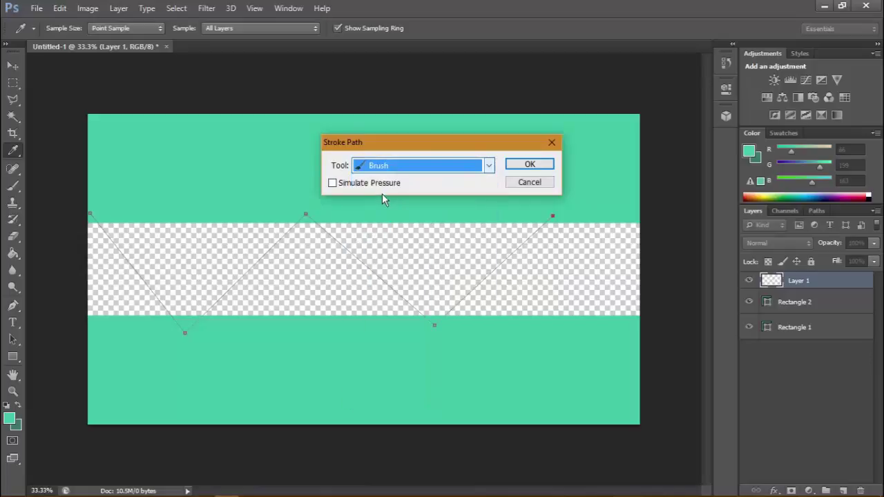
{"action": "left_click", "coordinate": [524, 164]}
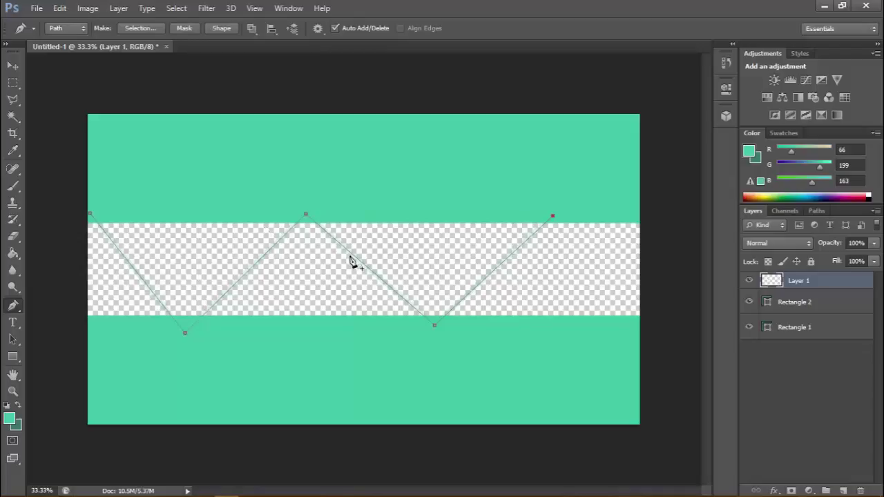
Undo the stroke and set the foreground colour to black #000000.
{"action": "key", "text": "ctrl+z"}
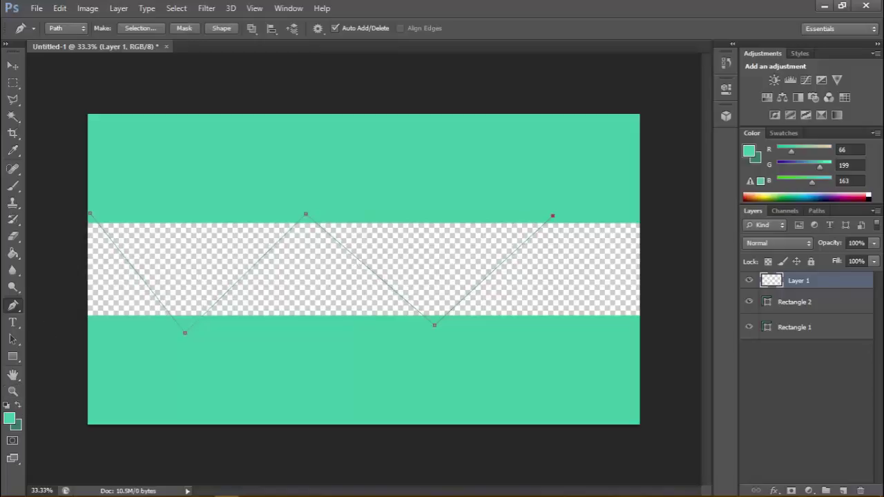
{"action": "left_click", "coordinate": [13, 414]}
{"action": "left_click_drag", "start_coordinate": [512, 235], "coordinate": [459, 280]}
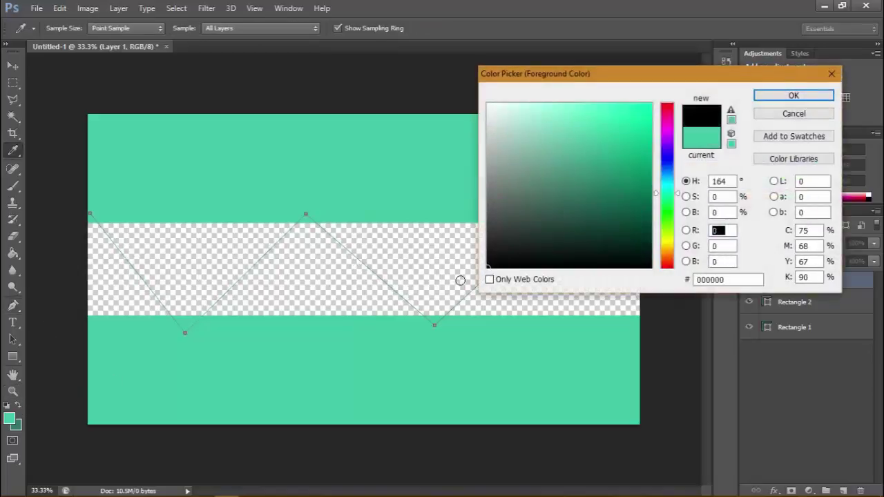
Confirm black as the foreground and stroke the zigzag path with the Brush.
{"action": "key", "text": "p"}
{"action": "left_click", "coordinate": [793, 95]}
{"action": "right_click", "coordinate": [394, 298]}
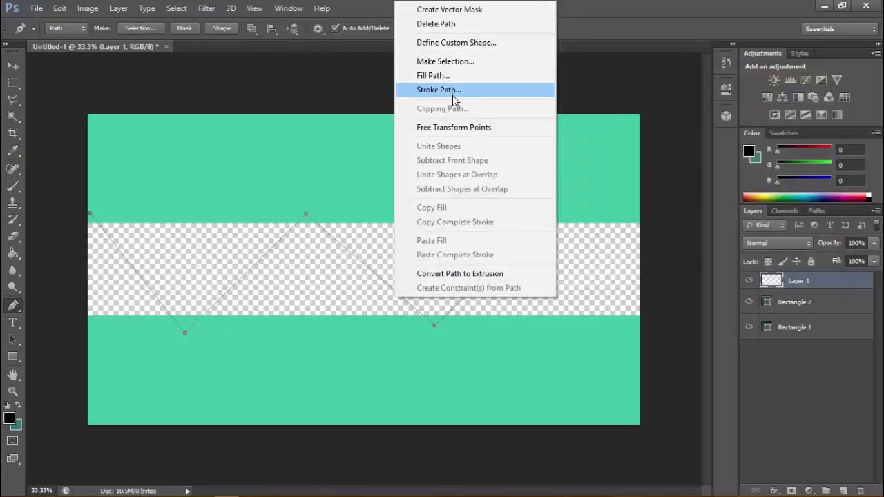
{"action": "left_click", "coordinate": [450, 91]}
{"action": "left_click", "coordinate": [476, 169]}
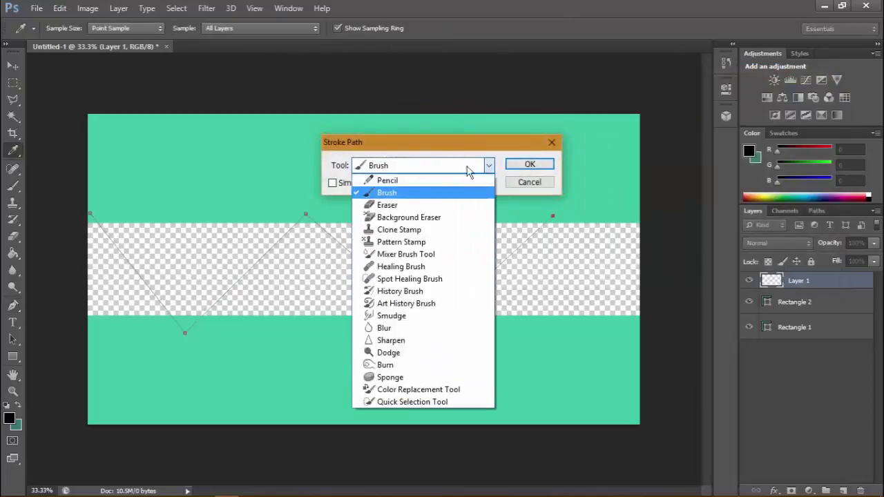
{"action": "left_click", "coordinate": [475, 170]}
{"action": "left_click", "coordinate": [529, 164]}
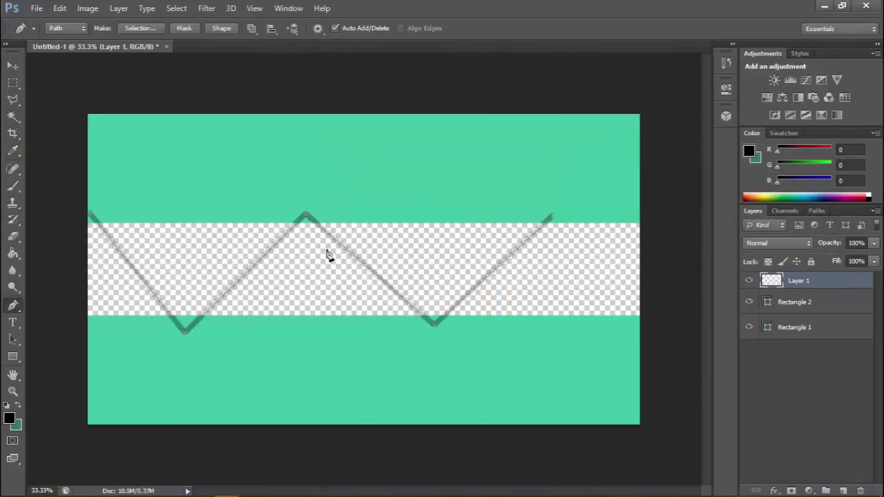
Stroke the path several more times to thicken the black line, cancelling an accidental Fill Path.
{"action": "right_click", "coordinate": [366, 270]}
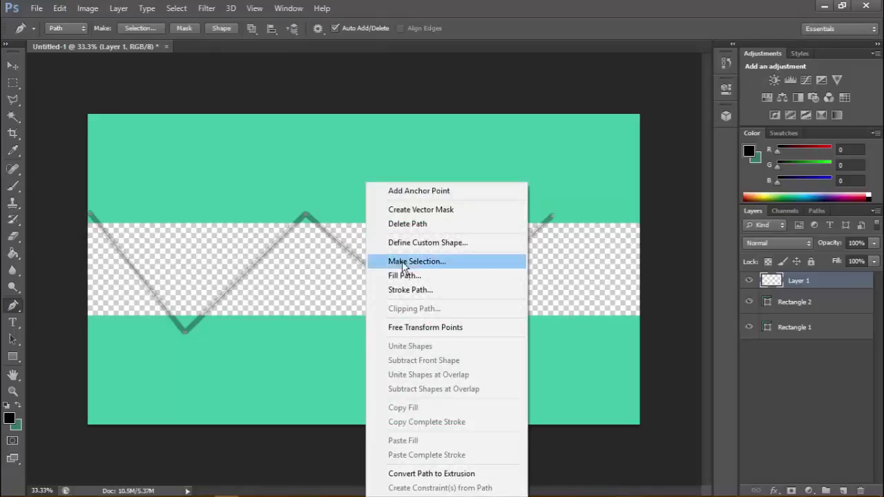
{"action": "left_click", "coordinate": [408, 288]}
{"action": "left_click", "coordinate": [525, 165]}
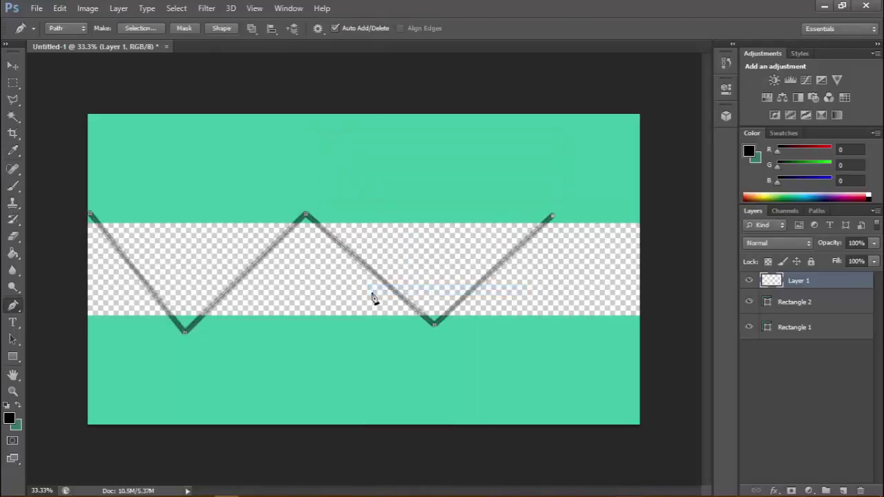
{"action": "right_click", "coordinate": [374, 298]}
{"action": "left_click", "coordinate": [417, 290]}
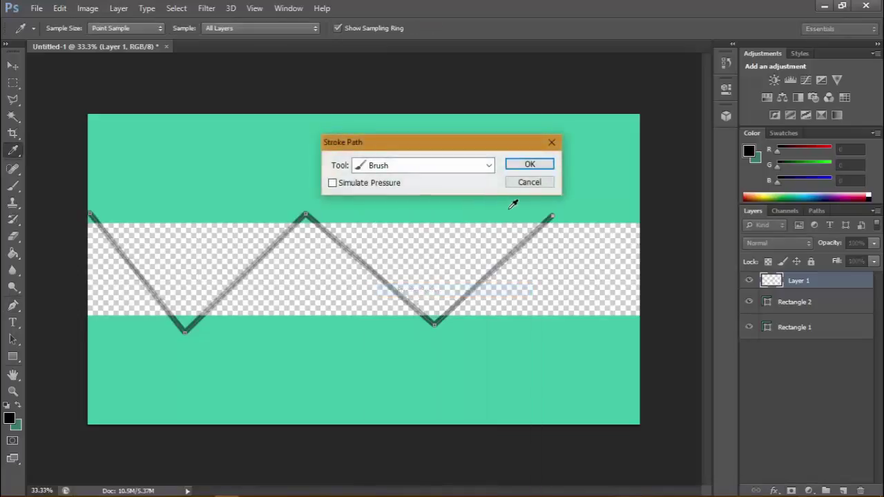
{"action": "left_click", "coordinate": [527, 164]}
{"action": "right_click", "coordinate": [378, 291]}
{"action": "left_click", "coordinate": [404, 290]}
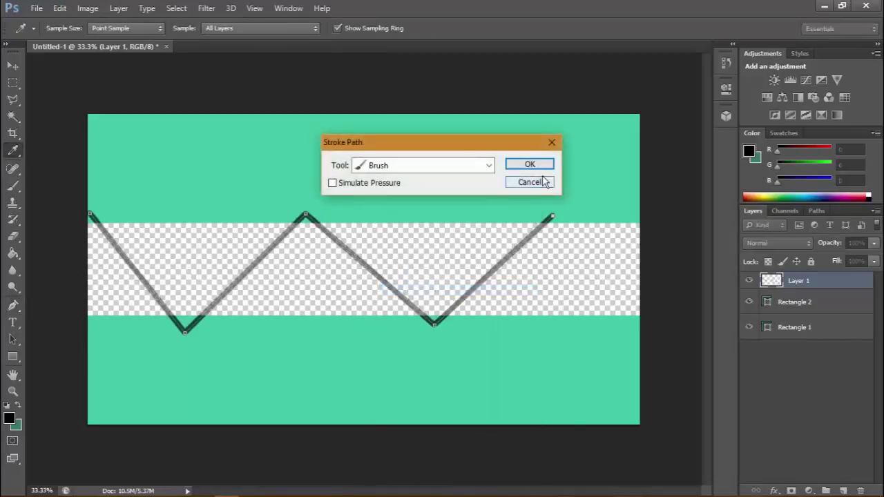
{"action": "left_click", "coordinate": [526, 164]}
{"action": "right_click", "coordinate": [385, 290]}
{"action": "left_click", "coordinate": [419, 276]}
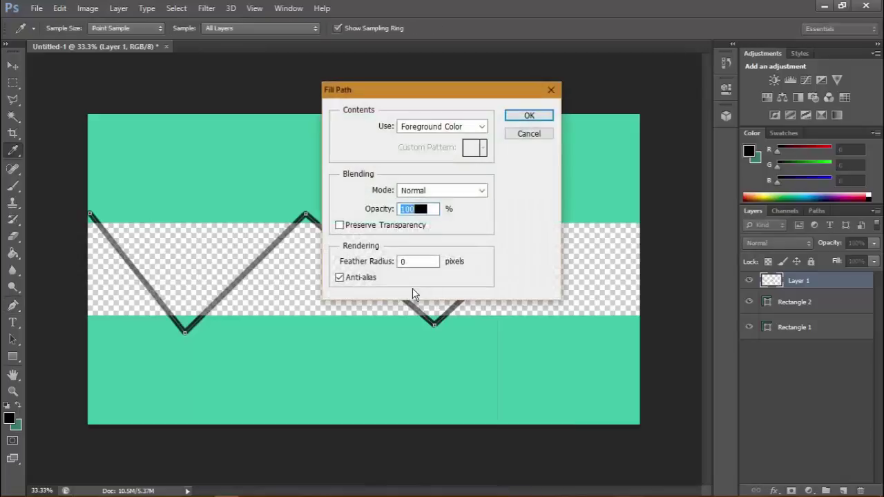
{"action": "left_click", "coordinate": [528, 134]}
{"action": "right_click", "coordinate": [380, 291]}
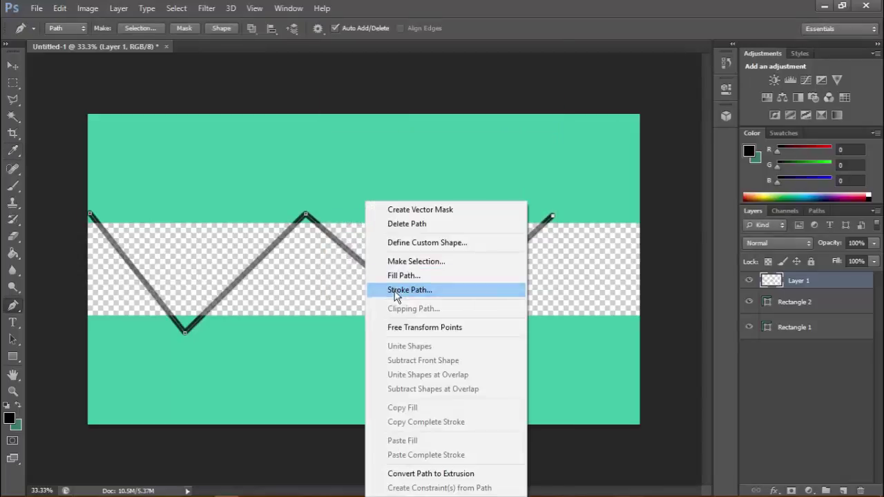
{"action": "left_click", "coordinate": [373, 289]}
{"action": "left_click", "coordinate": [521, 166]}
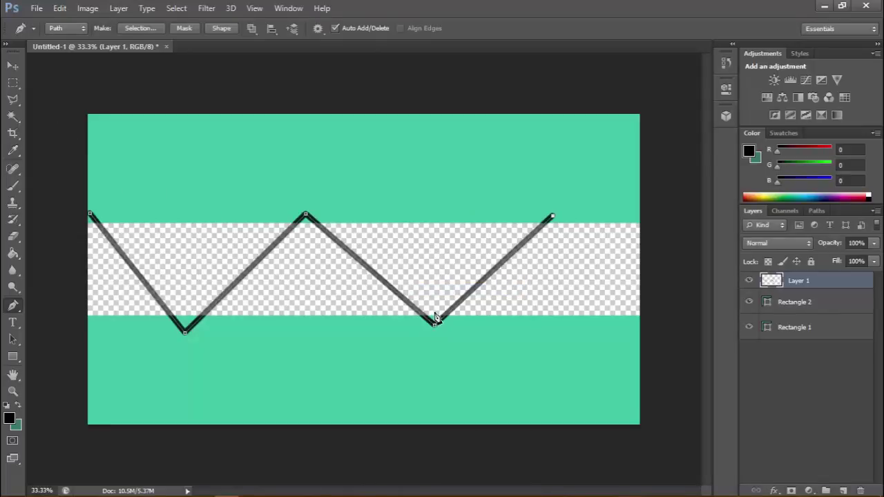
Move Layer 1 below Rectangle 1 and shift the zigzag lines to the right.
{"action": "key", "text": "Escape"}
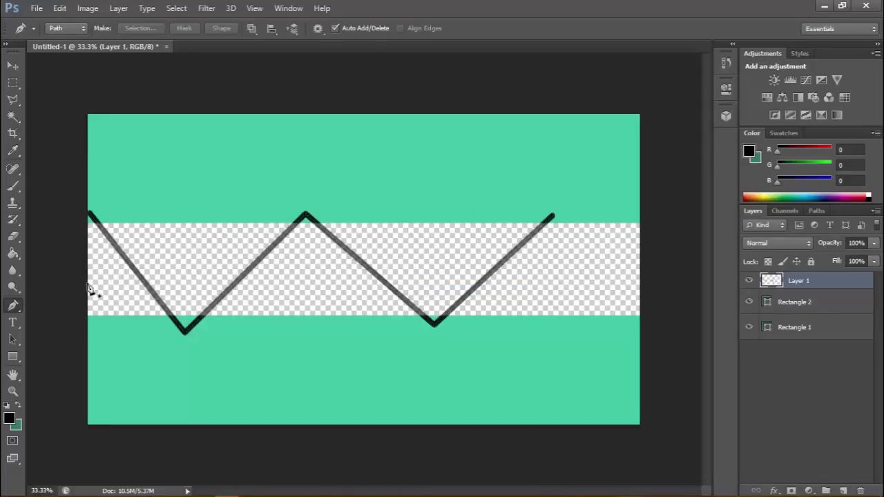
{"action": "left_click", "coordinate": [764, 388]}
{"action": "left_click_drag", "start_coordinate": [795, 281], "coordinate": [805, 345]}
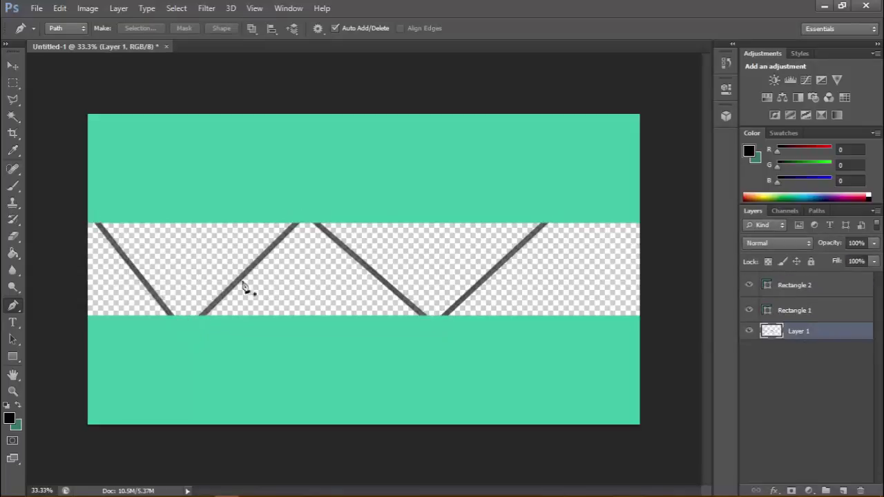
{"action": "key", "text": "v"}
{"action": "left_click_drag", "start_coordinate": [268, 270], "coordinate": [298, 261]}
{"action": "left_click", "coordinate": [796, 390]}
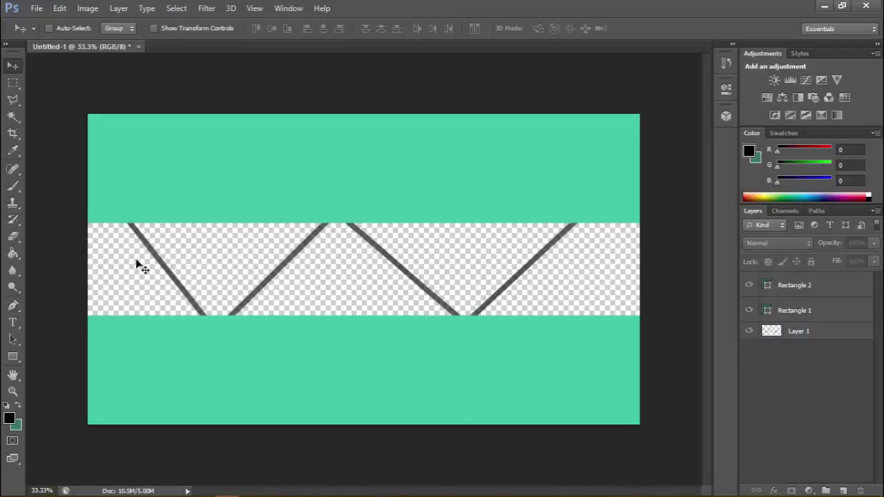
Switch to Edge and search Google Images for 'battlefield 4 wallpaper'.
{"action": "left_click", "coordinate": [323, 488]}
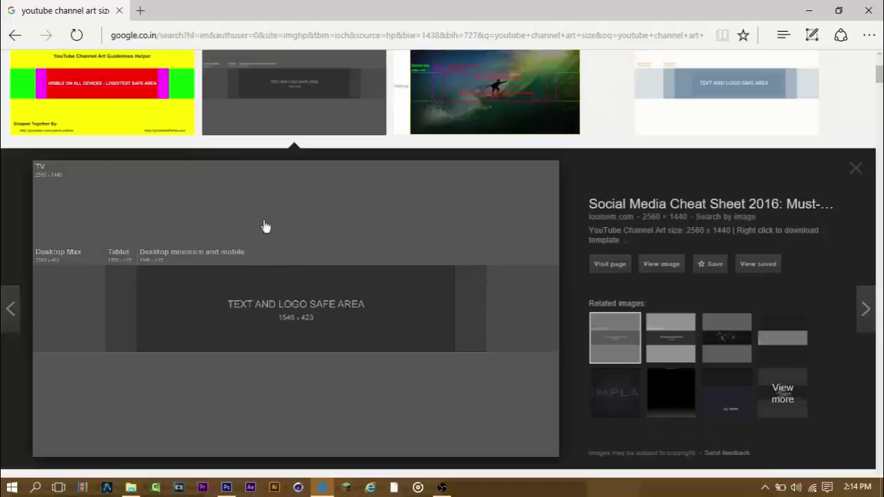
{"action": "scroll", "coordinate": [243, 122], "scroll_direction": "up", "scroll_amount": 3}
{"action": "left_click_drag", "start_coordinate": [212, 69], "coordinate": [53, 76]}
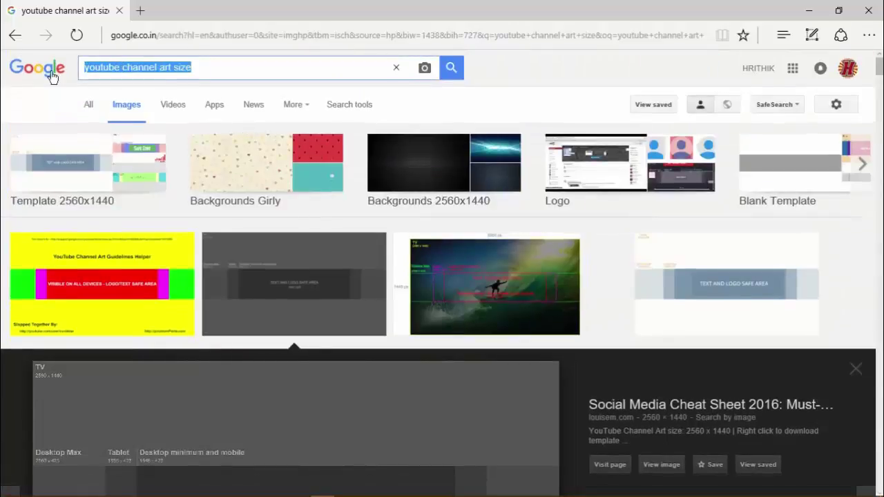
{"action": "type", "text": "batt"}
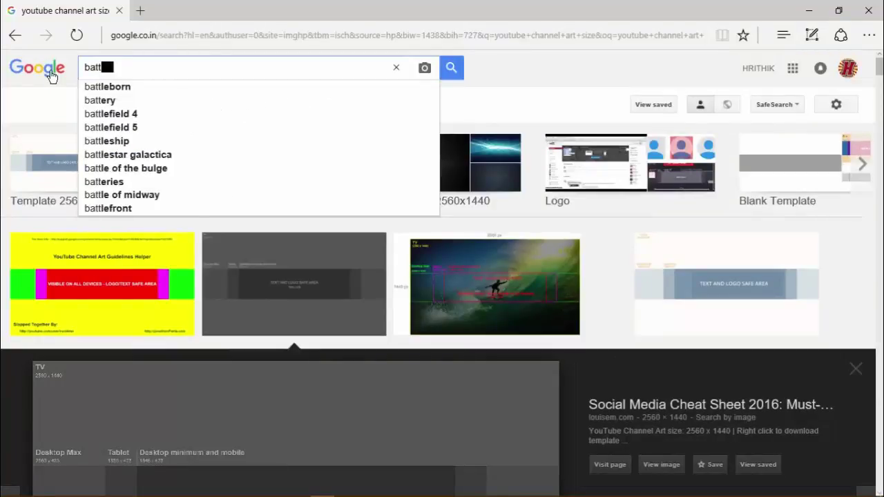
{"action": "key", "text": "Down"}
{"action": "key", "text": "Down"}
{"action": "key", "text": "Down"}
{"action": "type", "text": "wallpaper"}
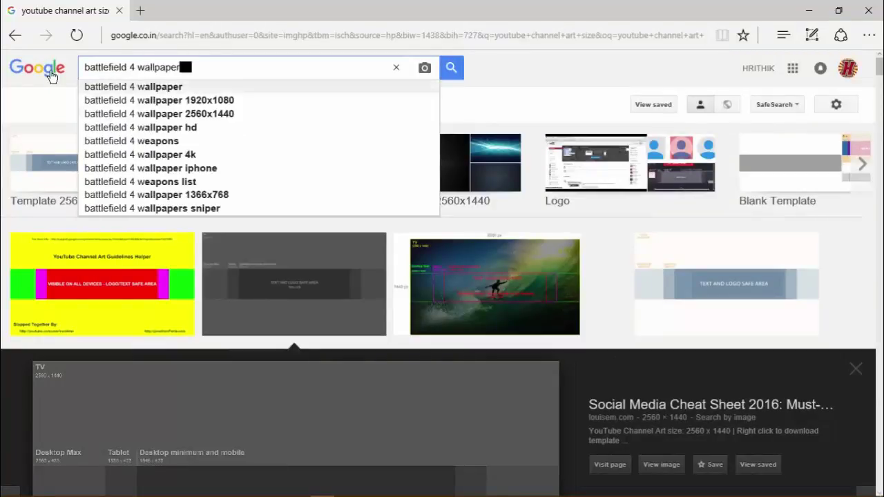
{"action": "key", "text": "Return"}
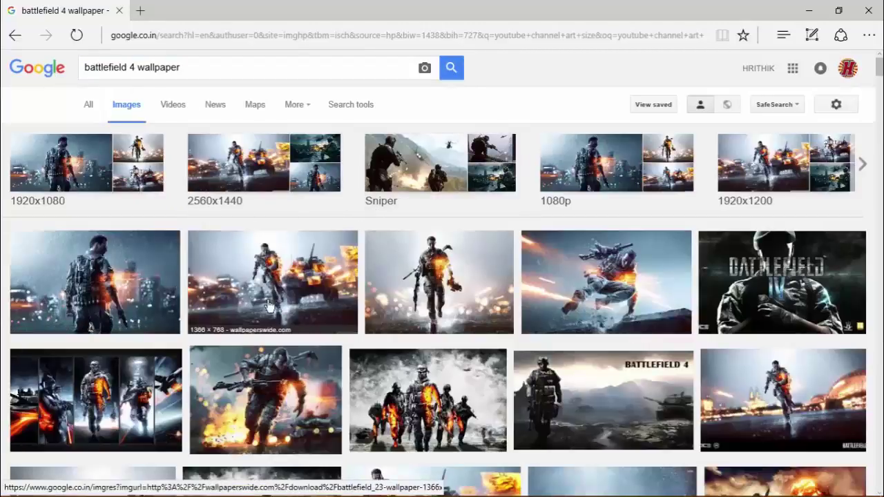
Preview a 1920 × 1080 picswalls.com battlefield wallpaper from the results.
{"action": "scroll", "coordinate": [259, 336], "scroll_direction": "down", "scroll_amount": 2}
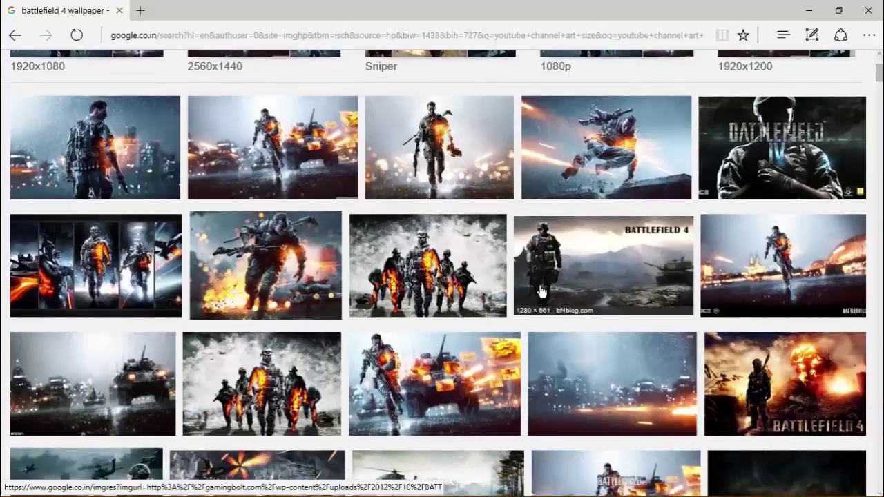
{"action": "scroll", "coordinate": [751, 273], "scroll_direction": "down", "scroll_amount": 3}
{"action": "scroll", "coordinate": [472, 303], "scroll_direction": "down", "scroll_amount": 1}
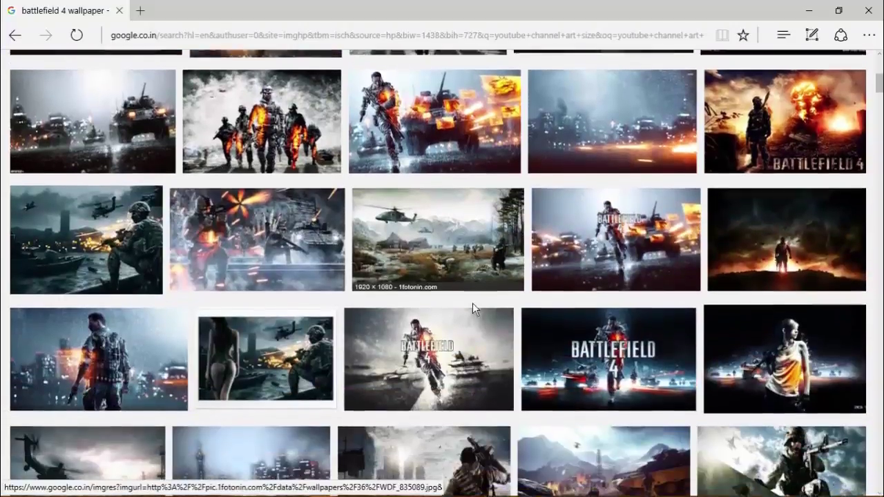
{"action": "left_click", "coordinate": [236, 230]}
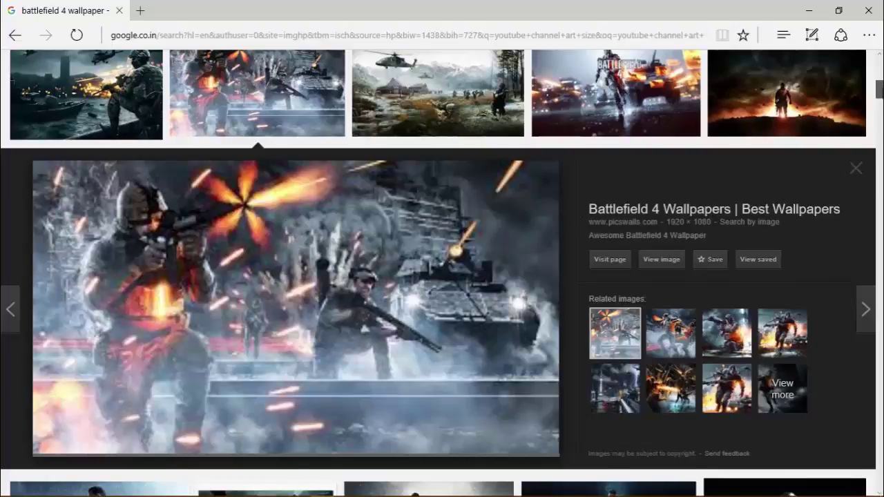
Reopen the soldier-and-tank wallpaper preview and view it full-size in a new tab.
{"action": "left_click", "coordinate": [855, 167]}
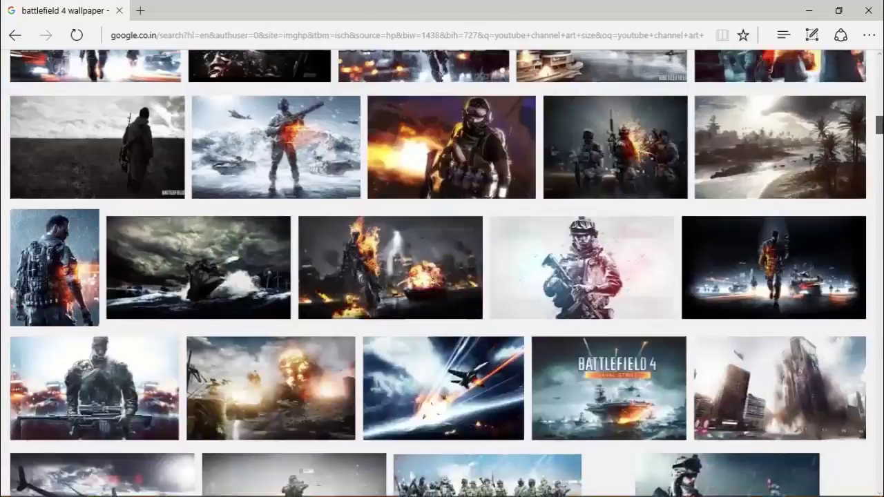
{"action": "left_click", "coordinate": [294, 475]}
{"action": "right_click", "coordinate": [464, 309]}
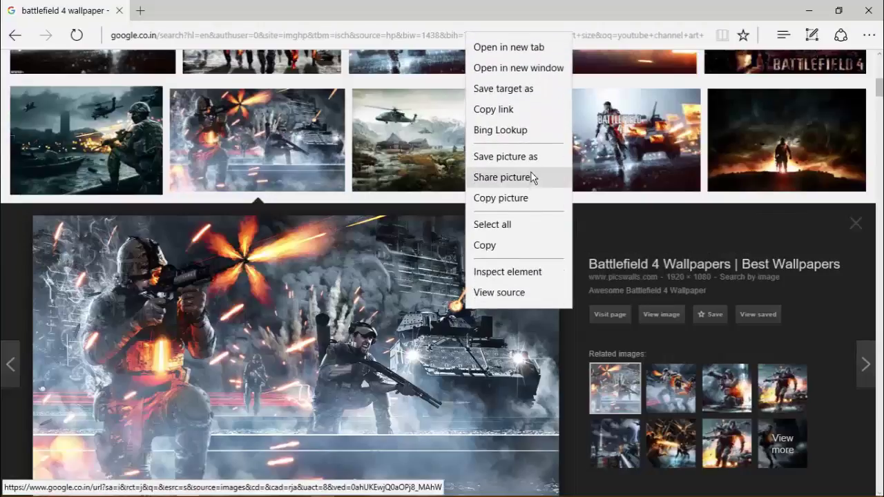
{"action": "left_click", "coordinate": [501, 198]}
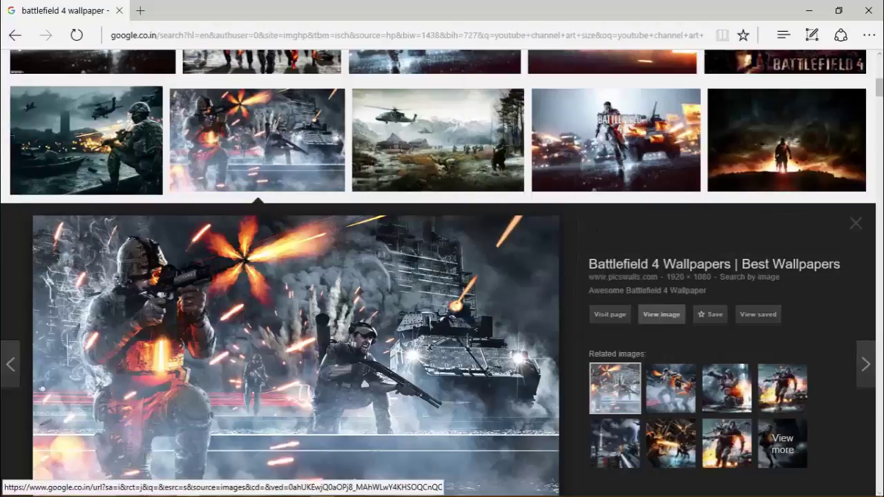
{"action": "left_click", "coordinate": [649, 314]}
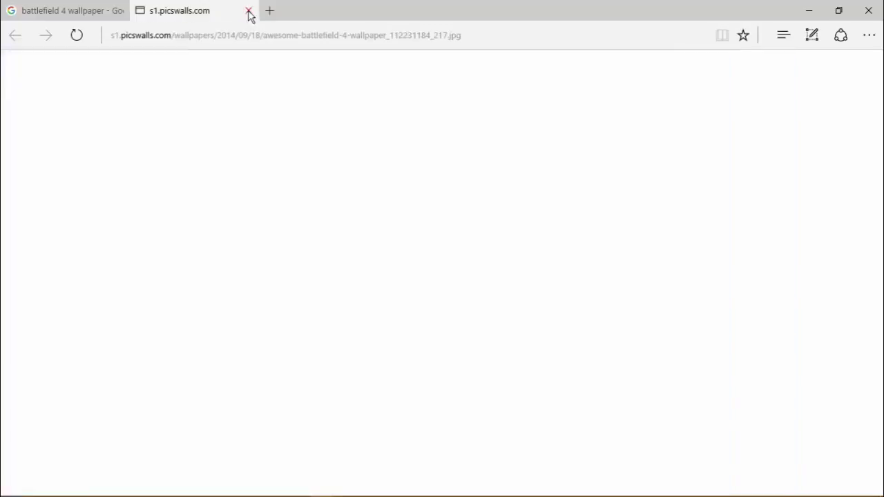
{"action": "left_click", "coordinate": [248, 11]}
Save the wallpaper as a JPEG into the BACKGROUNDS folder and return to Photoshop.
{"action": "right_click", "coordinate": [292, 310]}
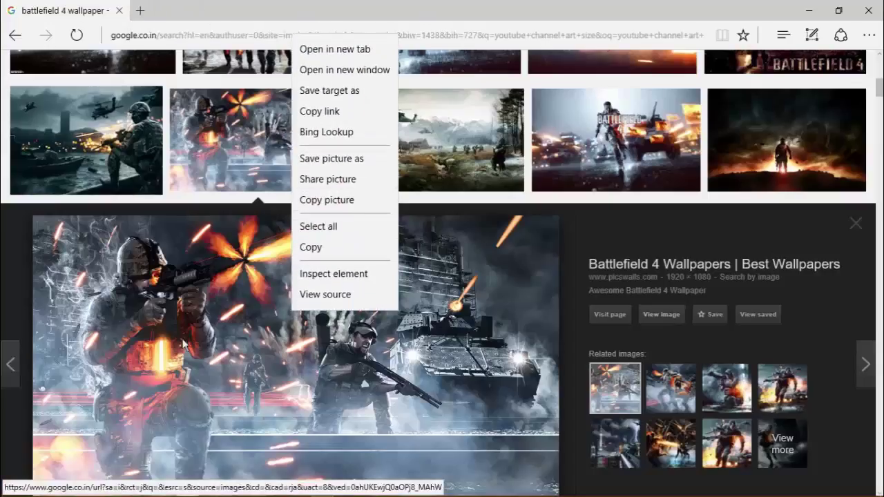
{"action": "left_click", "coordinate": [337, 160]}
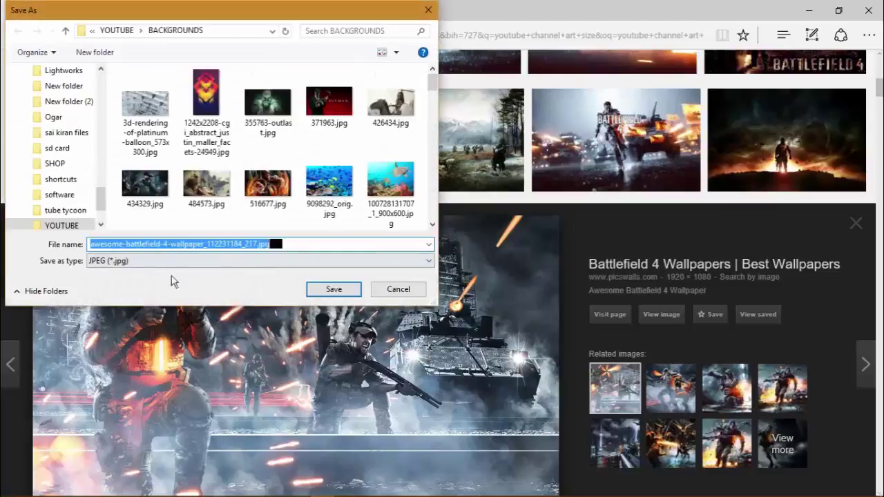
{"action": "left_click", "coordinate": [330, 290]}
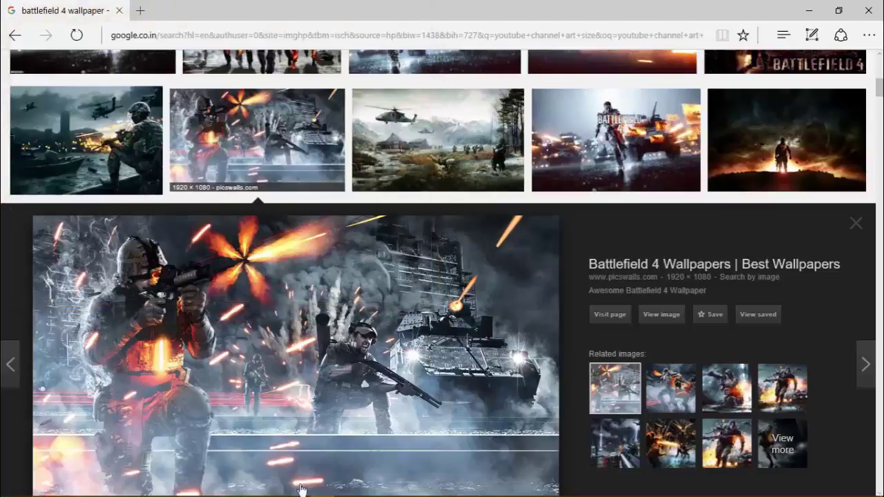
{"action": "left_click", "coordinate": [226, 487]}
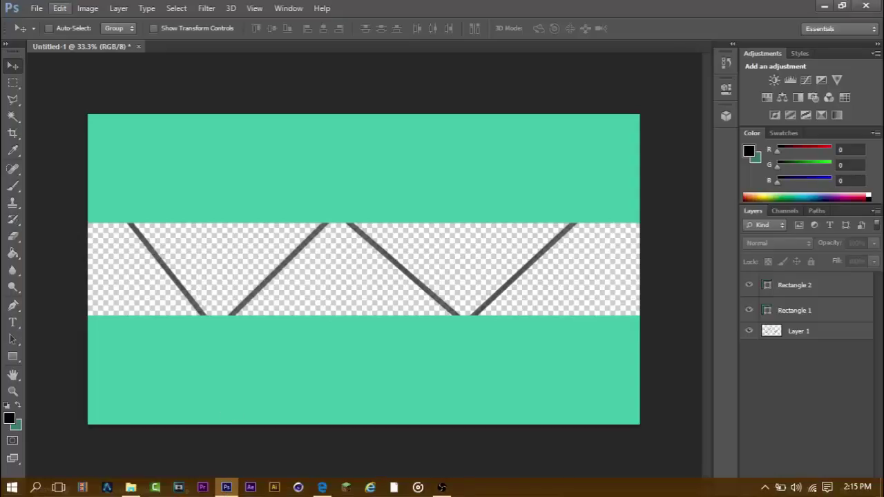
Place the battlefield wallpaper JPEG in the banner and move its layer below Layer 1.
{"action": "left_click", "coordinate": [37, 7]}
{"action": "left_click", "coordinate": [72, 219]}
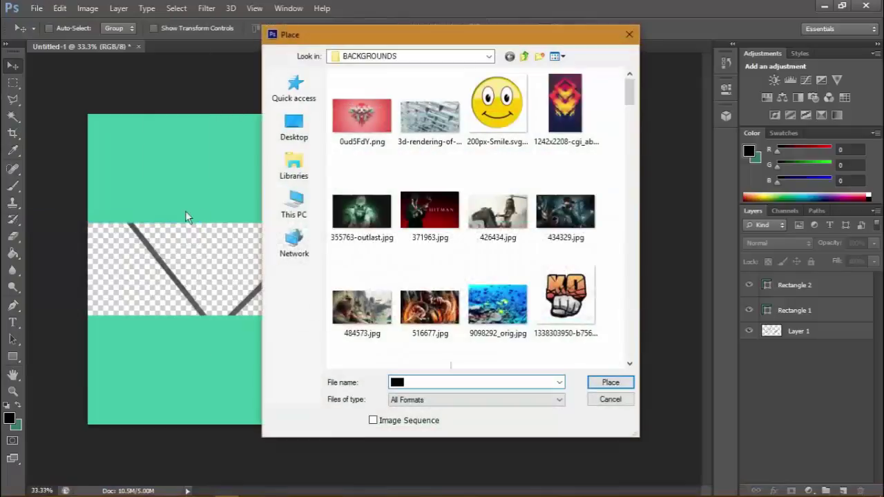
{"action": "type", "text": "b"}
{"action": "scroll", "coordinate": [428, 83], "scroll_direction": "down", "scroll_amount": 5}
{"action": "left_click", "coordinate": [565, 200]}
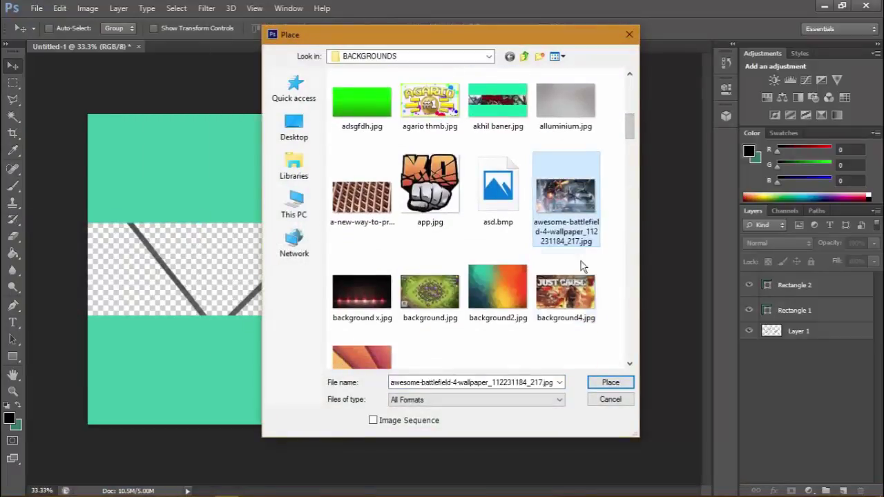
{"action": "left_click", "coordinate": [609, 383]}
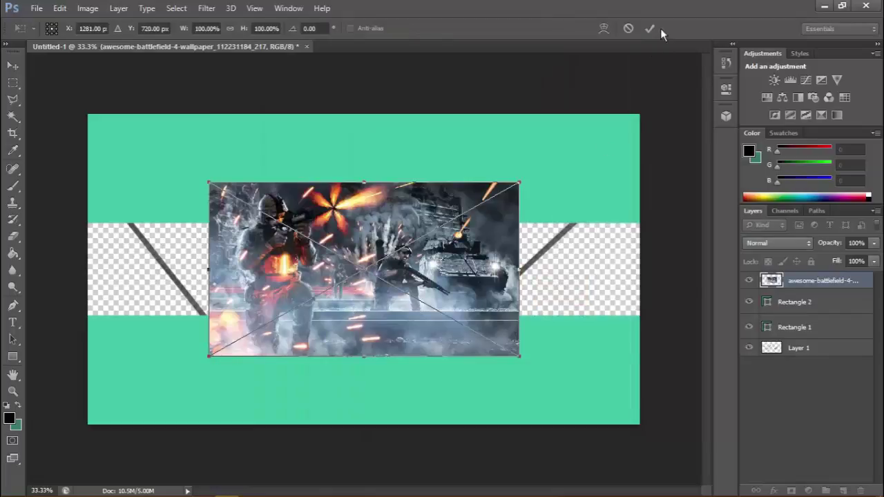
{"action": "left_click_drag", "start_coordinate": [373, 274], "coordinate": [517, 300]}
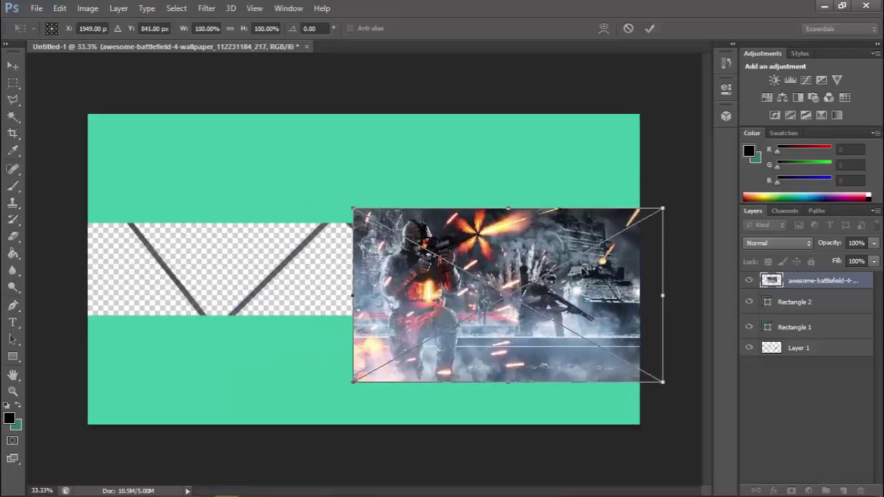
{"action": "left_click", "coordinate": [650, 28]}
{"action": "left_click_drag", "start_coordinate": [823, 283], "coordinate": [818, 367]}
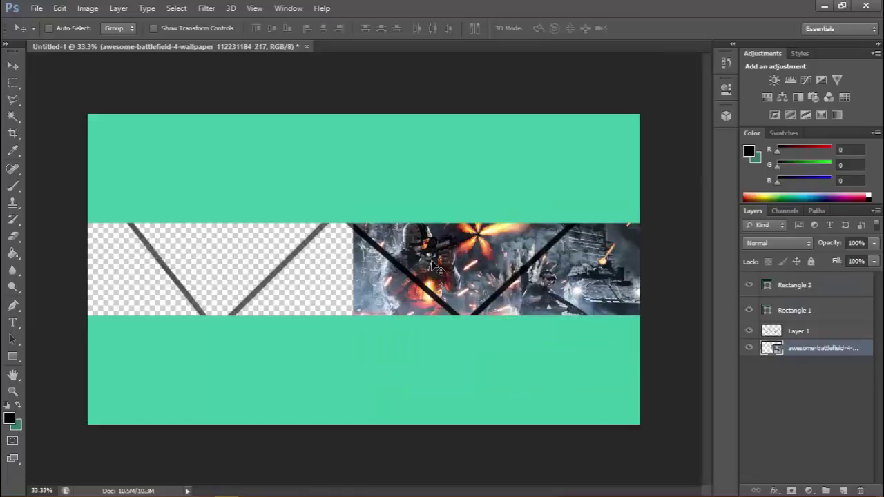
Scale the wallpaper to 118% and position it at the strip's right end.
{"action": "key", "text": "ctrl+t"}
{"action": "left_click_drag", "start_coordinate": [350, 387], "coordinate": [468, 350]}
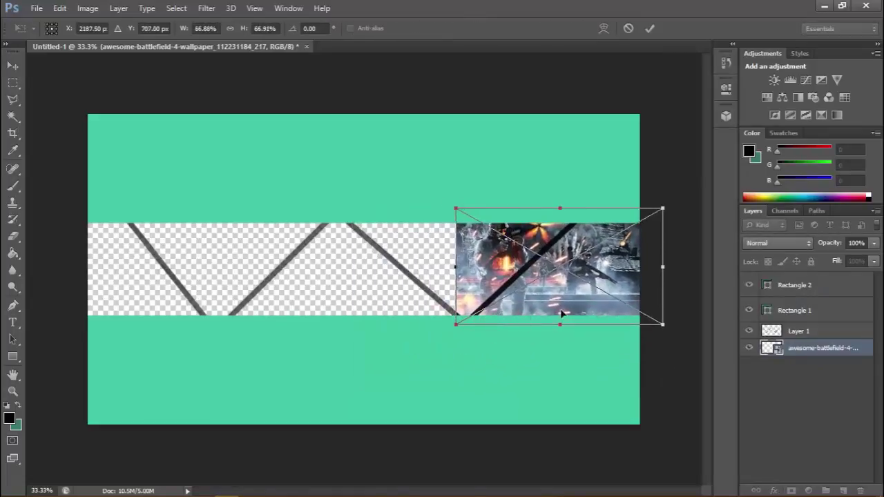
{"action": "left_click_drag", "start_coordinate": [561, 310], "coordinate": [613, 319]}
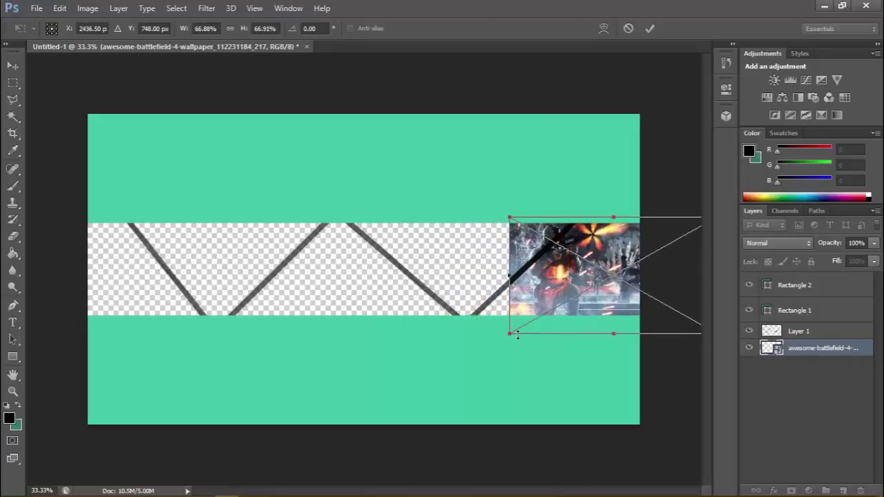
{"action": "left_click_drag", "start_coordinate": [509, 333], "coordinate": [419, 375]}
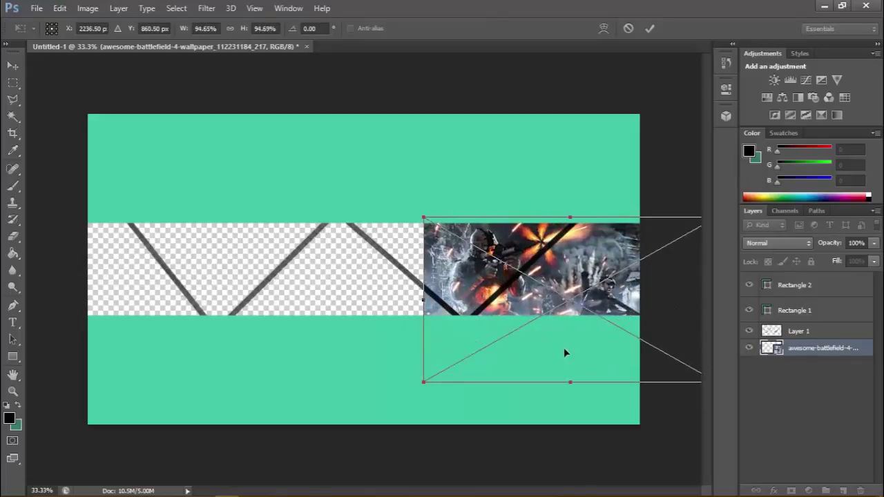
{"action": "left_click_drag", "start_coordinate": [563, 347], "coordinate": [630, 346]}
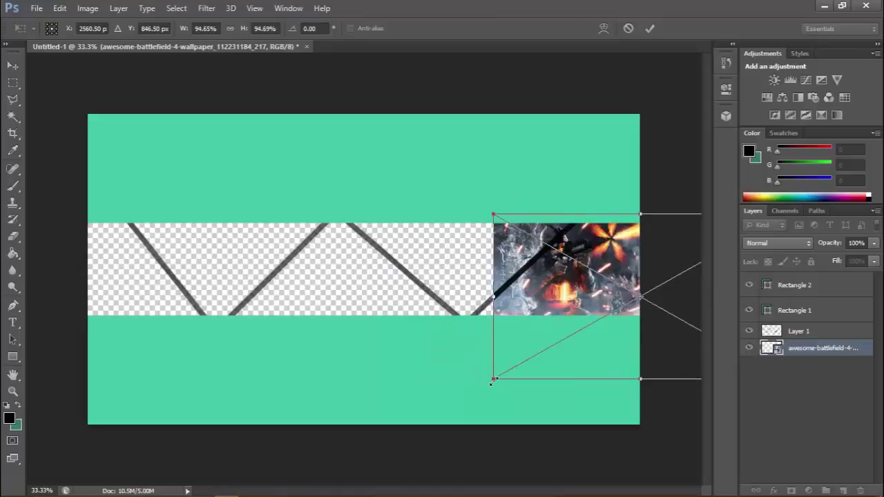
{"action": "left_click_drag", "start_coordinate": [501, 373], "coordinate": [420, 419]}
{"action": "left_click_drag", "start_coordinate": [584, 371], "coordinate": [632, 379]}
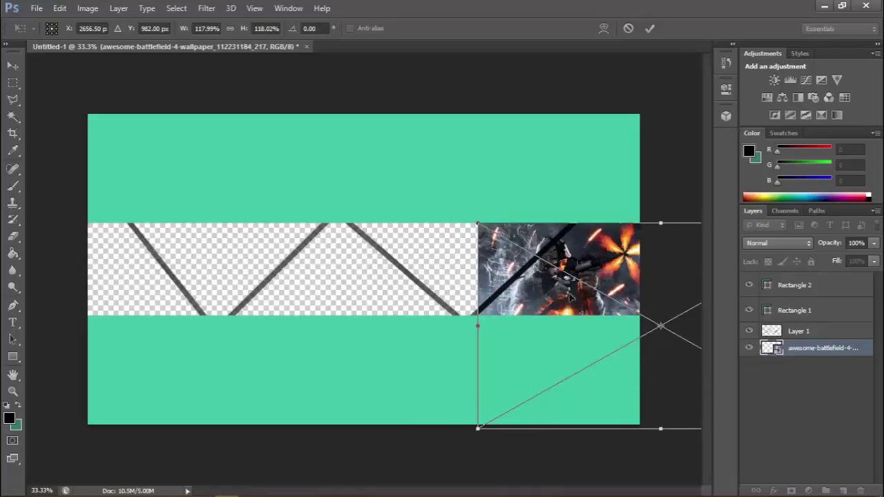
{"action": "left_click", "coordinate": [650, 31]}
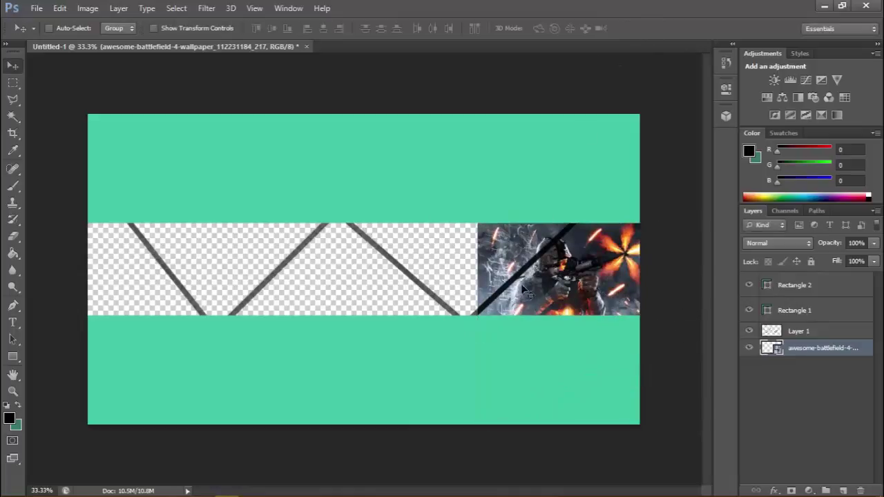
Rasterize the wallpaper layer and switch to the Eraser tool.
{"action": "right_click", "coordinate": [806, 351]}
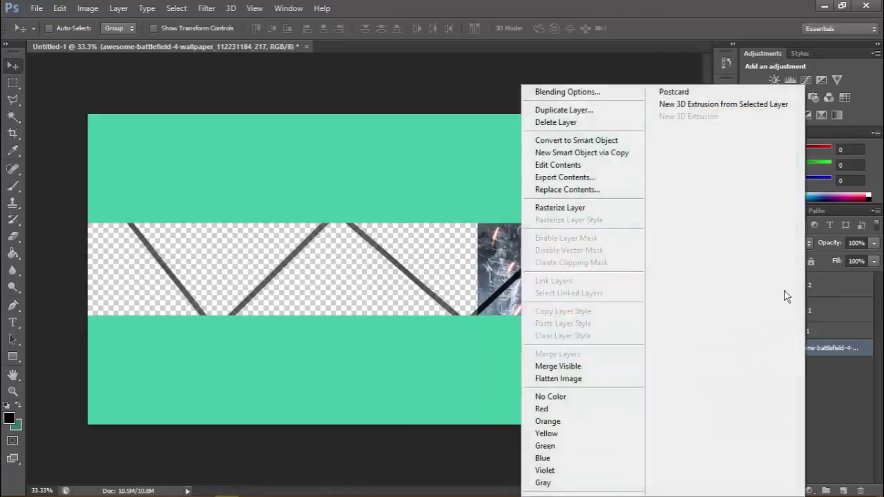
{"action": "left_click", "coordinate": [577, 209]}
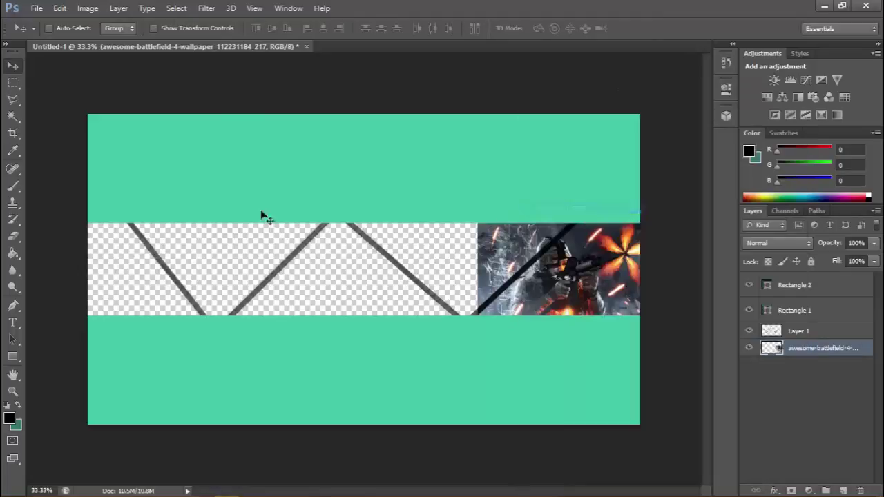
{"action": "left_click", "coordinate": [12, 236]}
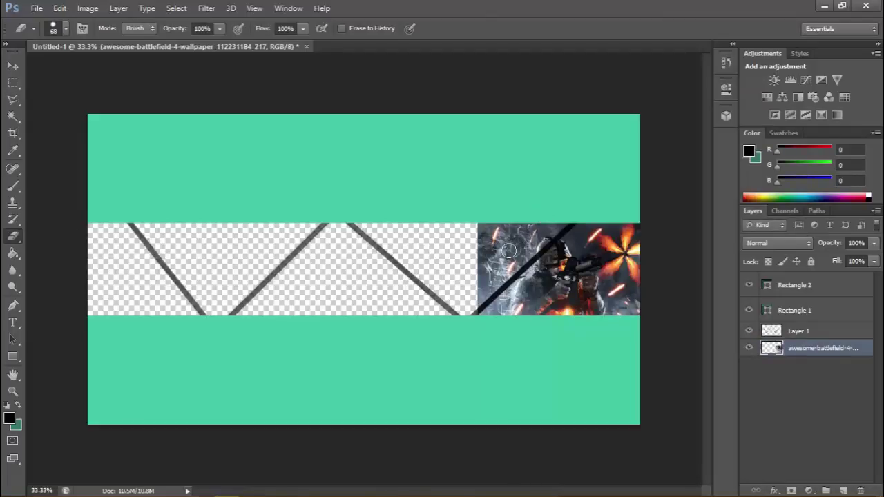
Erase the wallpaper left of the black diagonal, leaving only the right-end wedge.
{"action": "scroll", "coordinate": [508, 249], "scroll_direction": "up", "scroll_amount": 6}
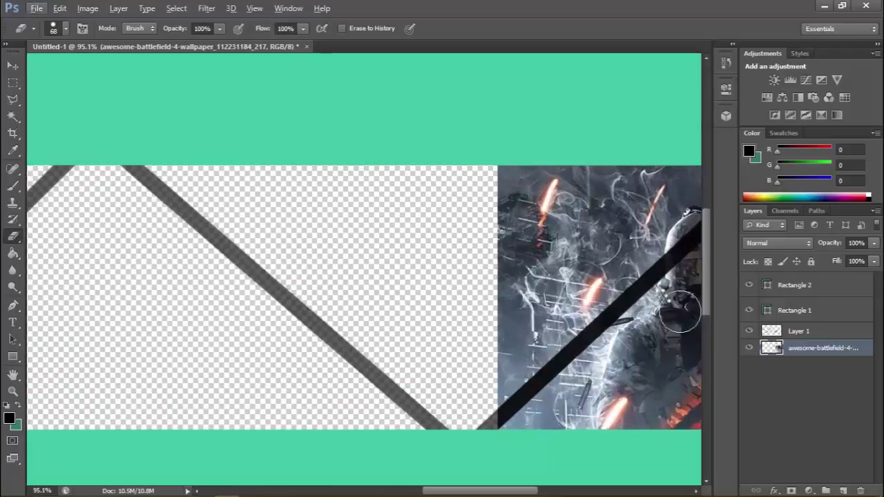
{"action": "scroll", "coordinate": [518, 312], "scroll_direction": "left", "scroll_amount": 2}
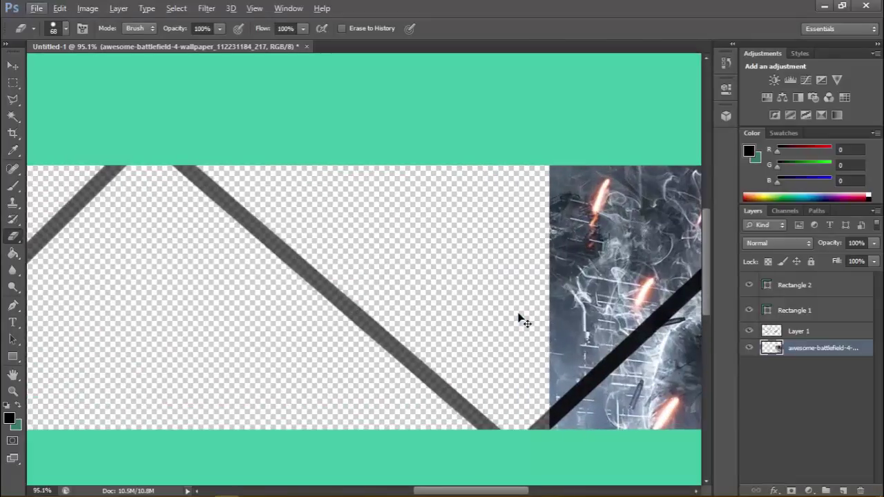
{"action": "scroll", "coordinate": [518, 312], "scroll_direction": "right", "scroll_amount": 4}
{"action": "scroll", "coordinate": [523, 318], "scroll_direction": "right", "scroll_amount": 3}
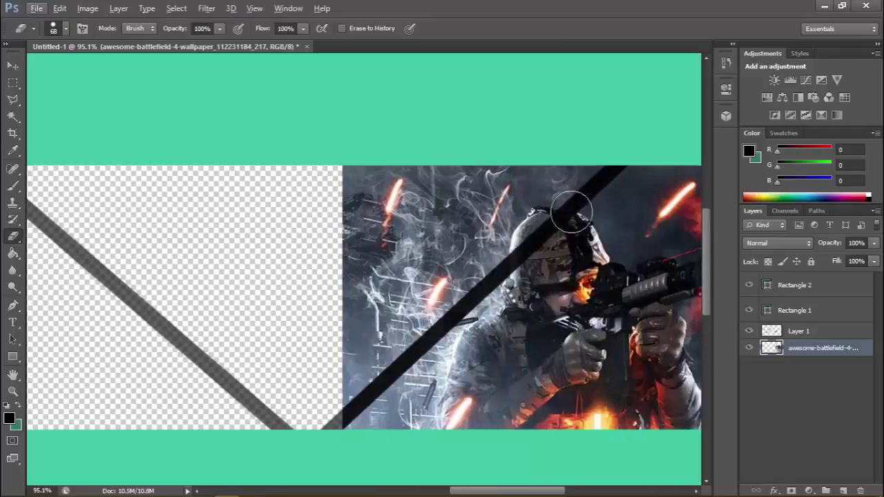
{"action": "mouse_move", "coordinate": [587, 151]}
{"action": "left_mouse_down"}
{"action": "mouse_move", "coordinate": [496, 244]}
{"action": "mouse_move", "coordinate": [444, 273]}
{"action": "mouse_move", "coordinate": [338, 389]}
{"action": "mouse_move", "coordinate": [423, 351]}
{"action": "left_mouse_up"}
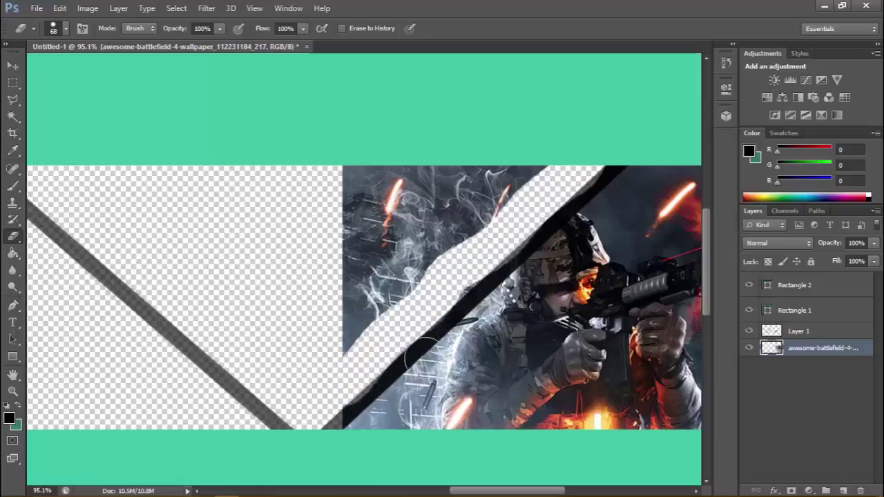
{"action": "mouse_move", "coordinate": [359, 335]}
{"action": "left_mouse_down"}
{"action": "mouse_move", "coordinate": [379, 130]}
{"action": "mouse_move", "coordinate": [304, 356]}
{"action": "left_mouse_up"}
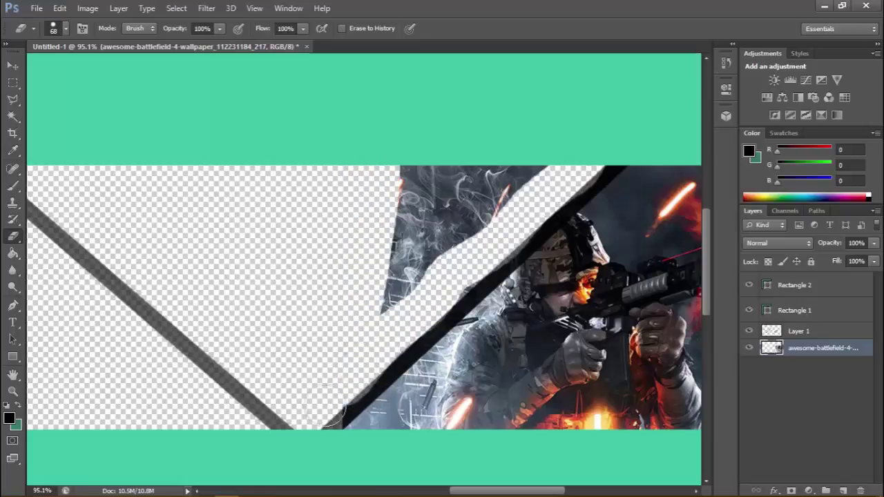
{"action": "mouse_move", "coordinate": [366, 319]}
{"action": "left_mouse_down"}
{"action": "mouse_move", "coordinate": [441, 220]}
{"action": "mouse_move", "coordinate": [415, 252]}
{"action": "mouse_move", "coordinate": [537, 185]}
{"action": "mouse_move", "coordinate": [490, 198]}
{"action": "mouse_move", "coordinate": [511, 168]}
{"action": "mouse_move", "coordinate": [407, 195]}
{"action": "mouse_move", "coordinate": [431, 169]}
{"action": "mouse_move", "coordinate": [412, 152]}
{"action": "mouse_move", "coordinate": [391, 266]}
{"action": "left_mouse_up"}
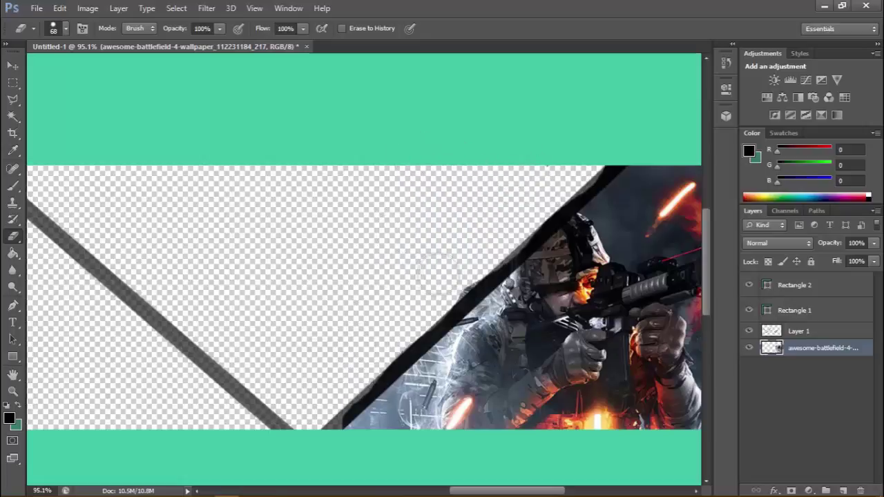
{"action": "left_click_drag", "start_coordinate": [464, 276], "coordinate": [360, 376]}
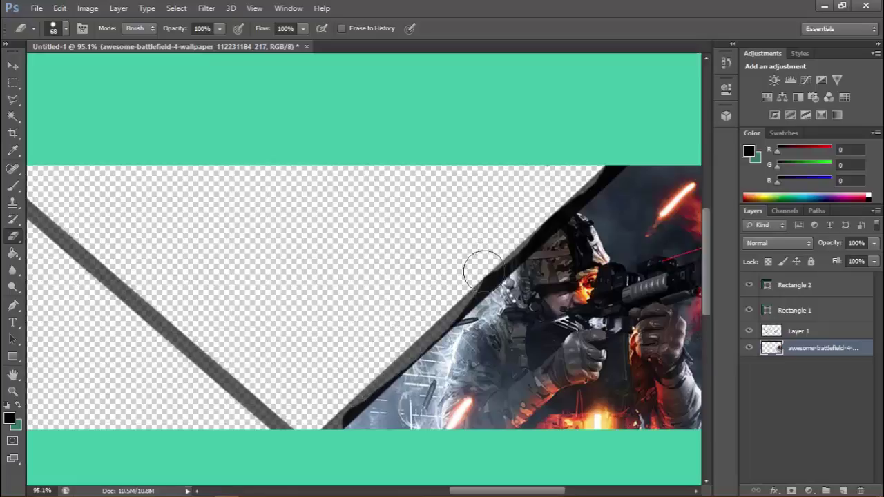
{"action": "left_click_drag", "start_coordinate": [601, 148], "coordinate": [474, 280]}
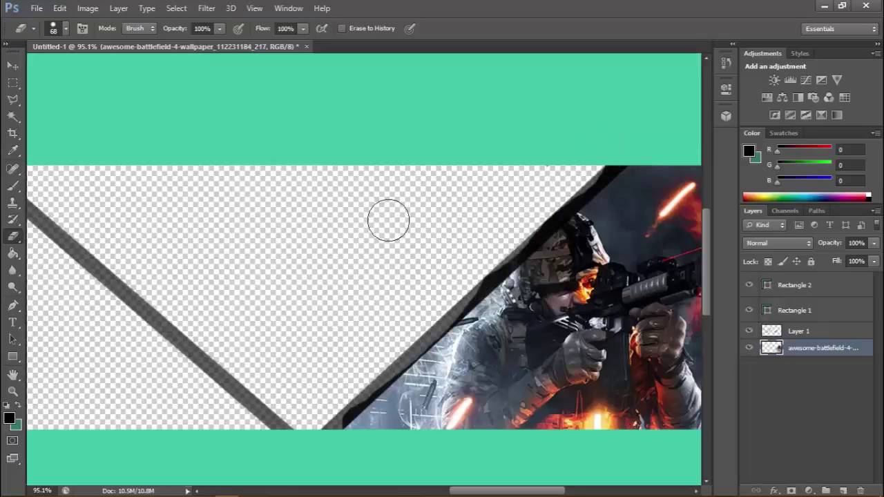
{"action": "scroll", "coordinate": [378, 238], "scroll_direction": "down", "scroll_amount": 4}
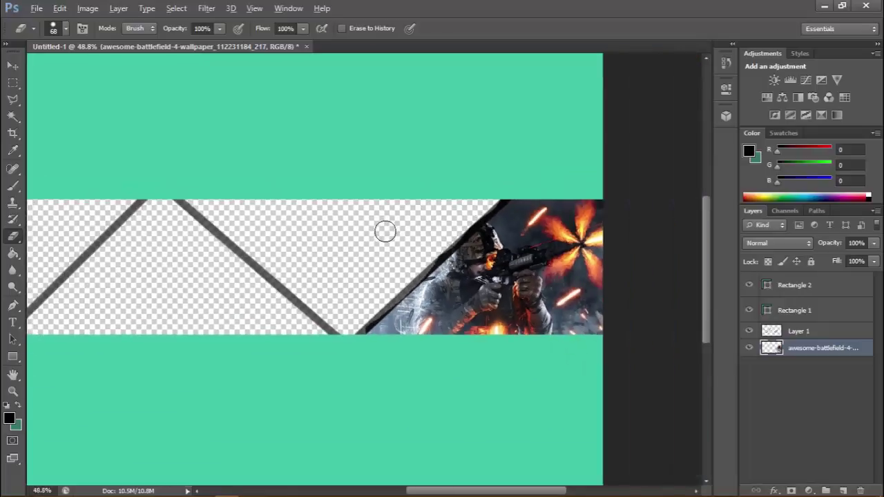
{"action": "scroll", "coordinate": [385, 231], "scroll_direction": "down", "scroll_amount": 1}
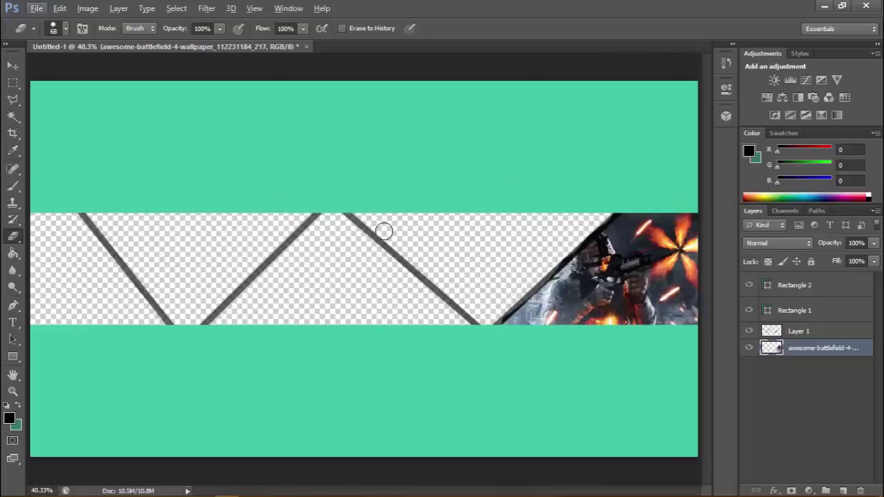
{"action": "left_click", "coordinate": [773, 391]}
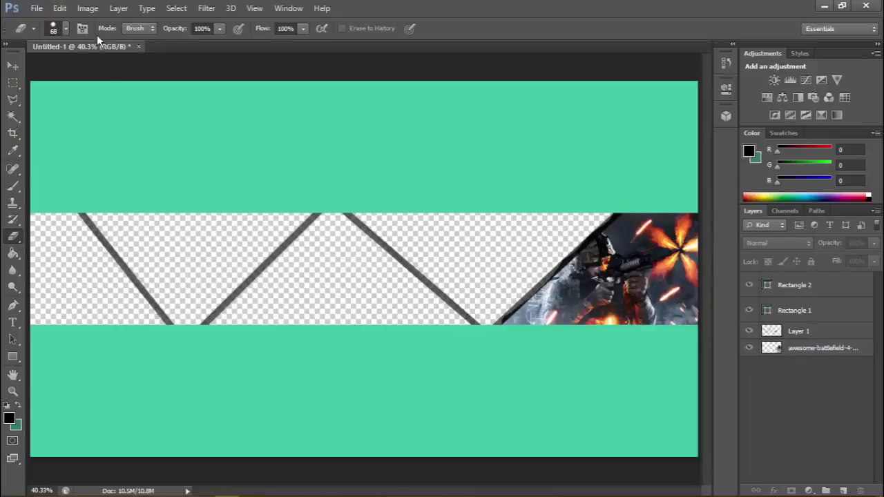
Place 355763-outlast.jpg, shift it right, and move its layer to the bottom.
{"action": "left_click", "coordinate": [36, 8]}
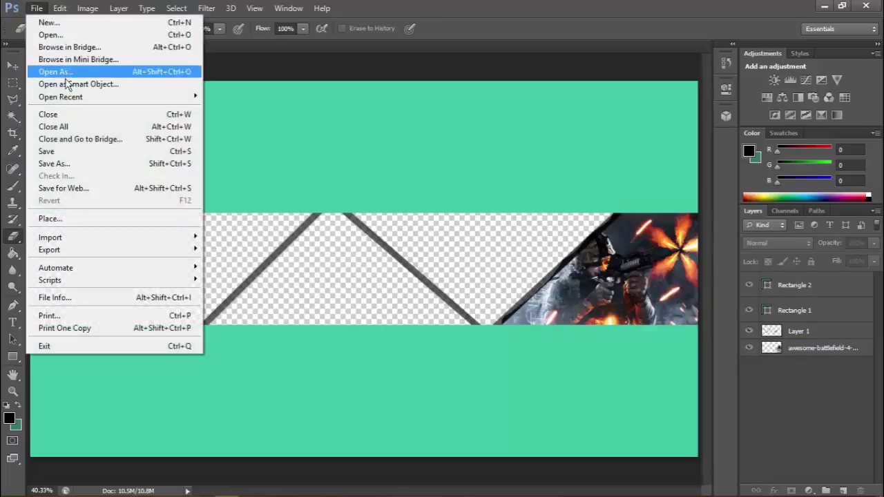
{"action": "left_click", "coordinate": [81, 218]}
{"action": "left_click", "coordinate": [360, 218]}
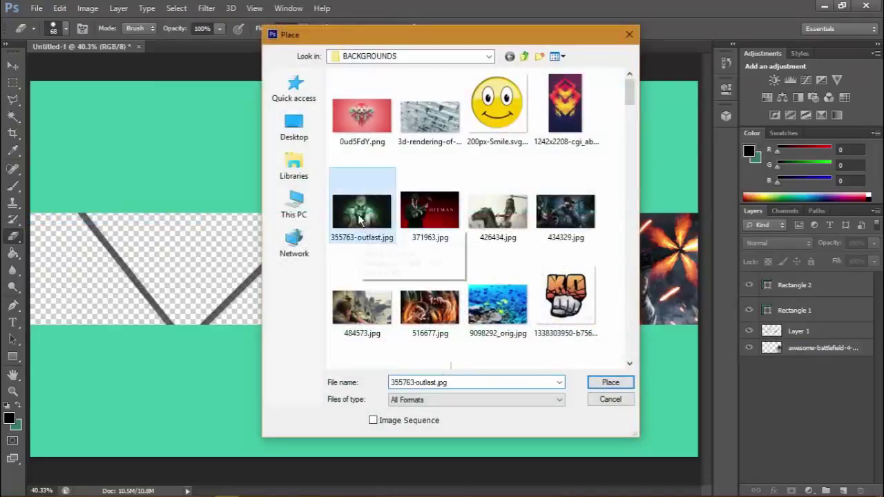
{"action": "double_click", "coordinate": [359, 218]}
{"action": "left_click_drag", "start_coordinate": [320, 336], "coordinate": [410, 330]}
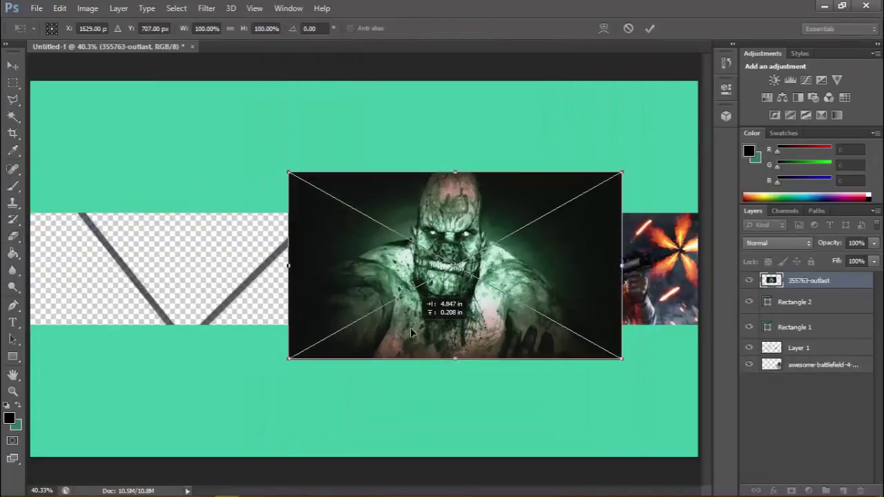
{"action": "left_click", "coordinate": [649, 29]}
{"action": "key", "text": "e"}
{"action": "left_click_drag", "start_coordinate": [818, 278], "coordinate": [808, 369]}
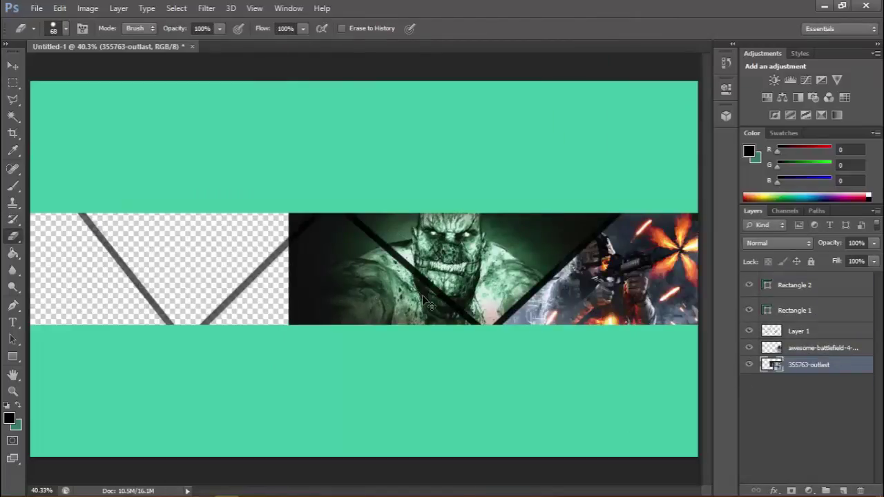
Shrink and reposition the outlast image, then rasterize its layer.
{"action": "key", "text": "ctrl+t"}
{"action": "left_click_drag", "start_coordinate": [290, 357], "coordinate": [322, 349]}
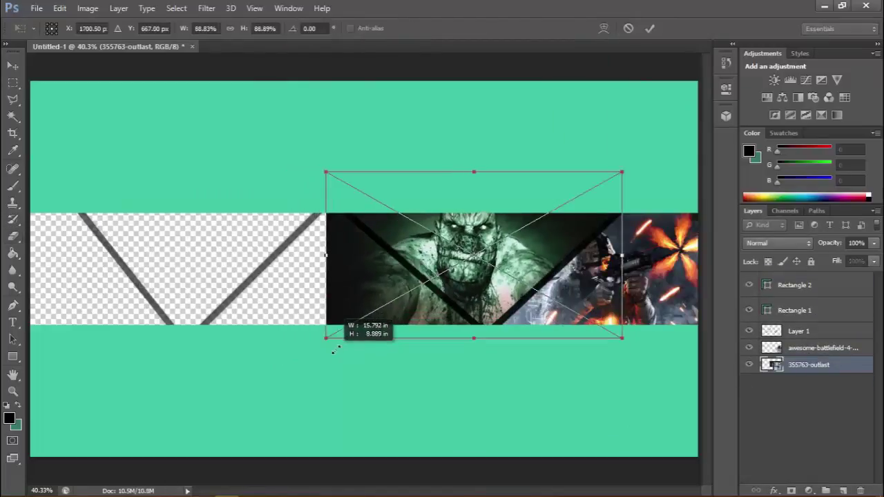
{"action": "left_click_drag", "start_coordinate": [532, 305], "coordinate": [549, 327]}
{"action": "left_click", "coordinate": [650, 31]}
{"action": "right_click", "coordinate": [809, 365]}
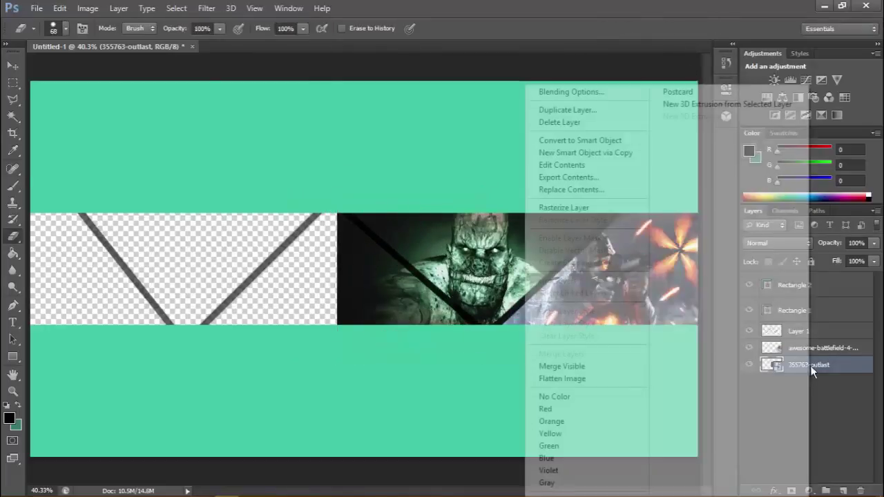
{"action": "left_click", "coordinate": [595, 210]}
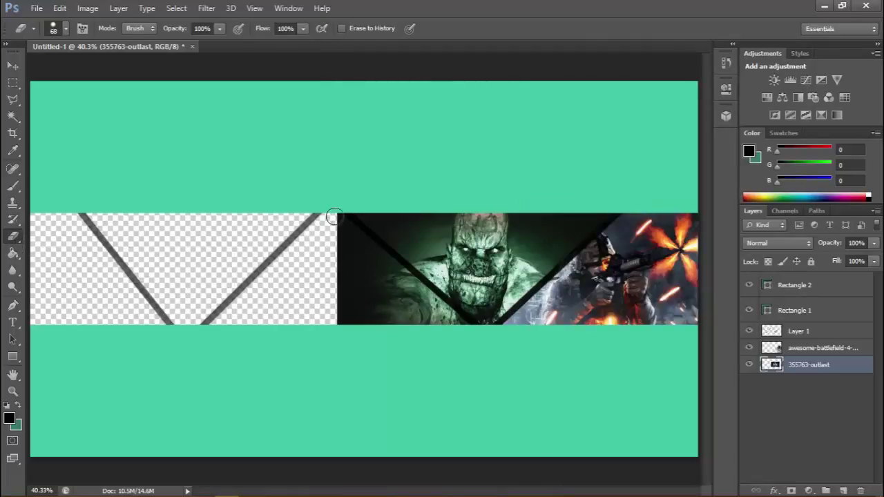
Erase the outlast image's left portion along the diagonal, leaving a slanted wedge.
{"action": "scroll", "coordinate": [335, 216], "scroll_direction": "up", "scroll_amount": 4}
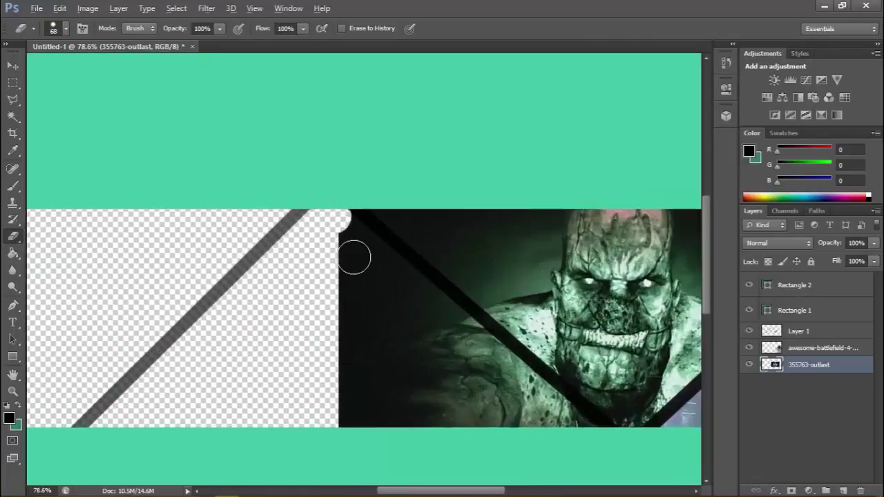
{"action": "mouse_move", "coordinate": [338, 225]}
{"action": "left_mouse_down"}
{"action": "mouse_move", "coordinate": [439, 317]}
{"action": "mouse_move", "coordinate": [593, 431]}
{"action": "left_mouse_up"}
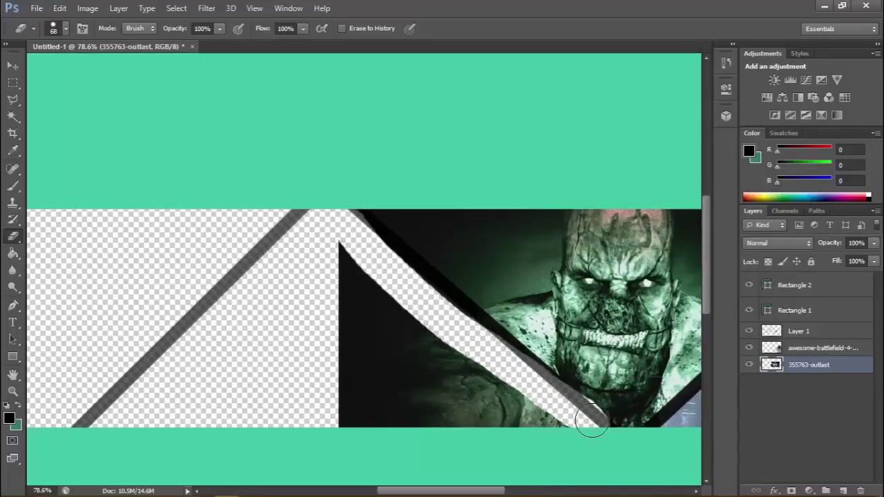
{"action": "key", "text": "ctrl+z"}
{"action": "mouse_move", "coordinate": [335, 236]}
{"action": "left_mouse_down"}
{"action": "mouse_move", "coordinate": [344, 421]}
{"action": "mouse_move", "coordinate": [370, 237]}
{"action": "mouse_move", "coordinate": [353, 228]}
{"action": "mouse_move", "coordinate": [443, 319]}
{"action": "mouse_move", "coordinate": [589, 431]}
{"action": "left_mouse_up"}
{"action": "mouse_move", "coordinate": [506, 373]}
{"action": "left_mouse_down"}
{"action": "mouse_move", "coordinate": [448, 307]}
{"action": "mouse_move", "coordinate": [413, 323]}
{"action": "mouse_move", "coordinate": [356, 246]}
{"action": "mouse_move", "coordinate": [381, 363]}
{"action": "mouse_move", "coordinate": [376, 291]}
{"action": "mouse_move", "coordinate": [362, 401]}
{"action": "mouse_move", "coordinate": [394, 422]}
{"action": "mouse_move", "coordinate": [368, 425]}
{"action": "mouse_move", "coordinate": [563, 425]}
{"action": "mouse_move", "coordinate": [396, 392]}
{"action": "mouse_move", "coordinate": [490, 392]}
{"action": "mouse_move", "coordinate": [377, 385]}
{"action": "mouse_move", "coordinate": [410, 339]}
{"action": "mouse_move", "coordinate": [398, 300]}
{"action": "mouse_move", "coordinate": [436, 348]}
{"action": "mouse_move", "coordinate": [507, 387]}
{"action": "left_mouse_up"}
{"action": "scroll", "coordinate": [321, 329], "scroll_direction": "down", "scroll_amount": 3}
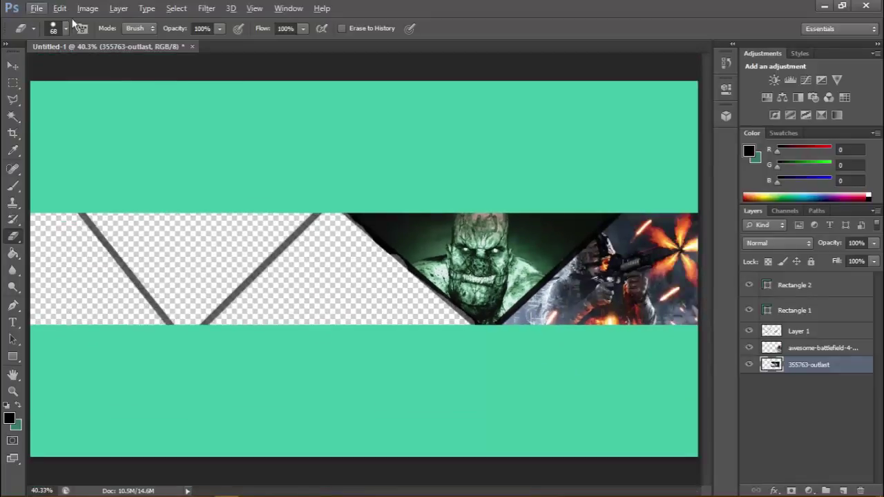
{"action": "left_click", "coordinate": [36, 8]}
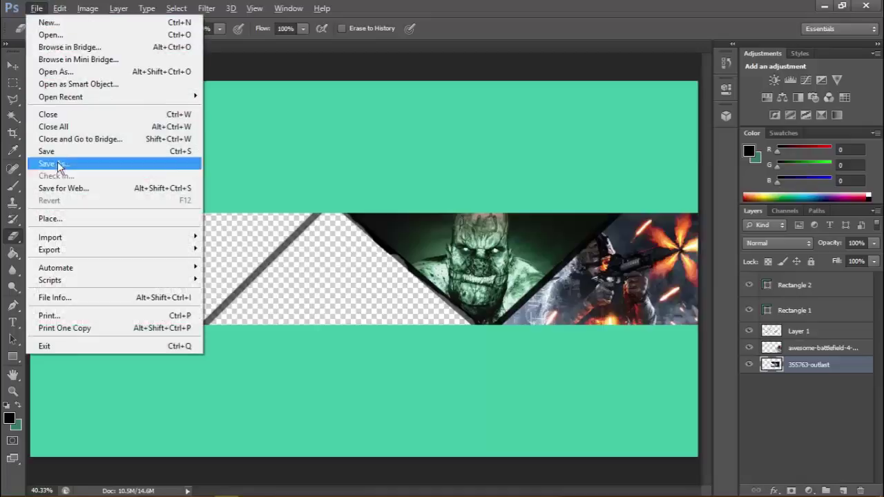
Place 434329.jpg and move its layer below 355763-outlast.
{"action": "left_click", "coordinate": [65, 218]}
{"action": "double_click", "coordinate": [564, 211]}
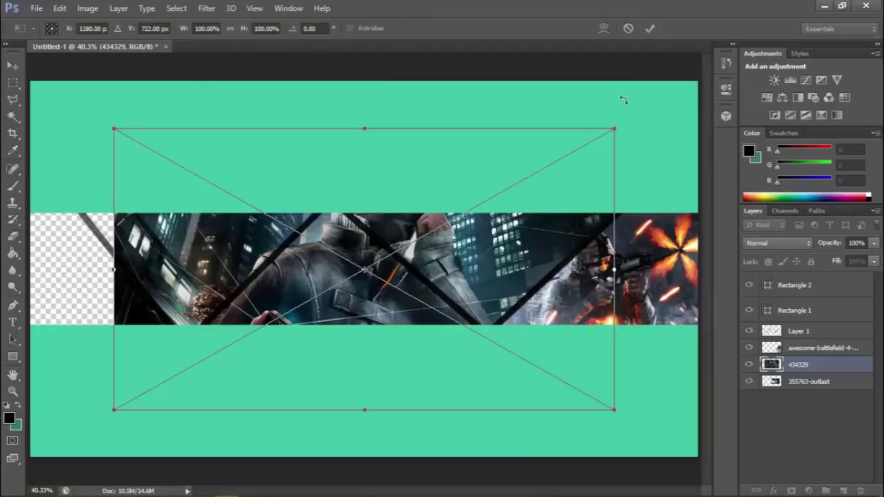
{"action": "left_click", "coordinate": [649, 31]}
{"action": "left_click_drag", "start_coordinate": [773, 364], "coordinate": [773, 384]}
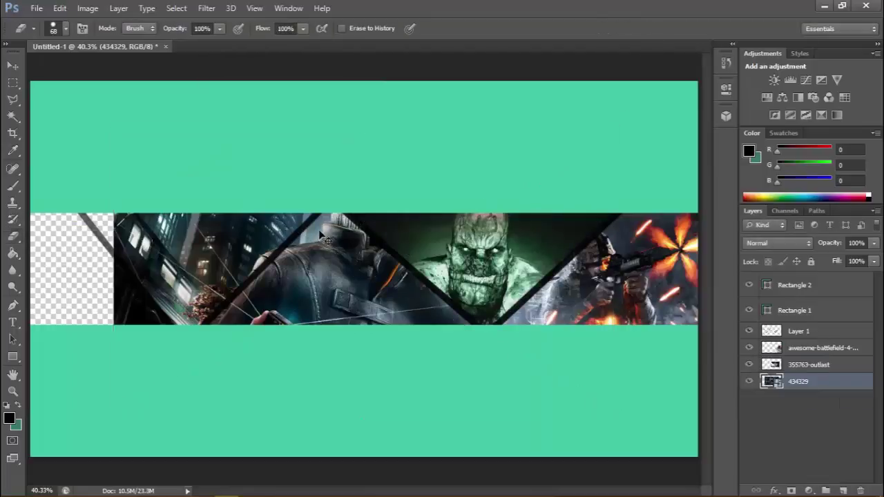
Scale the 434329 image to about 74% and fit it into the strip.
{"action": "key", "text": "ctrl+t"}
{"action": "left_click_drag", "start_coordinate": [279, 350], "coordinate": [239, 379]}
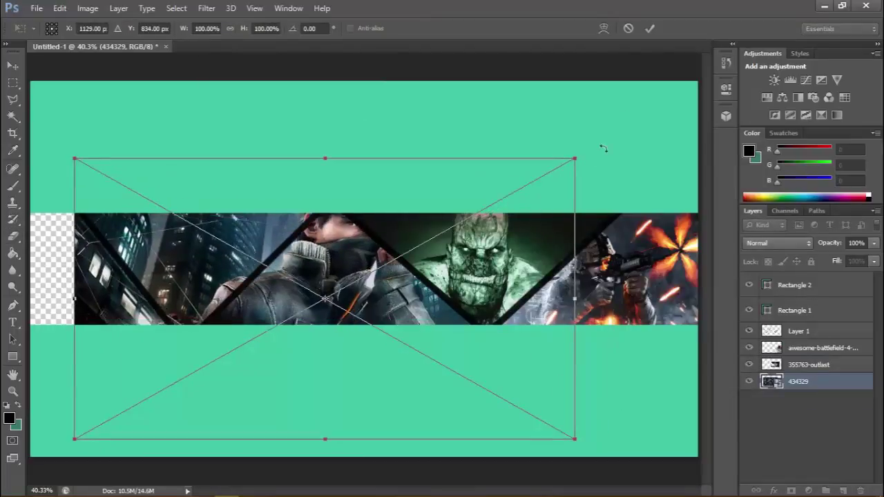
{"action": "left_click_drag", "start_coordinate": [575, 157], "coordinate": [446, 231]}
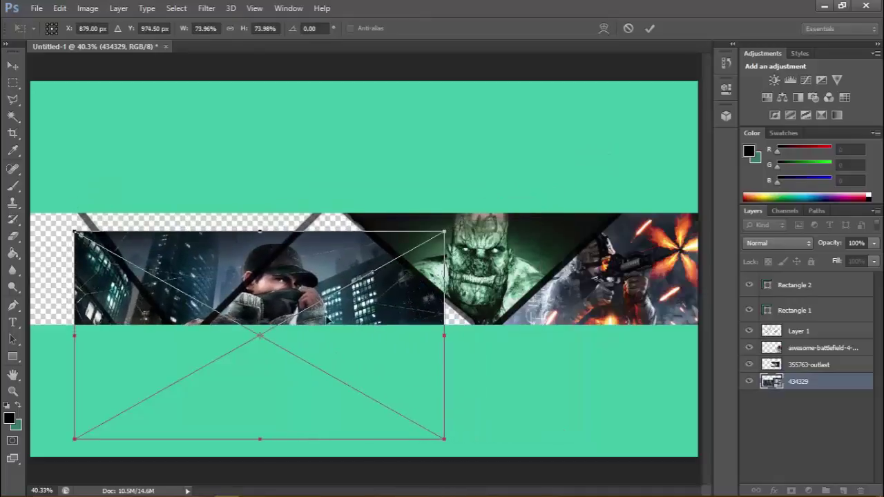
{"action": "left_click_drag", "start_coordinate": [326, 321], "coordinate": [401, 286]}
{"action": "left_click", "coordinate": [649, 28]}
Rasterize the 434329 layer and erase its left part along a diagonal.
{"action": "key", "text": "e"}
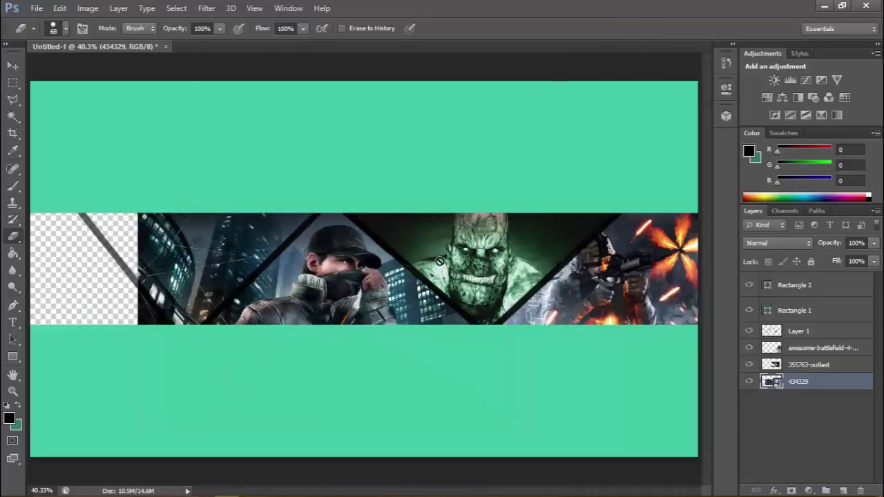
{"action": "right_click", "coordinate": [783, 385]}
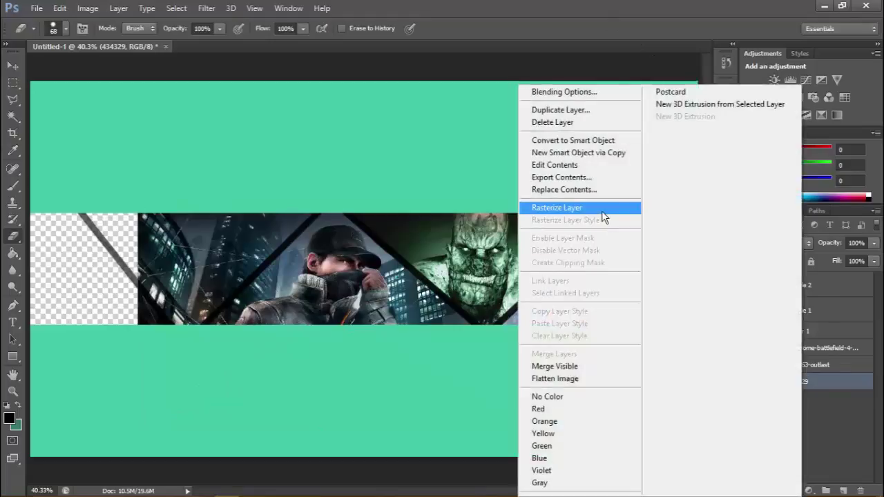
{"action": "left_click", "coordinate": [601, 211]}
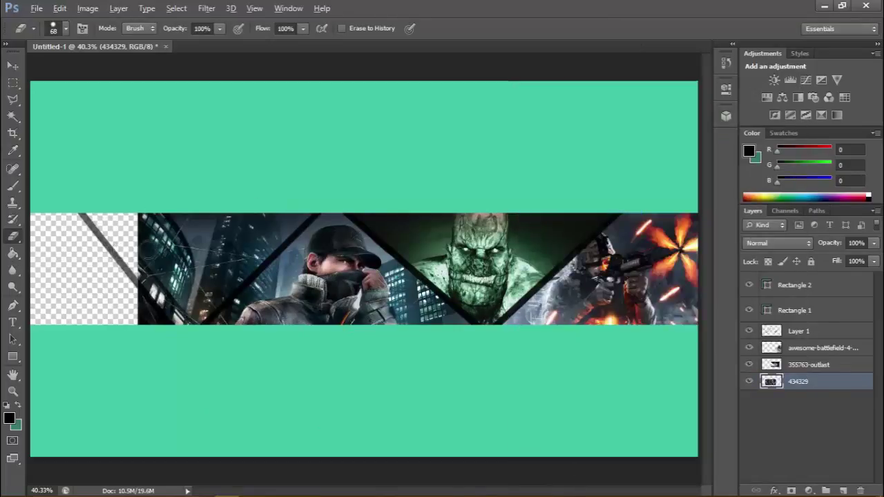
{"action": "scroll", "coordinate": [153, 250], "scroll_direction": "up", "scroll_amount": 3}
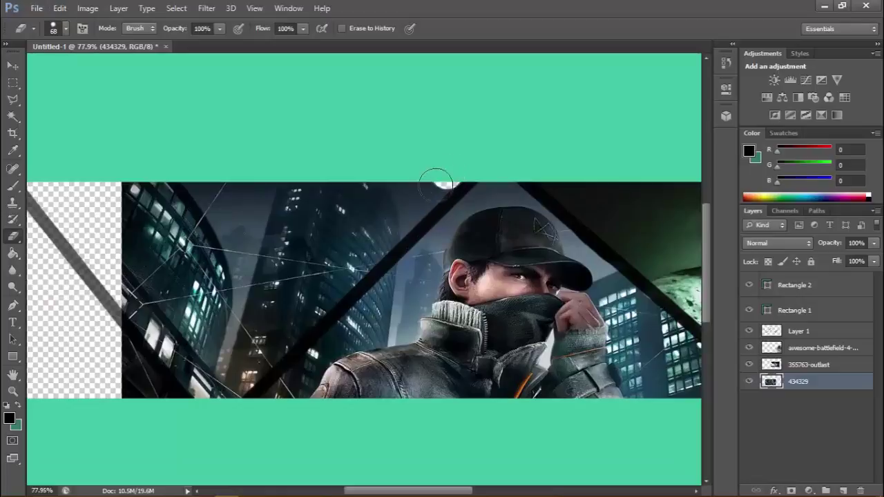
{"action": "mouse_move", "coordinate": [435, 183]}
{"action": "left_mouse_down"}
{"action": "mouse_move", "coordinate": [220, 380]}
{"action": "mouse_move", "coordinate": [250, 370]}
{"action": "mouse_move", "coordinate": [269, 350]}
{"action": "mouse_move", "coordinate": [214, 385]}
{"action": "mouse_move", "coordinate": [235, 387]}
{"action": "mouse_move", "coordinate": [108, 379]}
{"action": "mouse_move", "coordinate": [166, 244]}
{"action": "mouse_move", "coordinate": [143, 267]}
{"action": "mouse_move", "coordinate": [112, 273]}
{"action": "mouse_move", "coordinate": [117, 243]}
{"action": "mouse_move", "coordinate": [153, 252]}
{"action": "mouse_move", "coordinate": [149, 327]}
{"action": "mouse_move", "coordinate": [137, 339]}
{"action": "mouse_move", "coordinate": [148, 365]}
{"action": "mouse_move", "coordinate": [170, 358]}
{"action": "mouse_move", "coordinate": [383, 175]}
{"action": "mouse_move", "coordinate": [340, 234]}
{"action": "mouse_move", "coordinate": [274, 282]}
{"action": "mouse_move", "coordinate": [259, 308]}
{"action": "mouse_move", "coordinate": [332, 262]}
{"action": "mouse_move", "coordinate": [397, 185]}
{"action": "mouse_move", "coordinate": [371, 186]}
{"action": "mouse_move", "coordinate": [229, 290]}
{"action": "mouse_move", "coordinate": [215, 314]}
{"action": "mouse_move", "coordinate": [308, 207]}
{"action": "mouse_move", "coordinate": [247, 270]}
{"action": "mouse_move", "coordinate": [178, 273]}
{"action": "mouse_move", "coordinate": [243, 212]}
{"action": "mouse_move", "coordinate": [229, 253]}
{"action": "mouse_move", "coordinate": [195, 214]}
{"action": "mouse_move", "coordinate": [159, 248]}
{"action": "mouse_move", "coordinate": [191, 187]}
{"action": "mouse_move", "coordinate": [328, 166]}
{"action": "mouse_move", "coordinate": [245, 183]}
{"action": "mouse_move", "coordinate": [339, 182]}
{"action": "mouse_move", "coordinate": [354, 254]}
{"action": "left_mouse_up"}
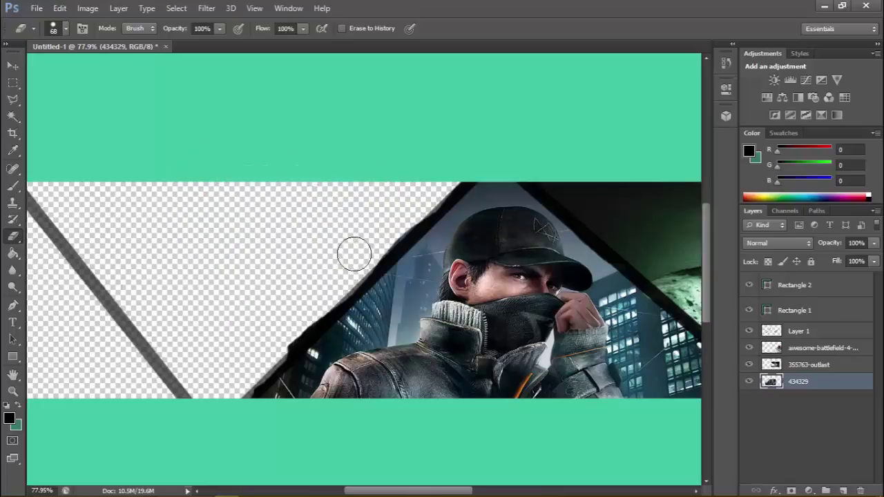
{"action": "scroll", "coordinate": [355, 254], "scroll_direction": "down", "scroll_amount": 4}
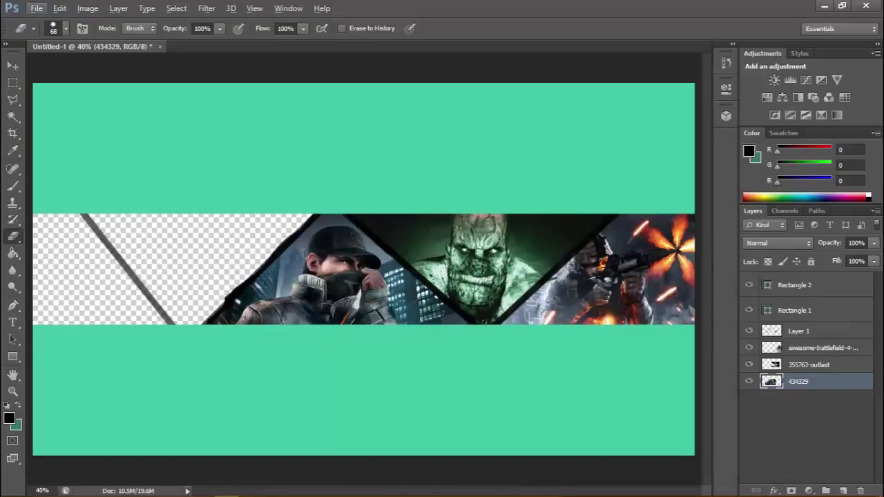
Place 516677.jpg scaled to about 70% at the strip's left end.
{"action": "left_click", "coordinate": [49, 10]}
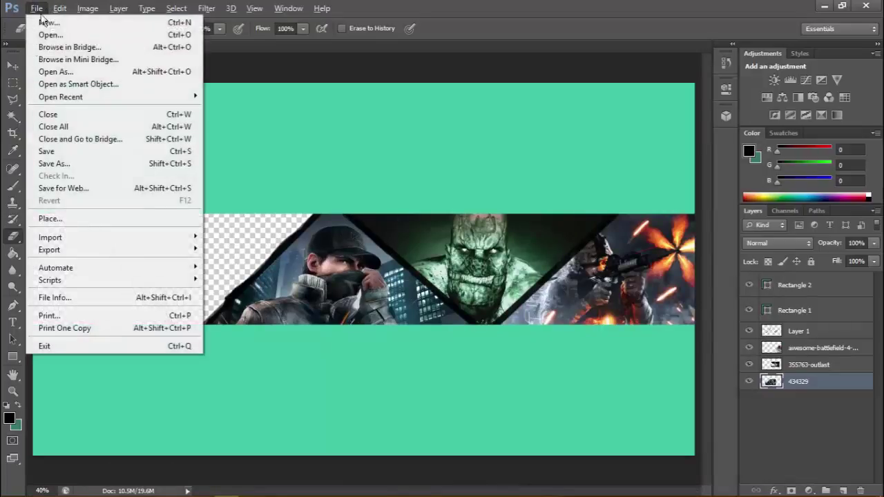
{"action": "left_click", "coordinate": [69, 222]}
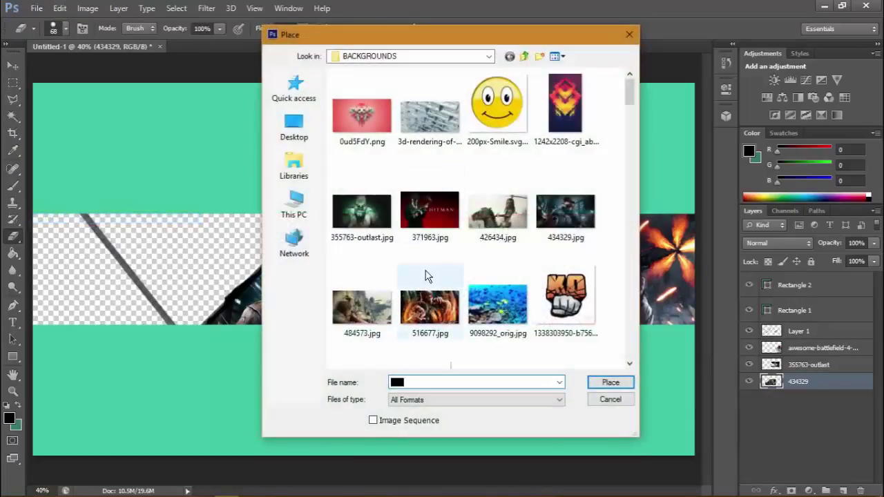
{"action": "double_click", "coordinate": [429, 310]}
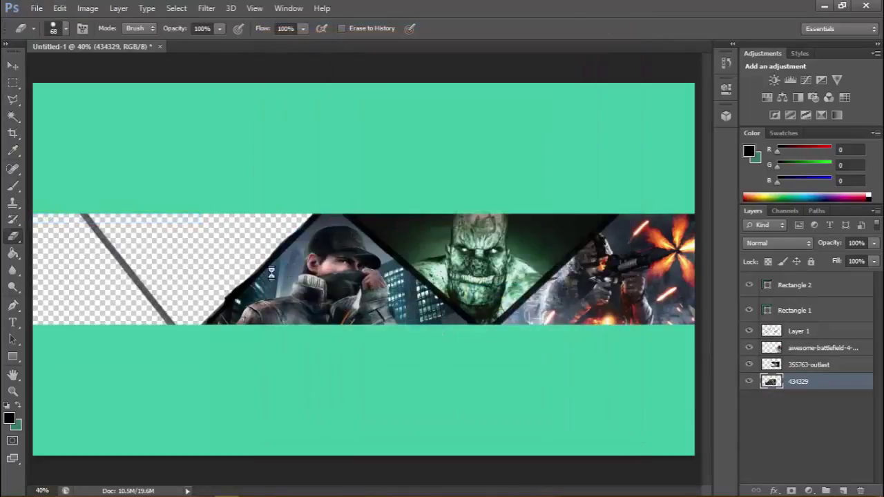
{"action": "left_click_drag", "start_coordinate": [614, 128], "coordinate": [441, 176]}
{"action": "left_click_drag", "start_coordinate": [392, 312], "coordinate": [336, 290]}
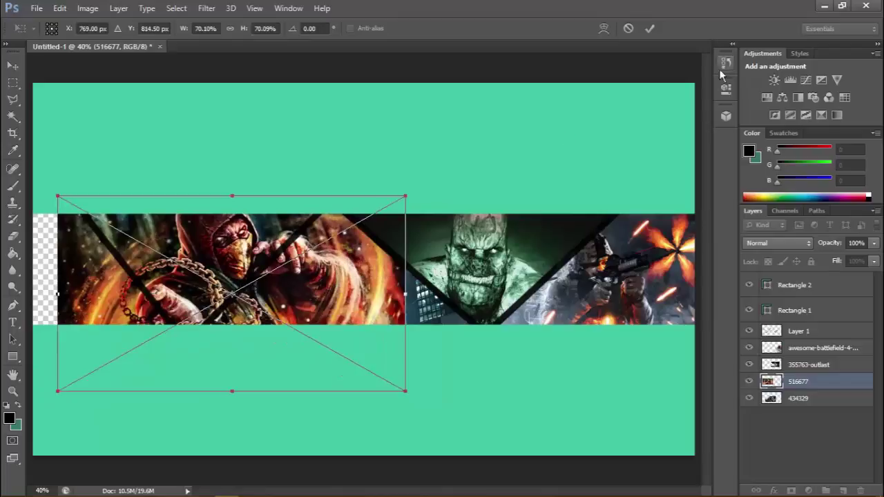
{"action": "left_click", "coordinate": [649, 28]}
Move the 516677 layer beneath the 434329 layer.
{"action": "key", "text": "e"}
{"action": "left_click_drag", "start_coordinate": [798, 381], "coordinate": [797, 404]}
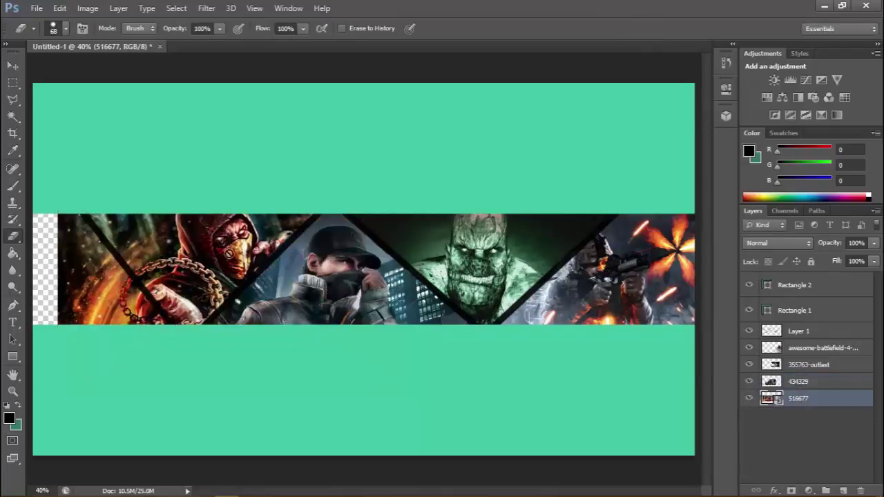
{"action": "right_click", "coordinate": [833, 408]}
{"action": "left_click", "coordinate": [847, 425]}
{"action": "left_click", "coordinate": [35, 7]}
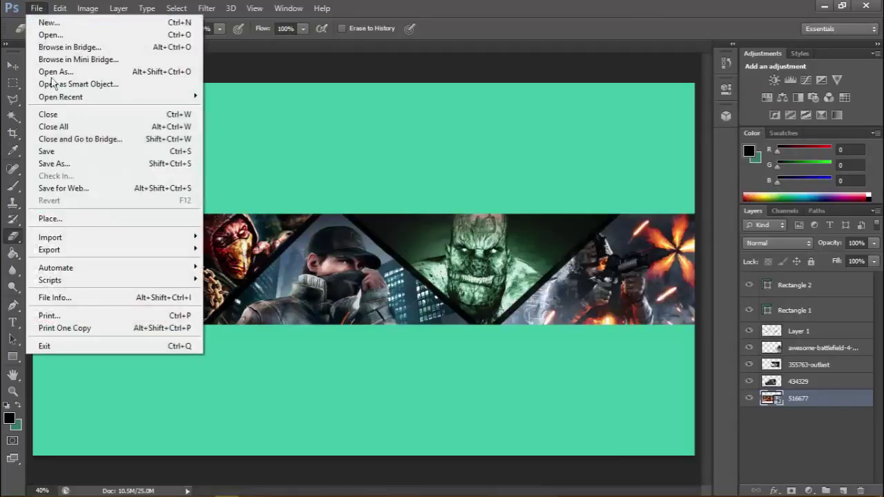
Place the Call-of-Duty-Black-Ops-3-4 image scaled to 52.5% at the strip's far left.
{"action": "left_click", "coordinate": [88, 223]}
{"action": "scroll", "coordinate": [447, 251], "scroll_direction": "down", "scroll_amount": 5}
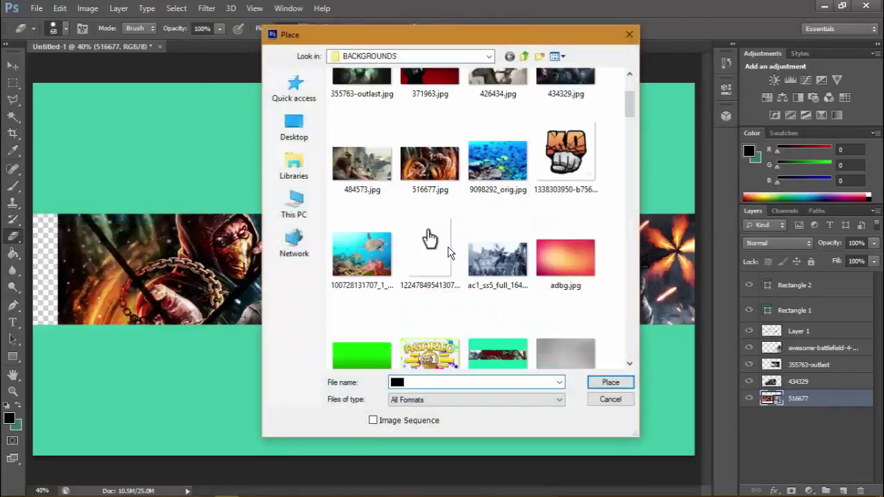
{"action": "scroll", "coordinate": [465, 182], "scroll_direction": "down", "scroll_amount": 8}
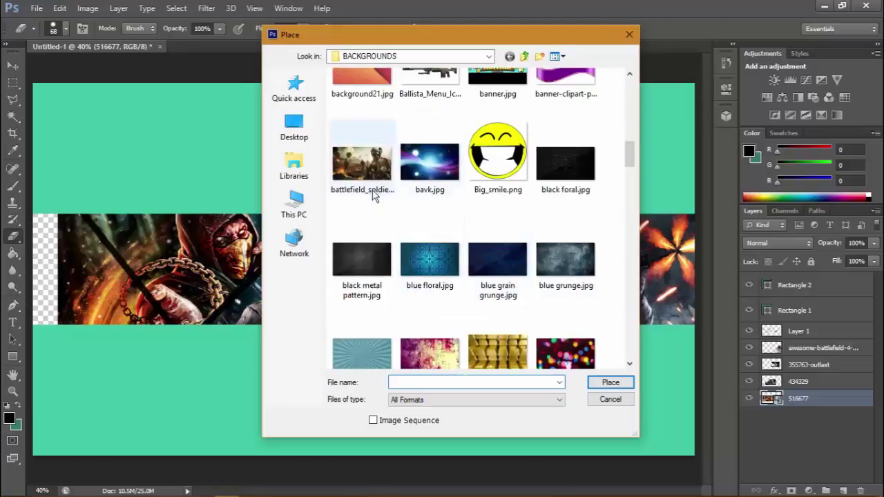
{"action": "scroll", "coordinate": [380, 207], "scroll_direction": "down", "scroll_amount": 5}
{"action": "key", "text": "Escape"}
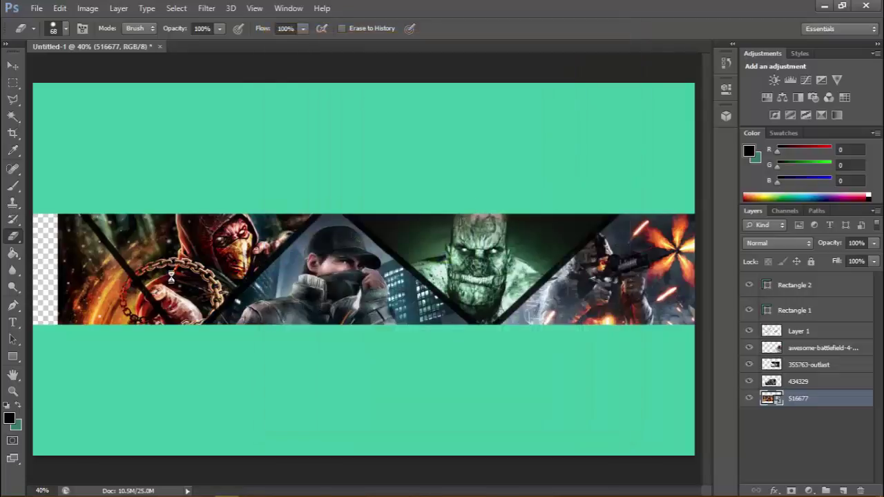
{"action": "left_click_drag", "start_coordinate": [114, 409], "coordinate": [351, 274]}
{"action": "left_click_drag", "start_coordinate": [456, 244], "coordinate": [44, 329]}
{"action": "key", "text": "e"}
{"action": "key", "text": "Return"}
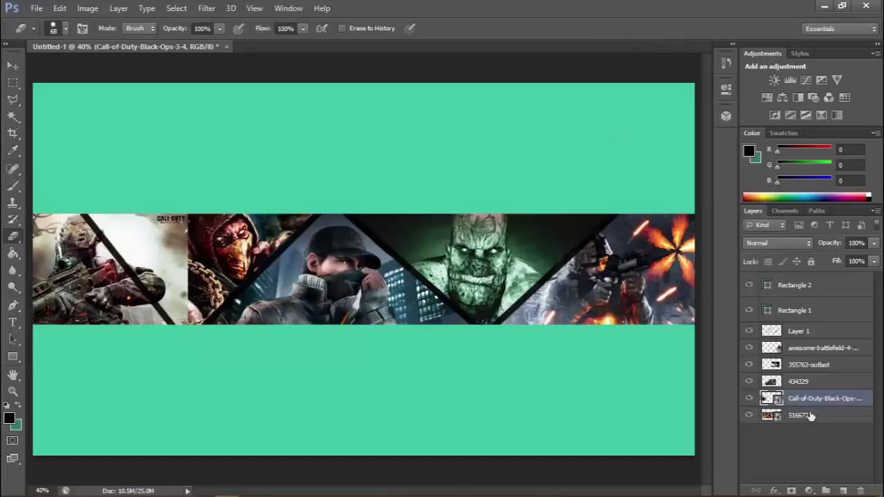
Keep the Call-of-Duty layer above 516677 and rasterize it.
{"action": "left_click_drag", "start_coordinate": [809, 403], "coordinate": [783, 396]}
{"action": "left_click", "coordinate": [784, 442]}
{"action": "right_click", "coordinate": [792, 408]}
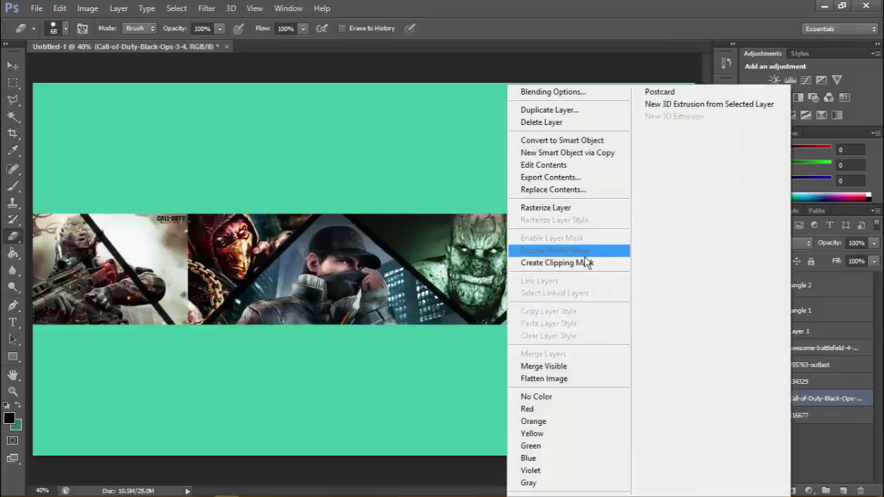
{"action": "left_click", "coordinate": [556, 206]}
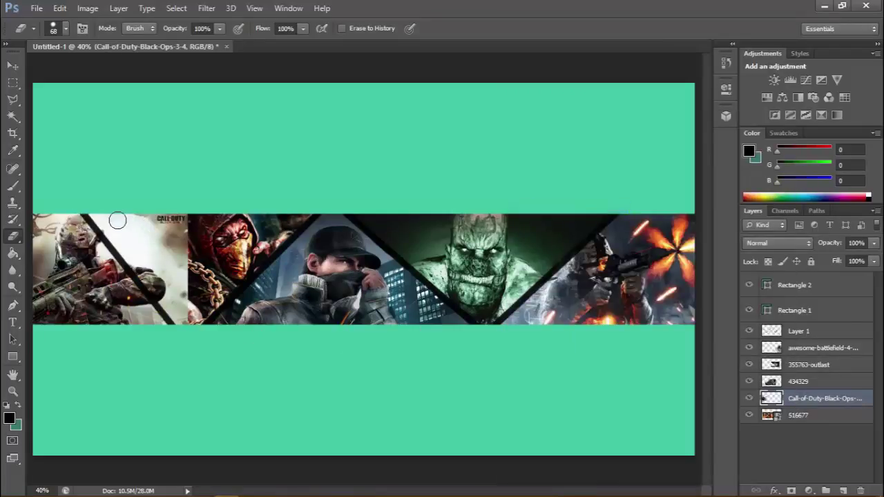
Erase a diagonal strip of the Call-of-Duty image so the fighter beneath shows through.
{"action": "scroll", "coordinate": [117, 221], "scroll_direction": "up", "scroll_amount": 5, "text": "alt"}
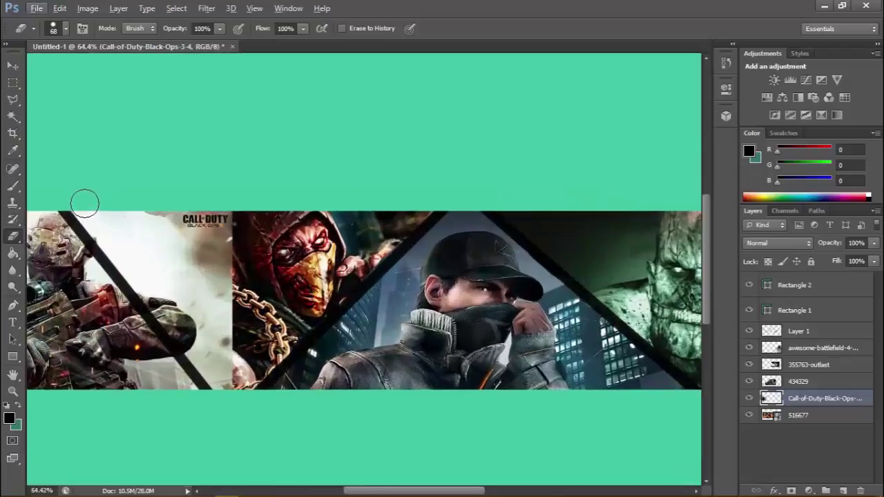
{"action": "mouse_move", "coordinate": [85, 203]}
{"action": "left_mouse_down"}
{"action": "mouse_move", "coordinate": [223, 388]}
{"action": "mouse_move", "coordinate": [219, 273]}
{"action": "mouse_move", "coordinate": [148, 202]}
{"action": "mouse_move", "coordinate": [104, 202]}
{"action": "mouse_move", "coordinate": [168, 292]}
{"action": "mouse_move", "coordinate": [169, 214]}
{"action": "mouse_move", "coordinate": [188, 248]}
{"action": "mouse_move", "coordinate": [187, 207]}
{"action": "mouse_move", "coordinate": [206, 276]}
{"action": "mouse_move", "coordinate": [221, 207]}
{"action": "mouse_move", "coordinate": [223, 241]}
{"action": "left_mouse_up"}
{"action": "key", "text": "ctrl+0"}
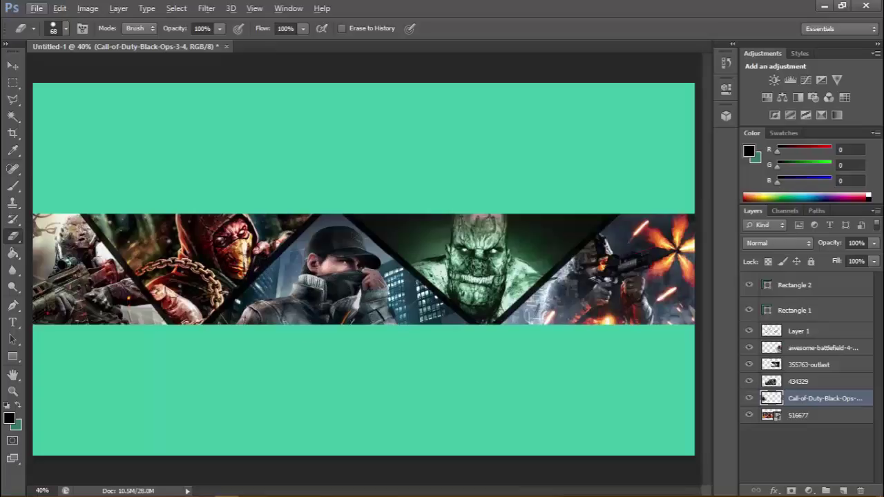
{"action": "left_click", "coordinate": [14, 322]}
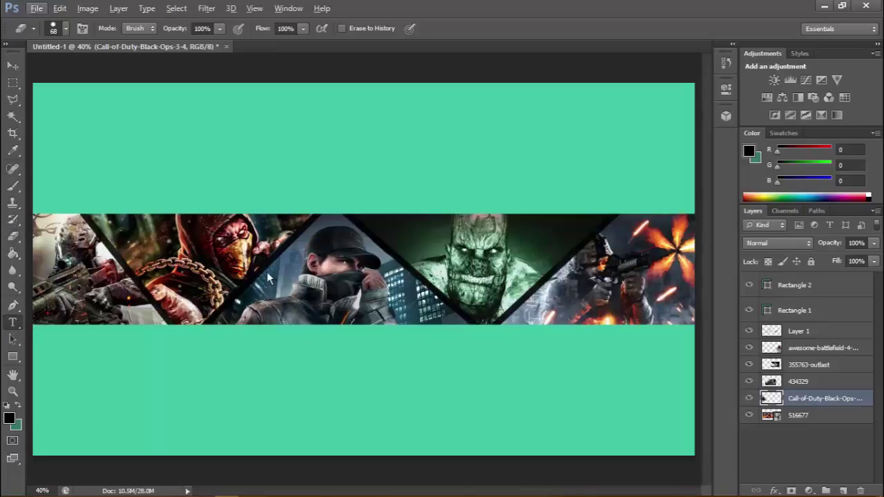
Start a text layer, move it to the top, and set the font to American Captain.
{"action": "left_click", "coordinate": [69, 314]}
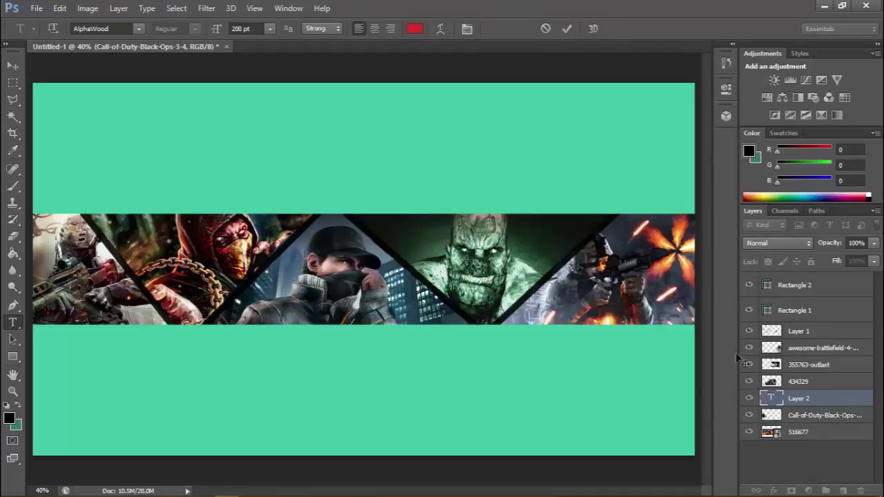
{"action": "left_click_drag", "start_coordinate": [798, 402], "coordinate": [794, 280]}
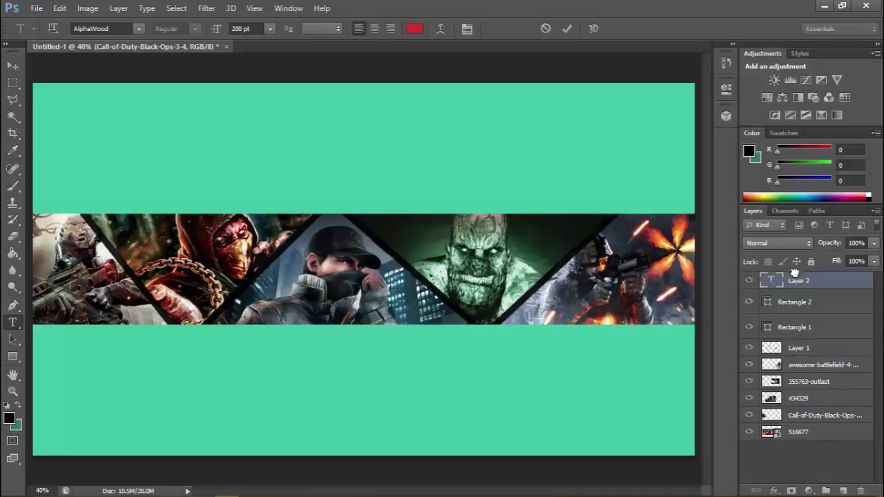
{"action": "left_click", "coordinate": [138, 32]}
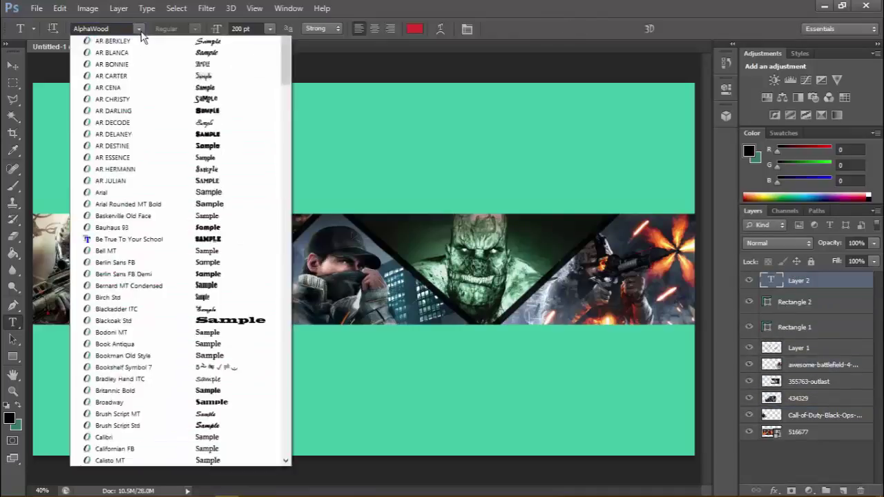
{"action": "scroll", "coordinate": [145, 62], "scroll_direction": "up", "scroll_amount": 1}
{"action": "left_click", "coordinate": [142, 50]}
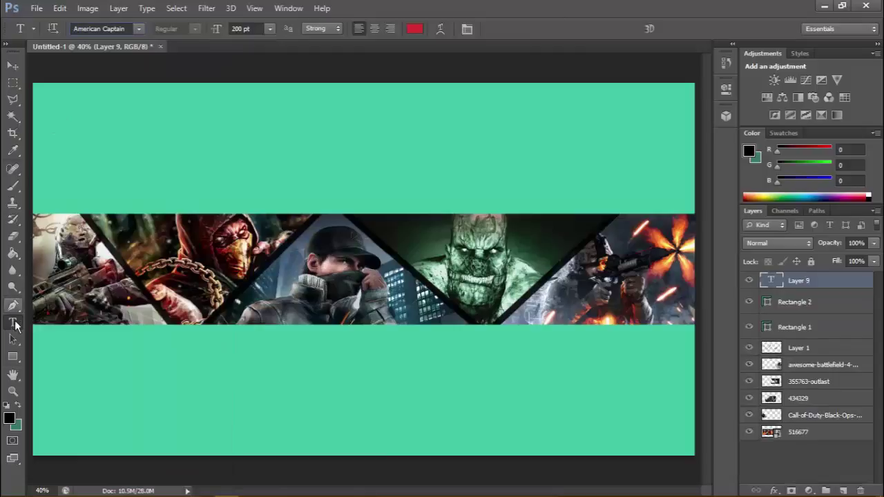
Delete the empty Layer 9 text layer.
{"action": "left_click", "coordinate": [258, 262]}
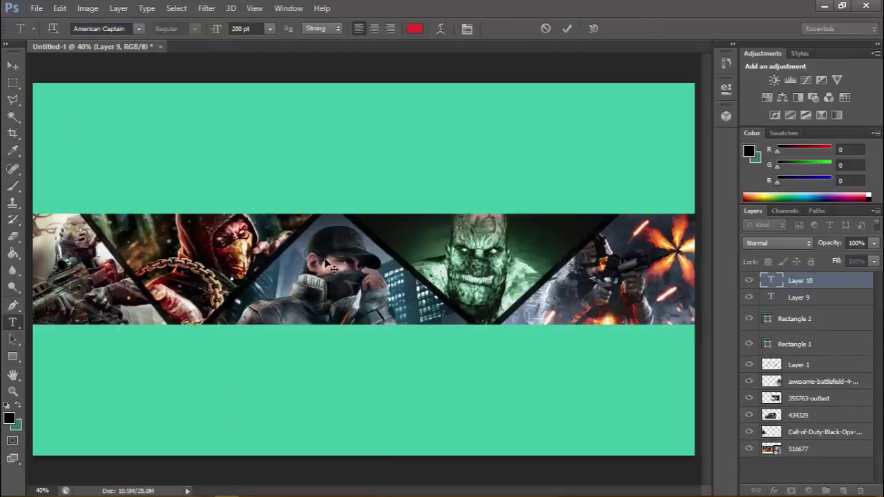
{"action": "left_click", "coordinate": [800, 302]}
{"action": "right_click", "coordinate": [800, 301]}
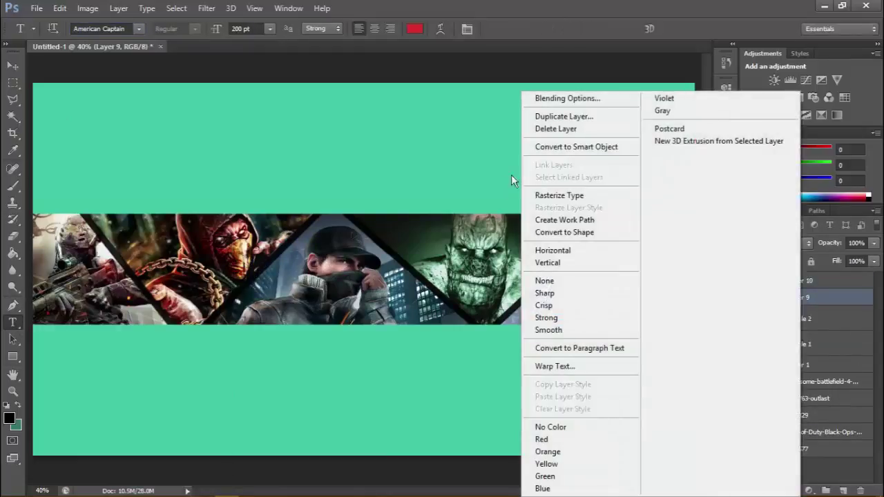
{"action": "left_click", "coordinate": [570, 129]}
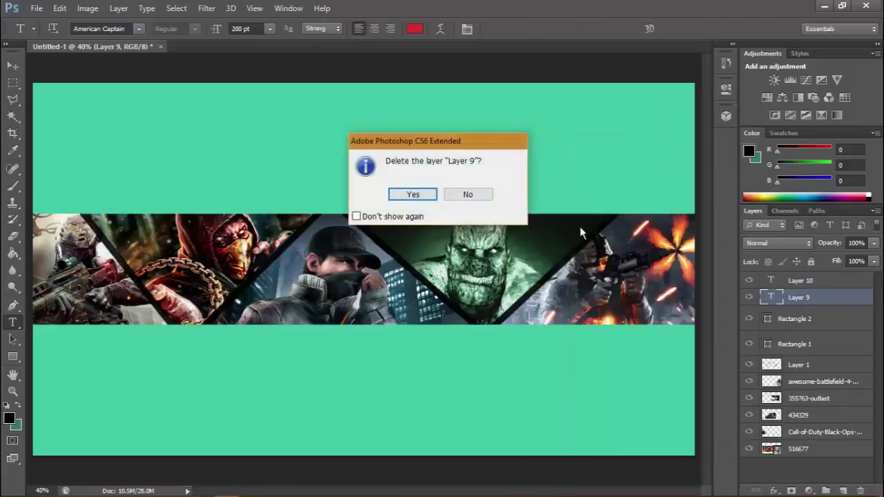
{"action": "left_click", "coordinate": [433, 196]}
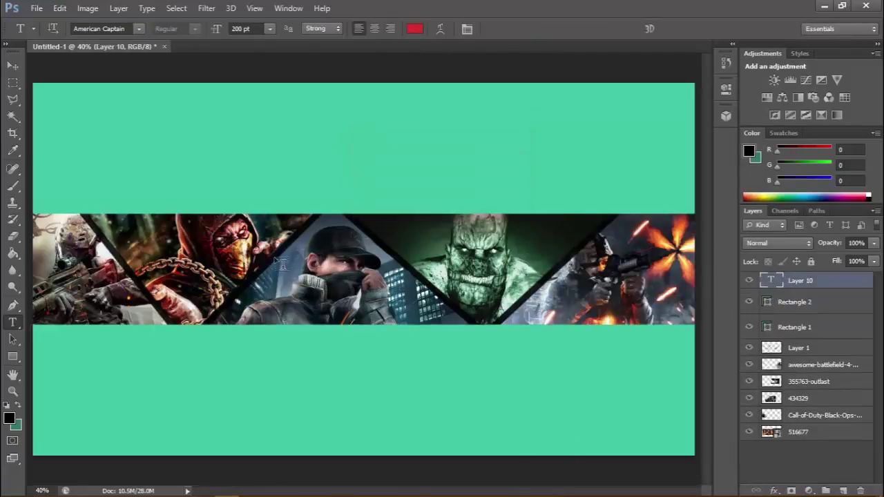
Type a red, centre-aligned 'TUTORIAL' title over the strip.
{"action": "left_click", "coordinate": [241, 255]}
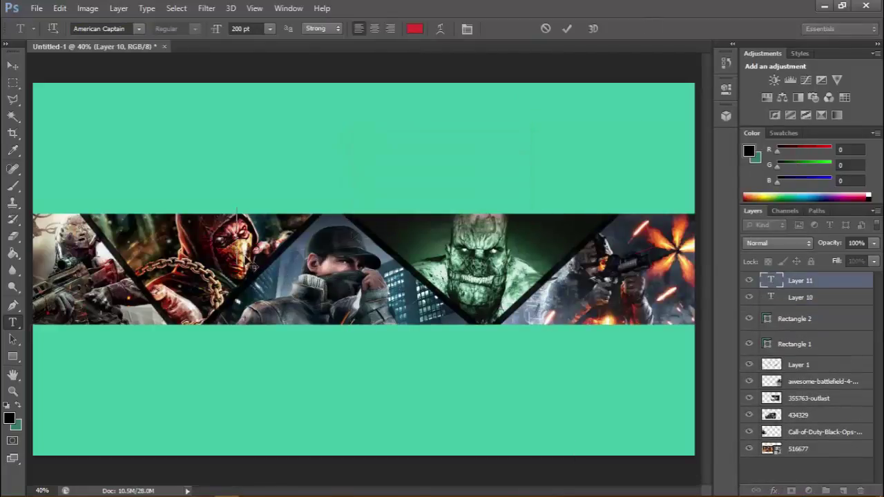
{"action": "type", "text": "T"}
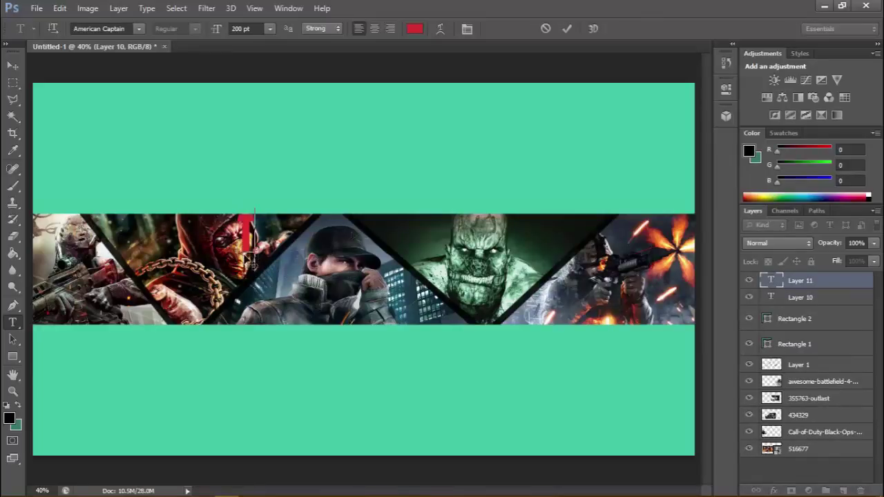
{"action": "type", "text": "UTORIAL"}
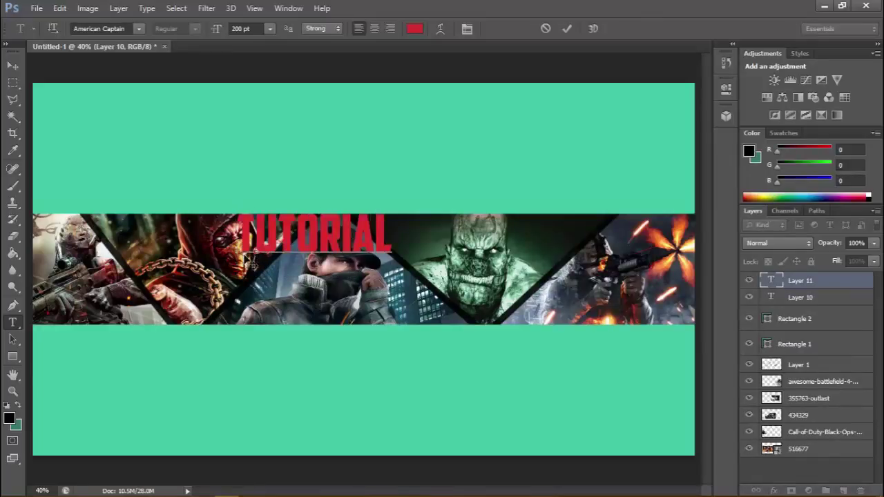
{"action": "left_click", "coordinate": [414, 28]}
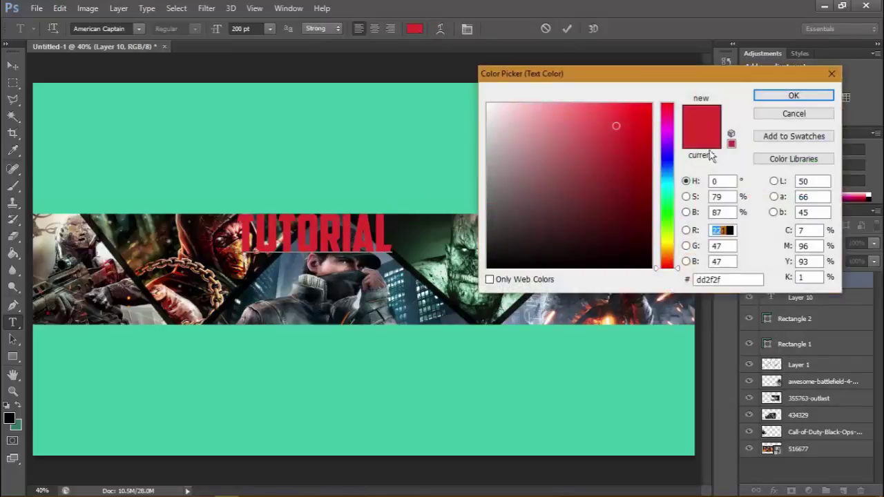
{"action": "left_click", "coordinate": [787, 95]}
{"action": "left_click", "coordinate": [268, 29]}
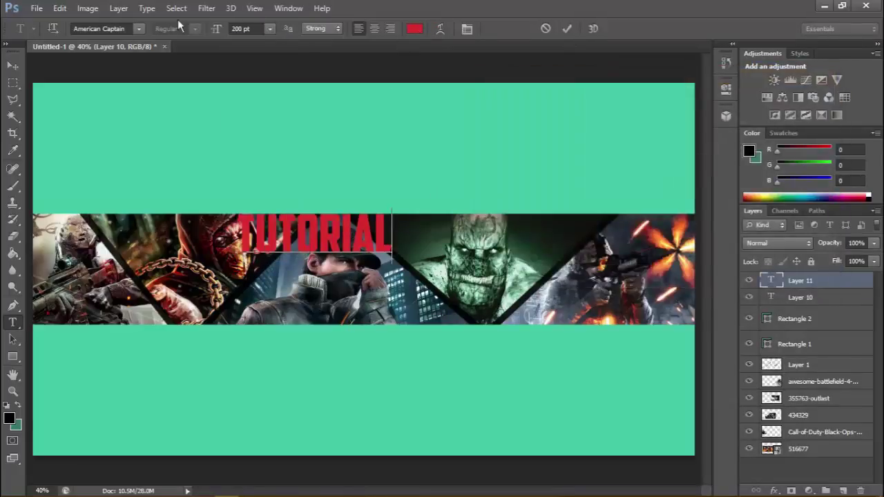
{"action": "left_click", "coordinate": [322, 28]}
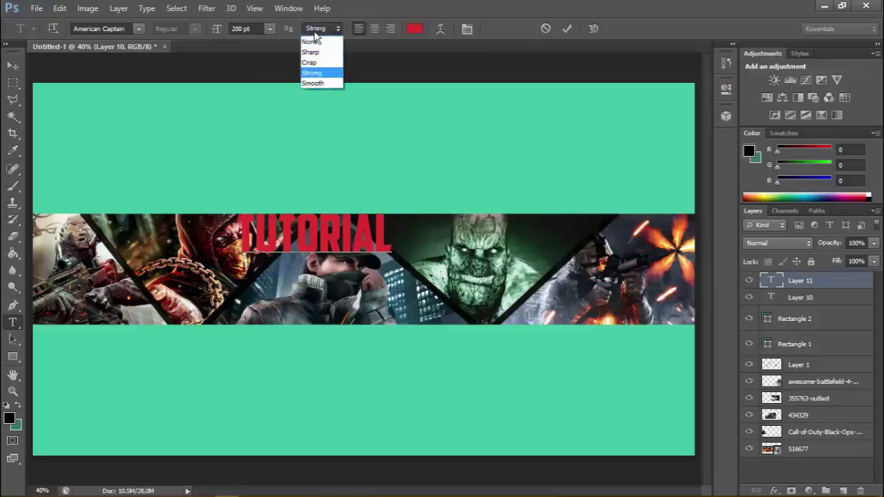
{"action": "left_click", "coordinate": [375, 29]}
{"action": "left_click", "coordinate": [375, 29]}
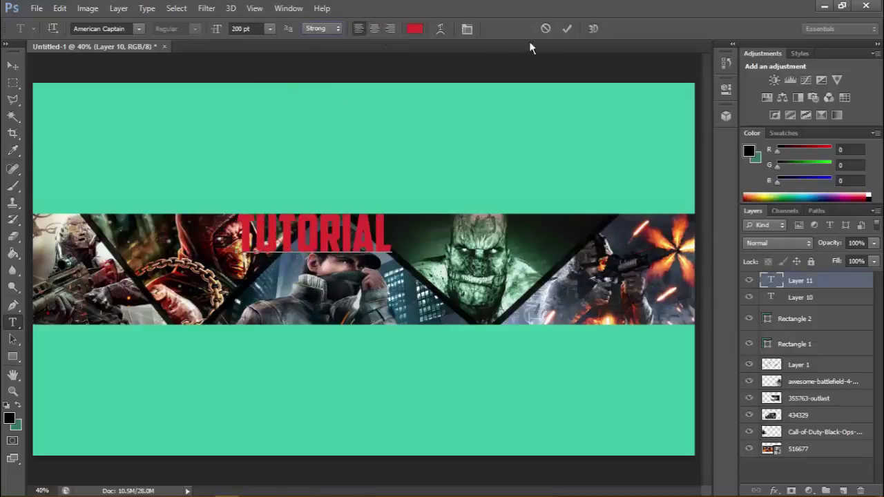
{"action": "left_click", "coordinate": [565, 28]}
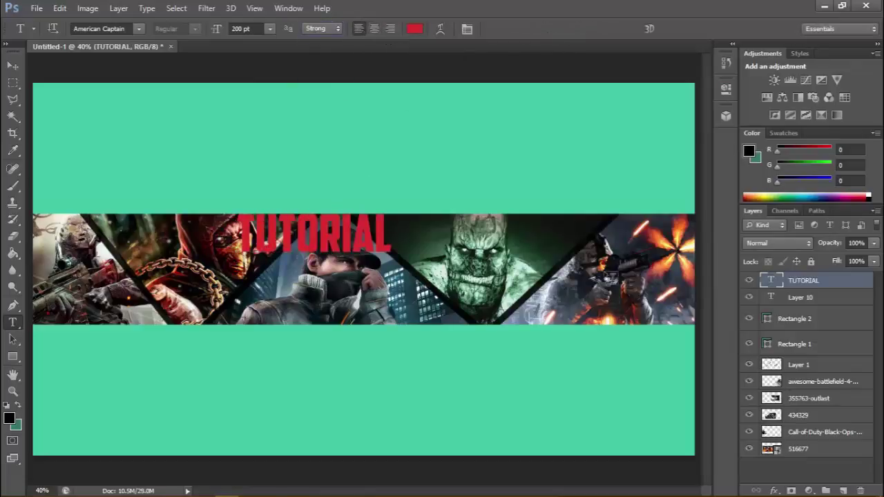
Delete the leftover Layer 10.
{"action": "left_click", "coordinate": [802, 300]}
{"action": "right_click", "coordinate": [803, 299]}
{"action": "left_click", "coordinate": [565, 127]}
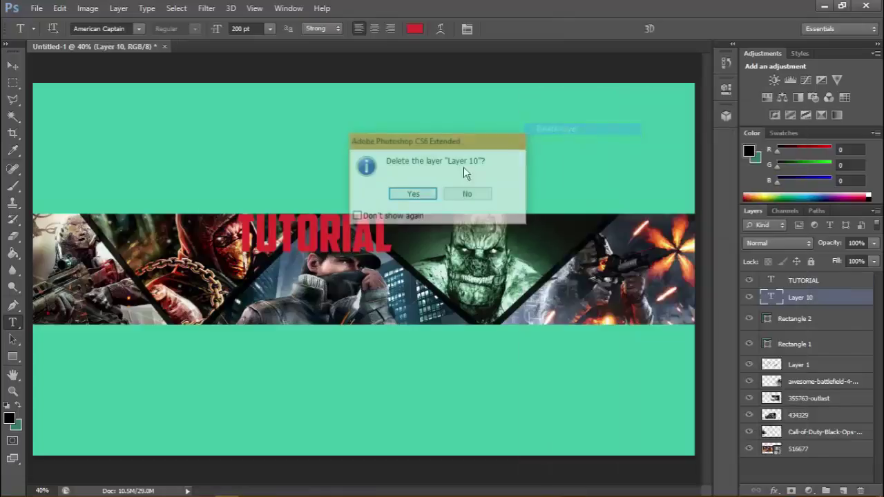
{"action": "left_click", "coordinate": [413, 194]}
{"action": "left_click", "coordinate": [13, 65]}
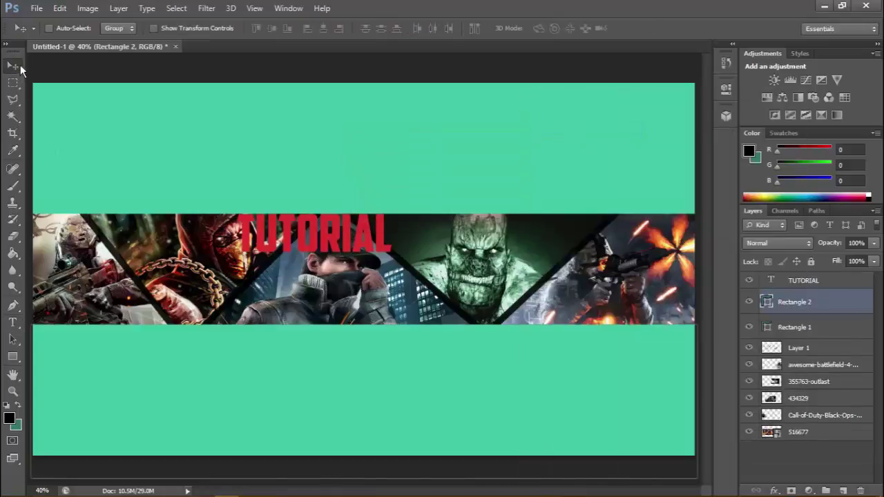
Undo the stray Rectangle 2 move, then select the TUTORIAL layer and whole canvas.
{"action": "left_click_drag", "start_coordinate": [330, 239], "coordinate": [382, 275]}
{"action": "key", "text": "ctrl+z"}
{"action": "left_click", "coordinate": [782, 279]}
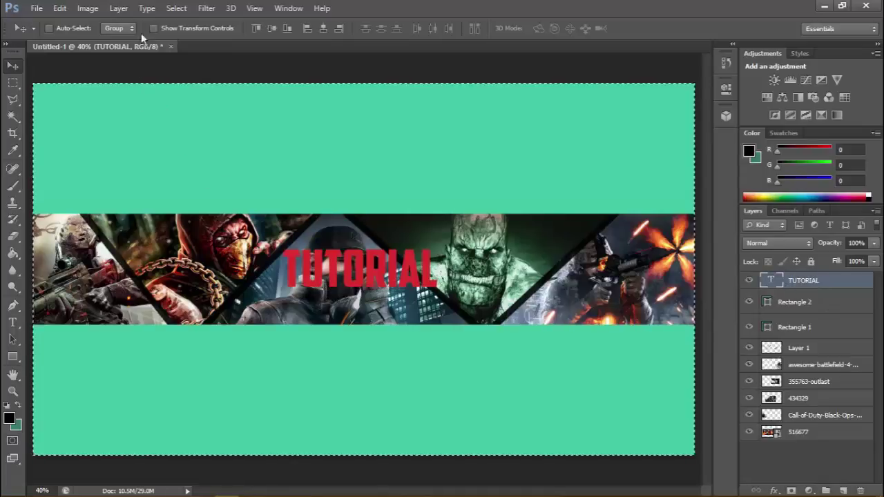
{"action": "key", "text": "ctrl+a"}
Align TUTORIAL to the canvas's vertical and horizontal centres, then deselect.
{"action": "left_click", "coordinate": [118, 8]}
{"action": "mouse_move", "coordinate": [201, 327]}
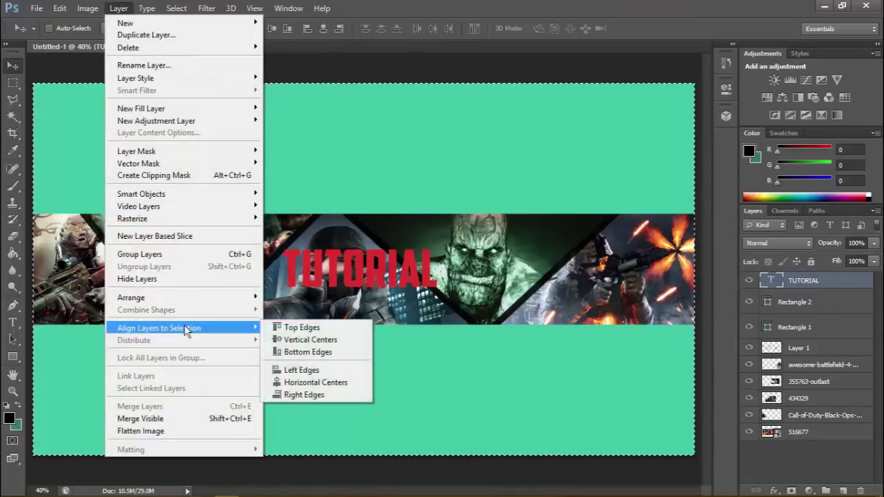
{"action": "left_click", "coordinate": [294, 337]}
{"action": "left_click", "coordinate": [118, 7]}
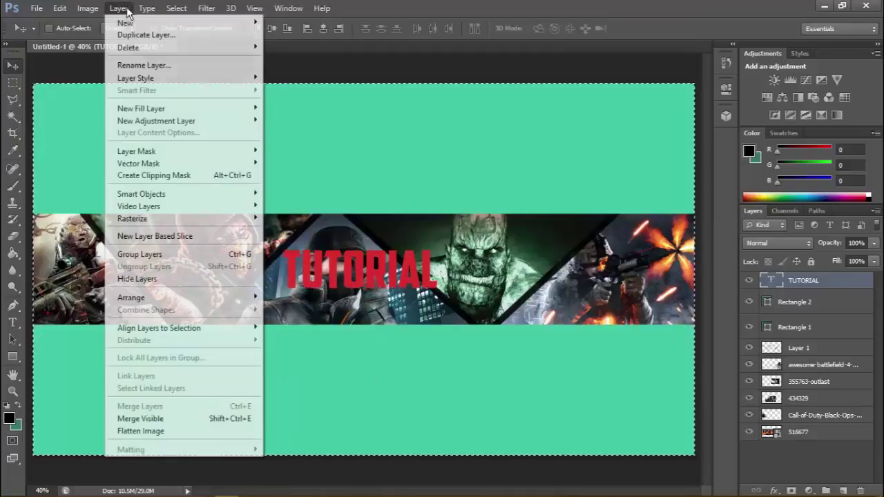
{"action": "mouse_move", "coordinate": [214, 327]}
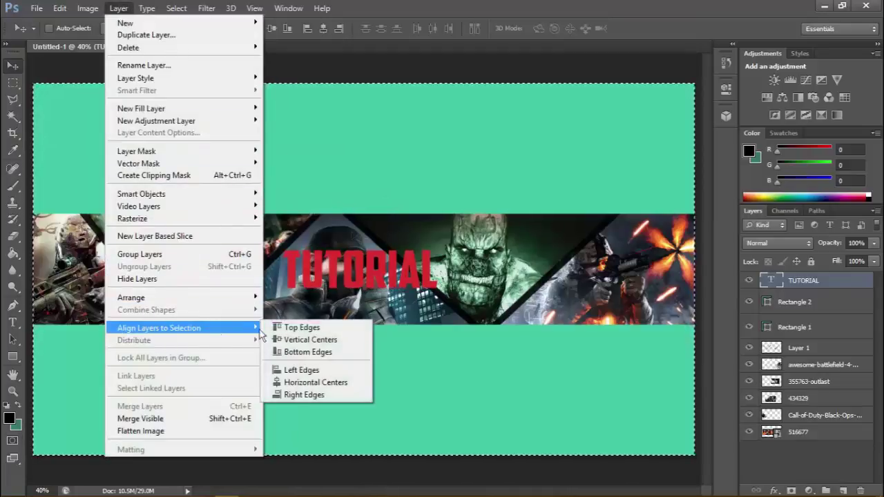
{"action": "left_click", "coordinate": [316, 382]}
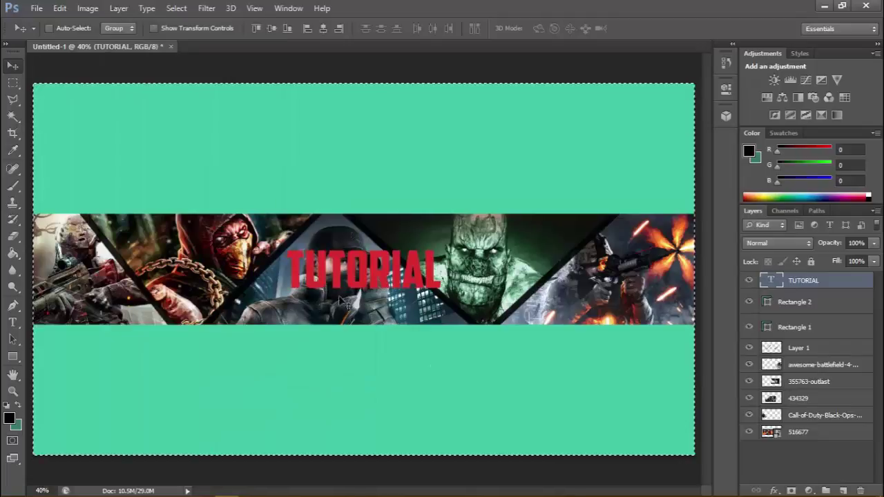
{"action": "left_click", "coordinate": [811, 475]}
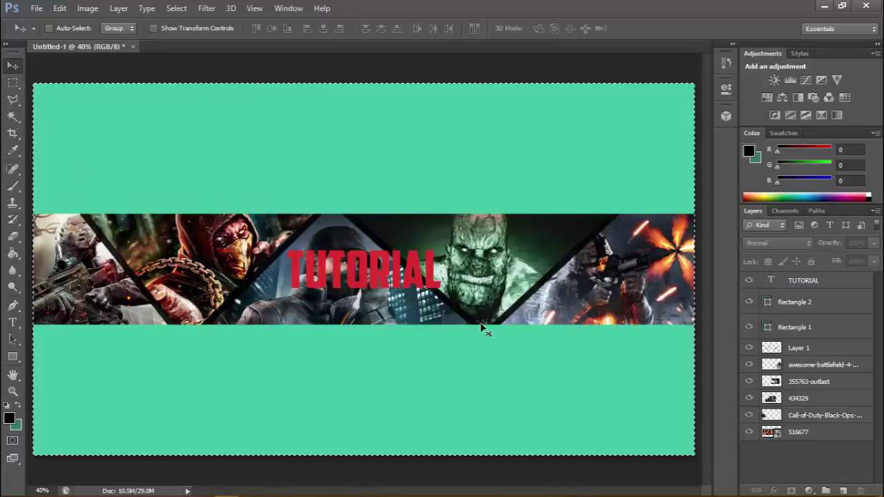
{"action": "key", "text": "ctrl+d"}
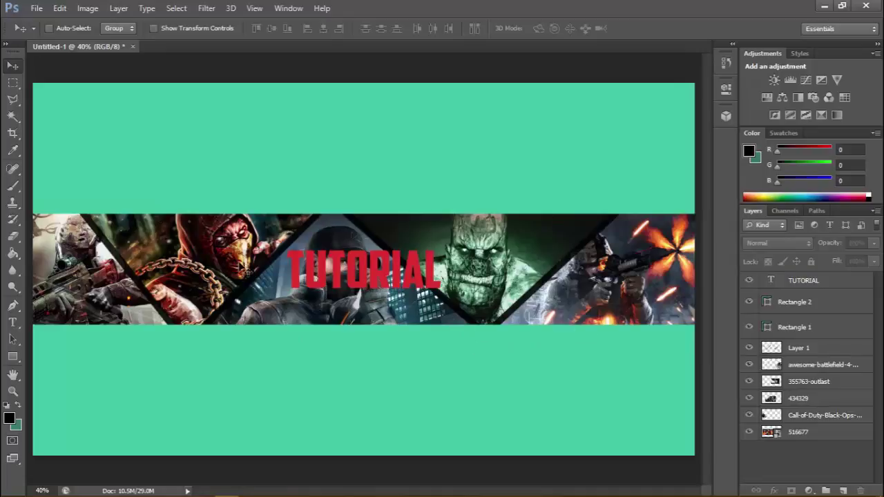
Place Ballista_Menu_Icon_BOII, enlarge it to about 178% and tilt it about 16° on the strip's right.
{"action": "left_click", "coordinate": [36, 8]}
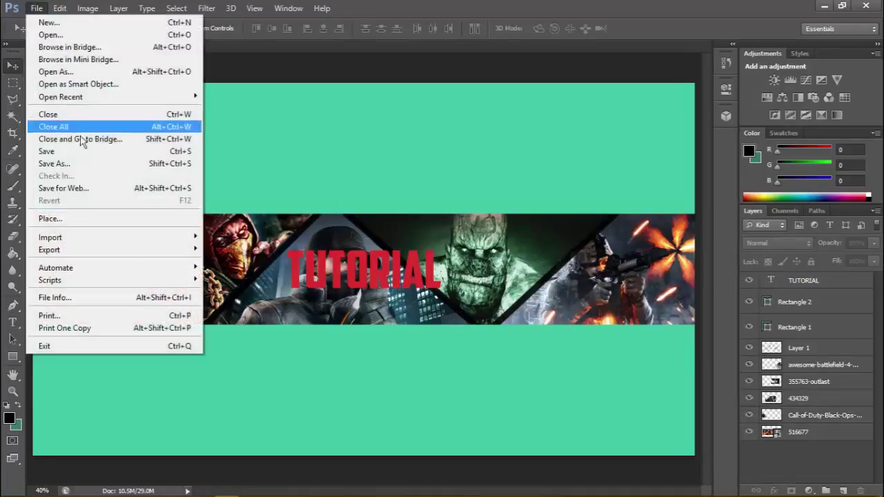
{"action": "left_click", "coordinate": [64, 213]}
{"action": "scroll", "coordinate": [443, 238], "scroll_direction": "down", "scroll_amount": 10}
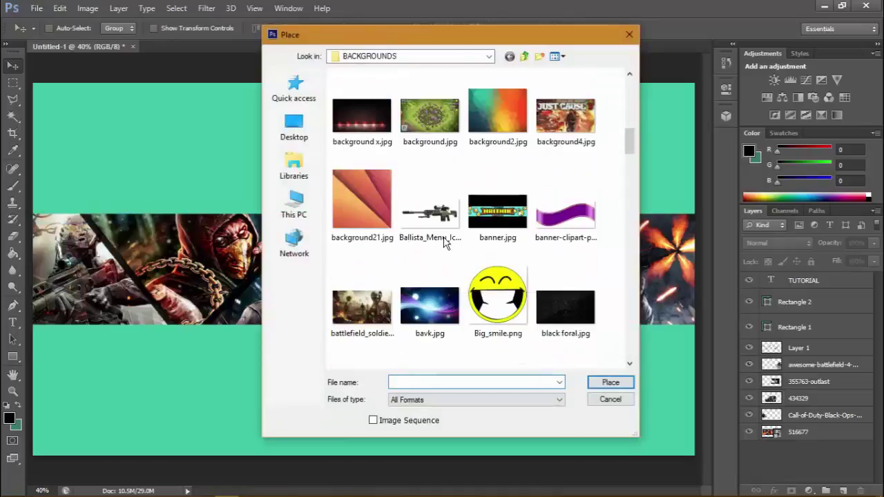
{"action": "double_click", "coordinate": [428, 214]}
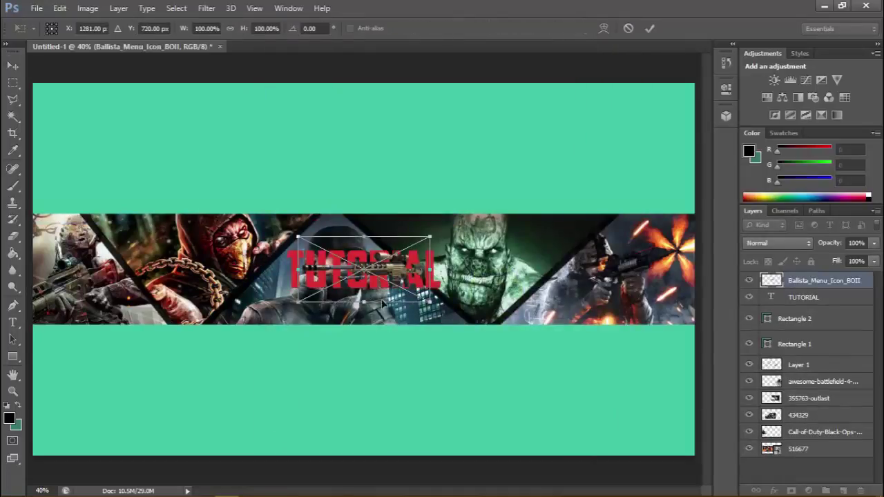
{"action": "left_click_drag", "start_coordinate": [397, 294], "coordinate": [603, 281]}
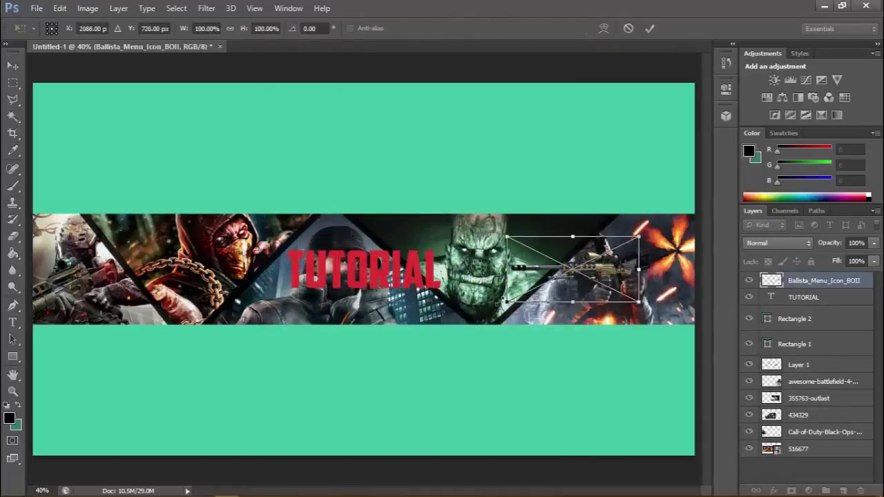
{"action": "left_click_drag", "start_coordinate": [507, 302], "coordinate": [403, 353]}
{"action": "left_click_drag", "start_coordinate": [546, 329], "coordinate": [562, 329]}
{"action": "left_click_drag", "start_coordinate": [597, 206], "coordinate": [620, 204]}
Commit the rifle's resize and rotation, then turn on Drop Shadow in its blending options.
{"action": "left_click", "coordinate": [649, 29]}
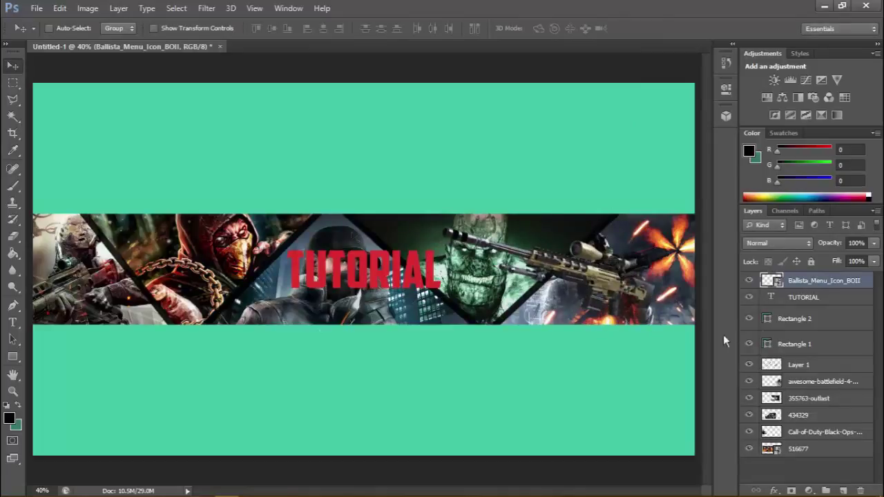
{"action": "right_click", "coordinate": [794, 283]}
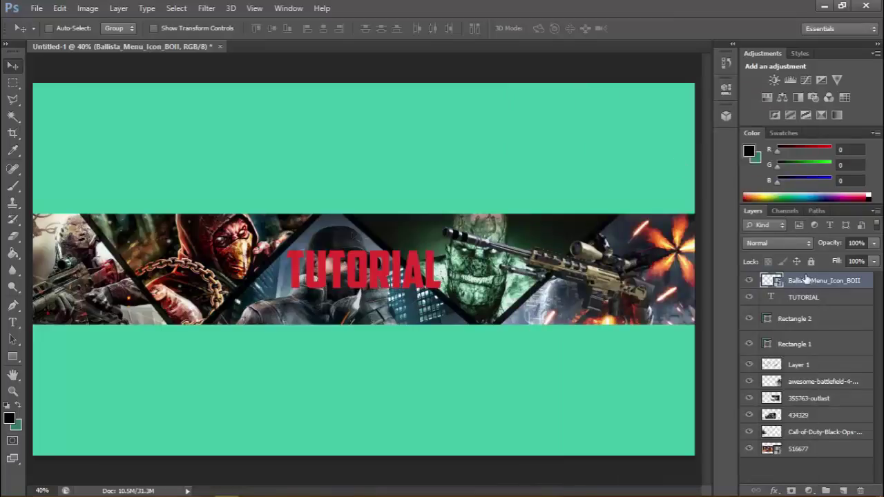
{"action": "right_click", "coordinate": [804, 277]}
{"action": "left_click", "coordinate": [545, 95]}
{"action": "left_click", "coordinate": [503, 290]}
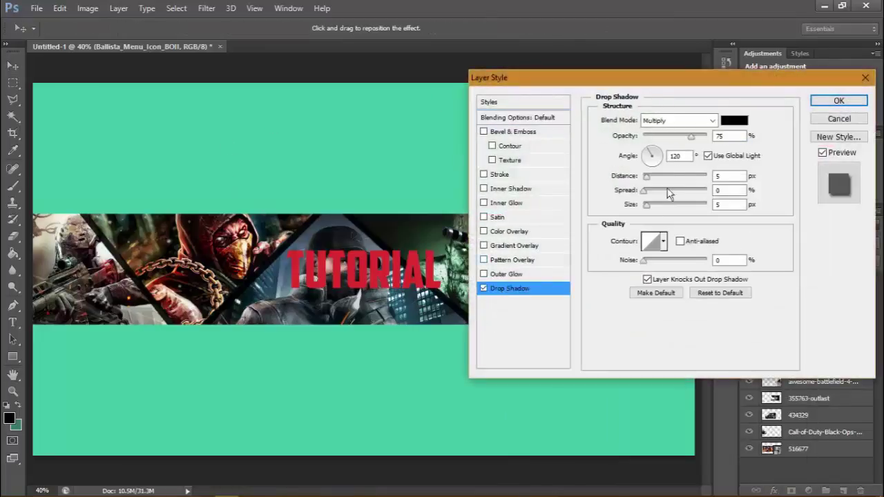
Set the rifle's drop shadow to 100% opacity, distance 0 and spread 44, and apply it.
{"action": "left_click_drag", "start_coordinate": [674, 93], "coordinate": [231, 89]}
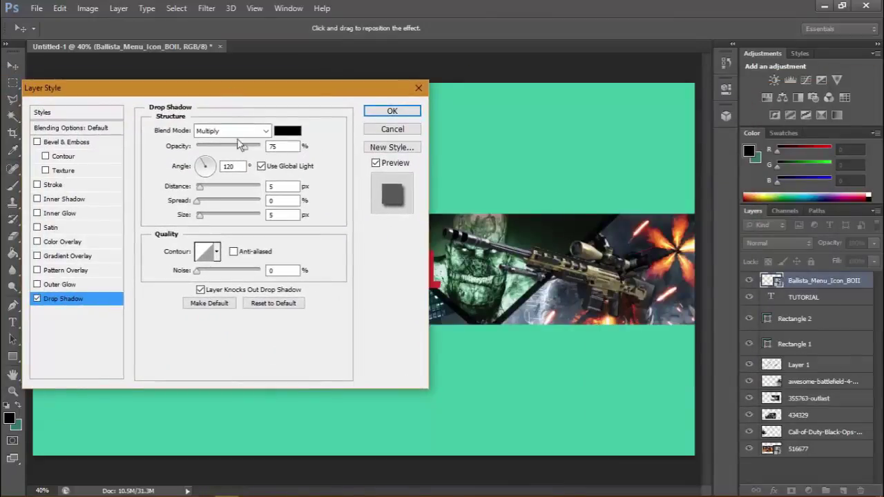
{"action": "left_click_drag", "start_coordinate": [246, 147], "coordinate": [261, 147]}
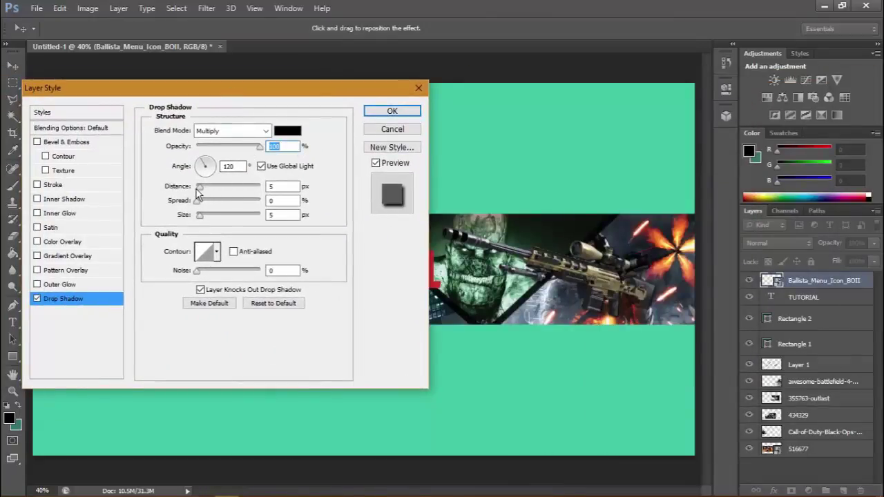
{"action": "left_click_drag", "start_coordinate": [199, 187], "coordinate": [177, 195]}
{"action": "left_click", "coordinate": [255, 203]}
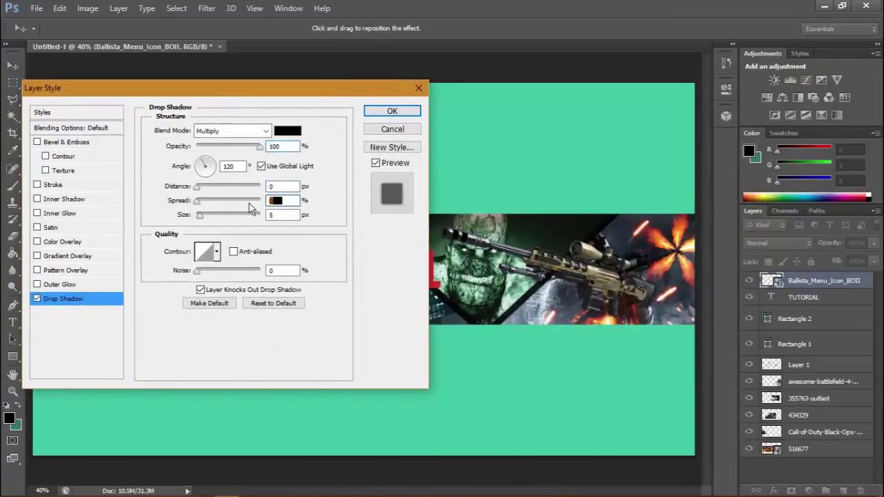
{"action": "left_click", "coordinate": [275, 201]}
{"action": "left_click", "coordinate": [281, 199]}
{"action": "type", "text": "44"}
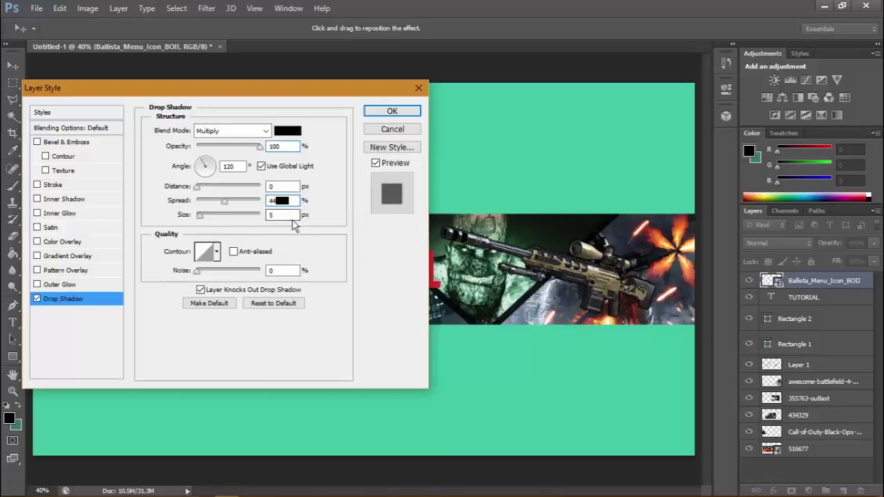
{"action": "key", "text": "Tab"}
{"action": "key", "text": "Up"}
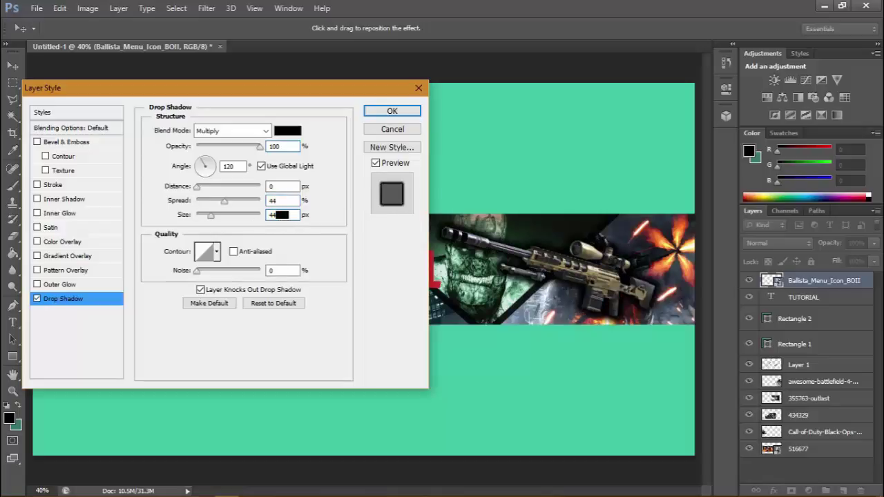
{"action": "key", "text": "Down"}
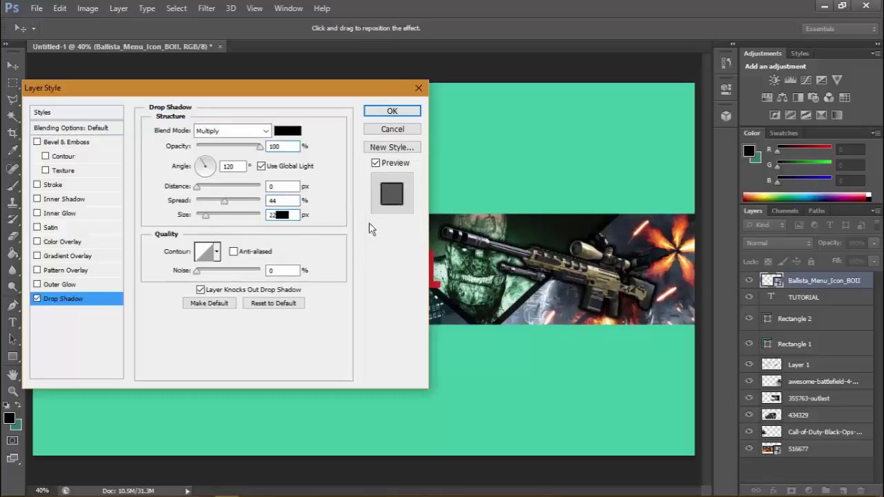
{"action": "left_click", "coordinate": [391, 112]}
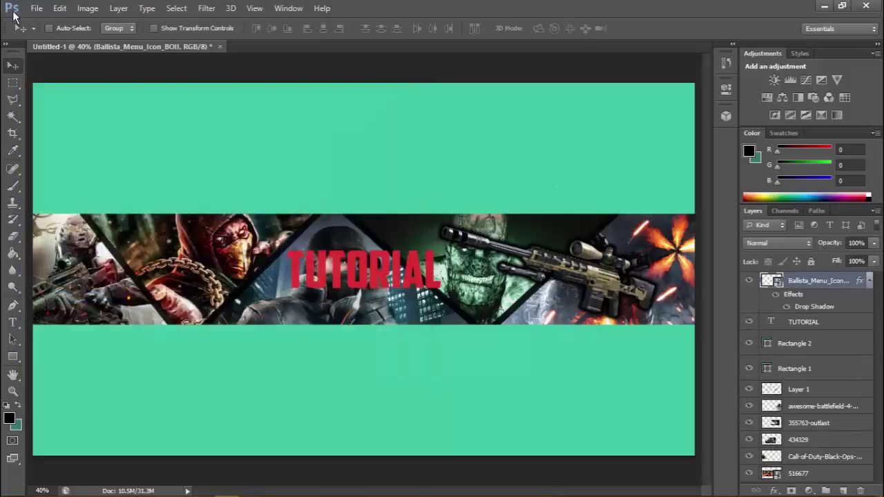
{"action": "left_click", "coordinate": [36, 8]}
Place Skorpion_EVO_Menu_Icon_BOII.png into the banner.
{"action": "left_click", "coordinate": [69, 220]}
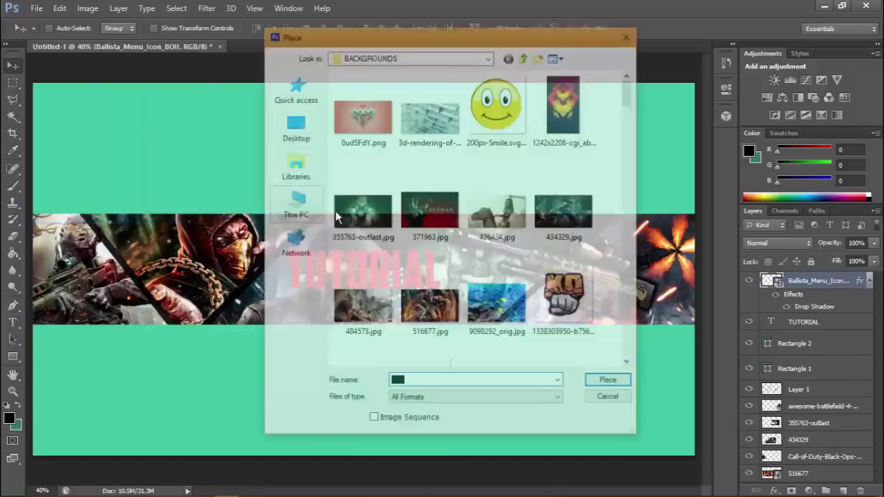
{"action": "scroll", "coordinate": [459, 268], "scroll_direction": "down", "scroll_amount": 10}
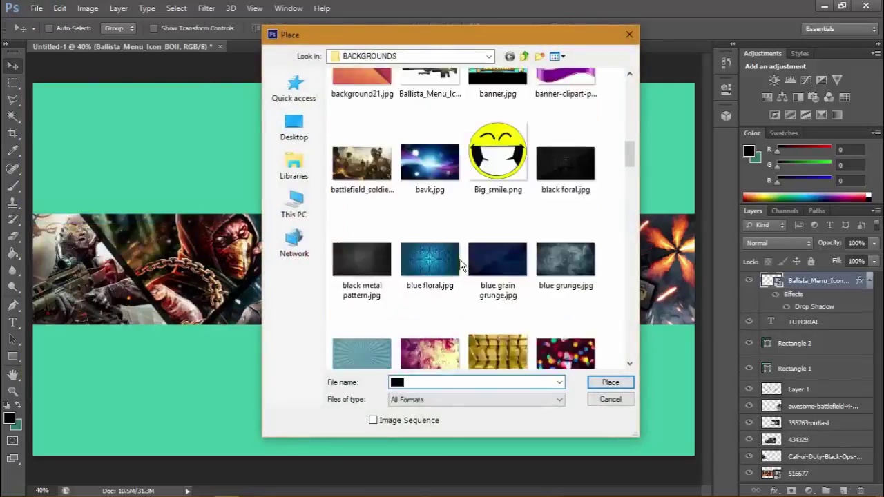
{"action": "scroll", "coordinate": [461, 266], "scroll_direction": "down", "scroll_amount": 6}
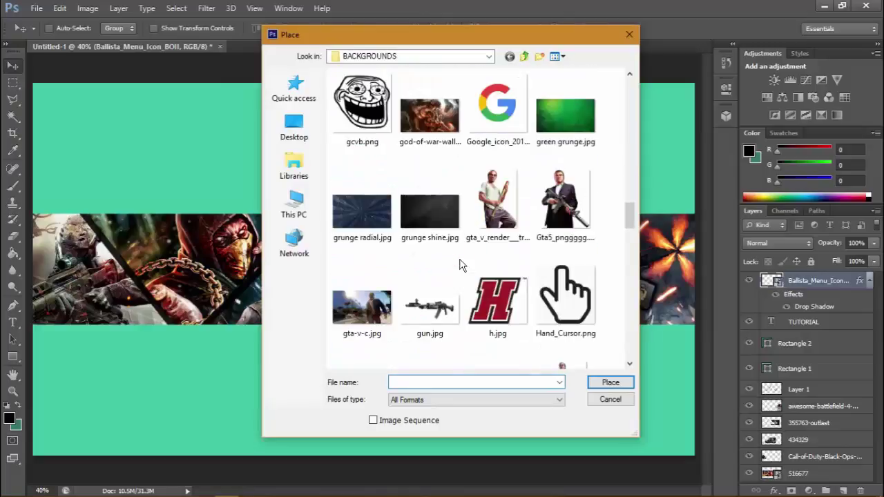
{"action": "scroll", "coordinate": [435, 304], "scroll_direction": "down", "scroll_amount": 5}
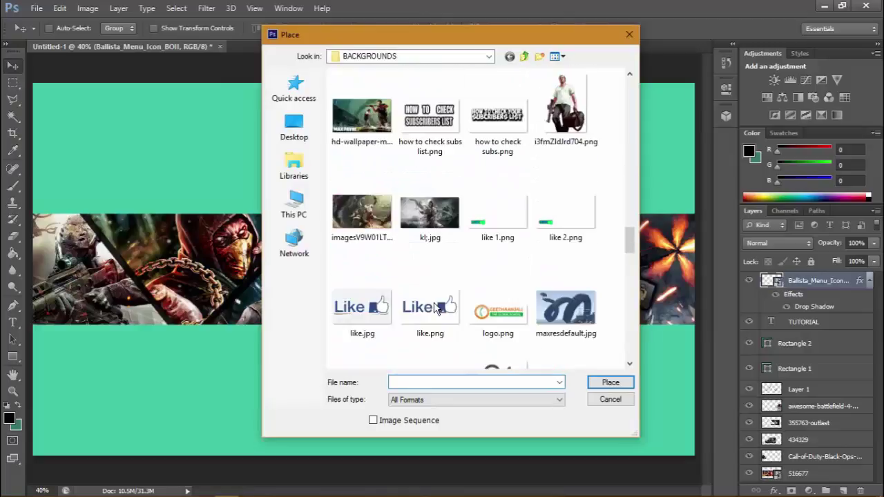
{"action": "scroll", "coordinate": [428, 200], "scroll_direction": "up", "scroll_amount": 5}
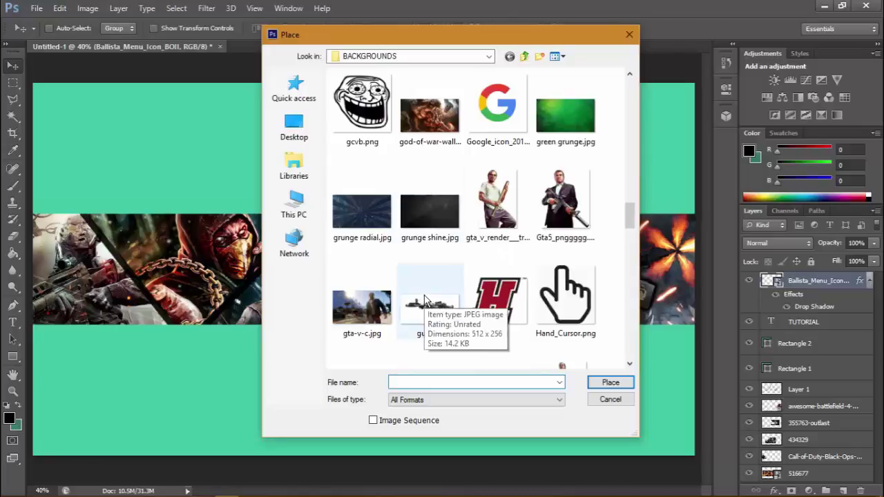
{"action": "scroll", "coordinate": [426, 301], "scroll_direction": "down", "scroll_amount": 7}
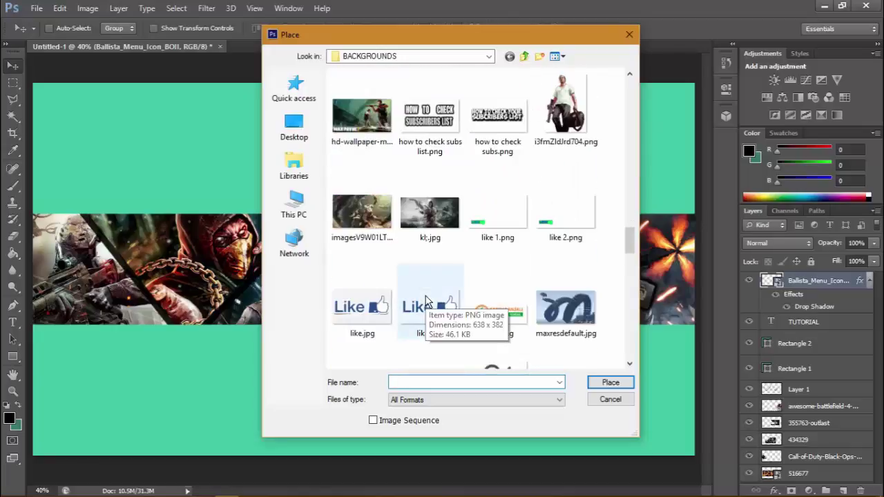
{"action": "scroll", "coordinate": [426, 300], "scroll_direction": "down", "scroll_amount": 2}
{"action": "scroll", "coordinate": [426, 300], "scroll_direction": "down", "scroll_amount": 6}
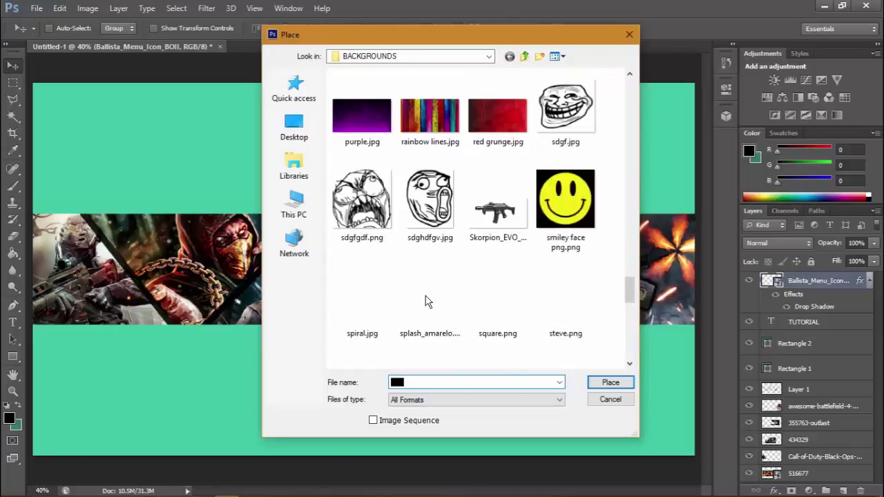
{"action": "left_click", "coordinate": [503, 202]}
{"action": "double_click", "coordinate": [503, 202]}
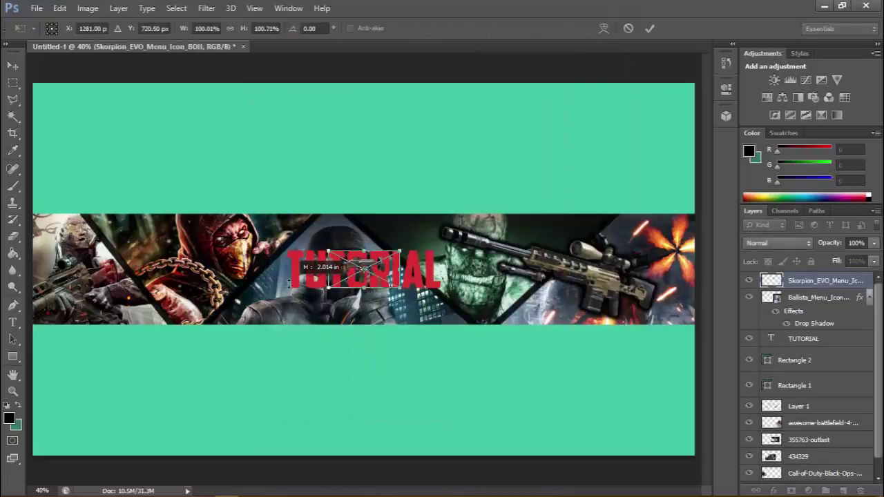
Enlarge the Skorpion icon to about 224% over the left artwork and commit it.
{"action": "left_click_drag", "start_coordinate": [329, 289], "coordinate": [237, 330]}
{"action": "left_click_drag", "start_coordinate": [331, 319], "coordinate": [205, 282]}
{"action": "left_click", "coordinate": [647, 29]}
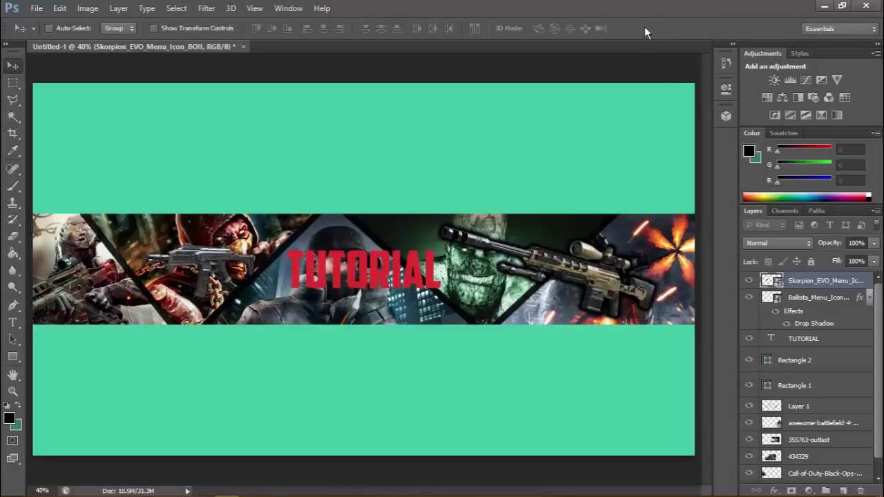
Copy the Ballista rifle's layer style and paste it onto the Skorpion layer.
{"action": "left_click", "coordinate": [811, 304]}
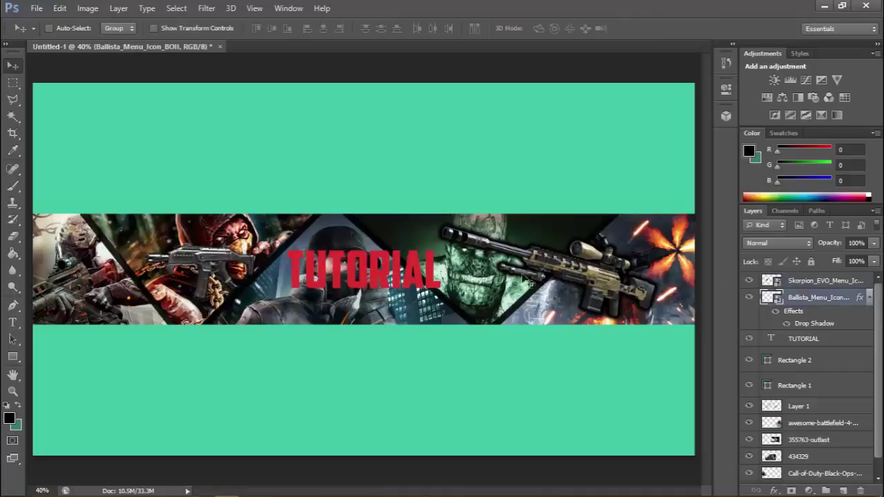
{"action": "right_click", "coordinate": [804, 298]}
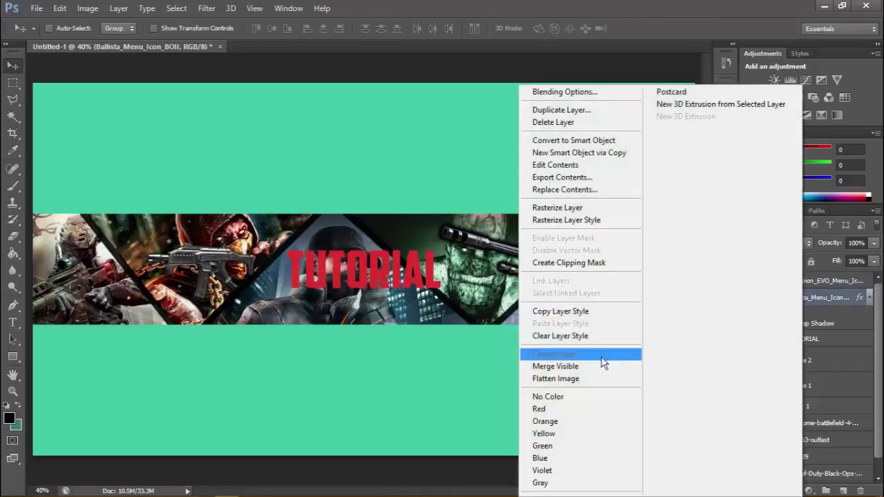
{"action": "left_click", "coordinate": [592, 312]}
{"action": "right_click", "coordinate": [808, 281]}
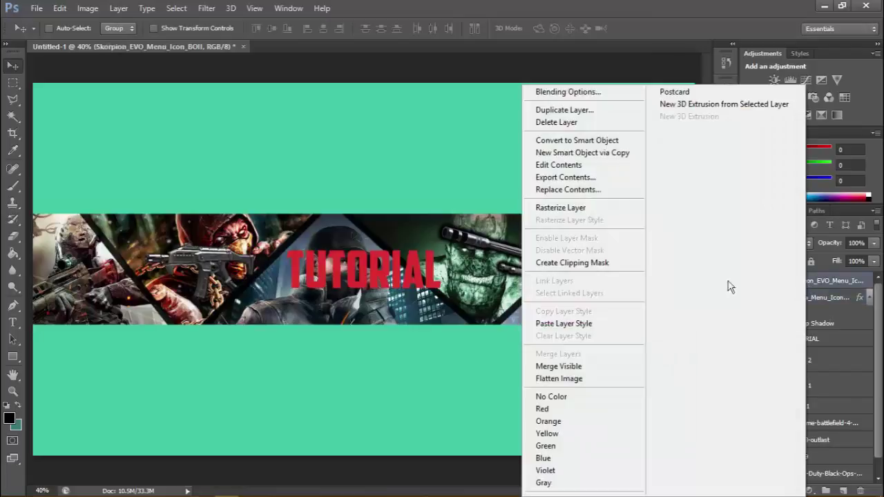
{"action": "left_click", "coordinate": [586, 323]}
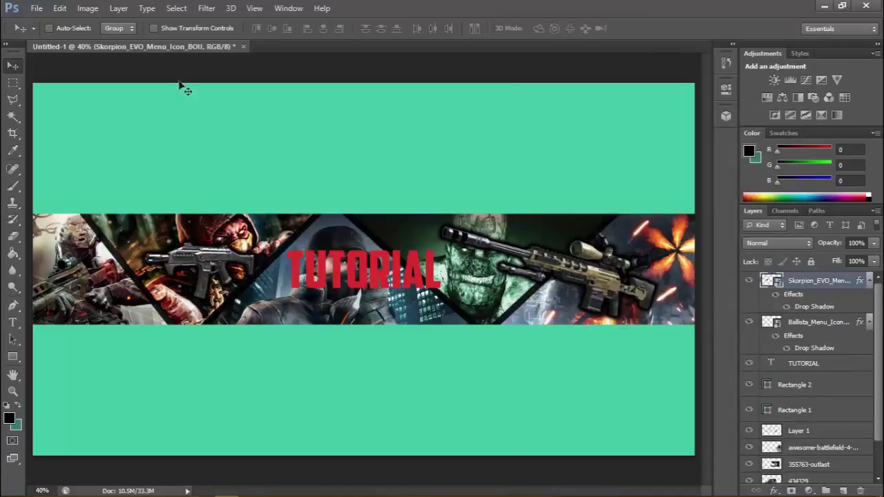
Place 200px-Smile.svg into the banner.
{"action": "left_click", "coordinate": [34, 9]}
{"action": "left_click", "coordinate": [109, 217]}
{"action": "scroll", "coordinate": [426, 226], "scroll_direction": "down", "scroll_amount": 5}
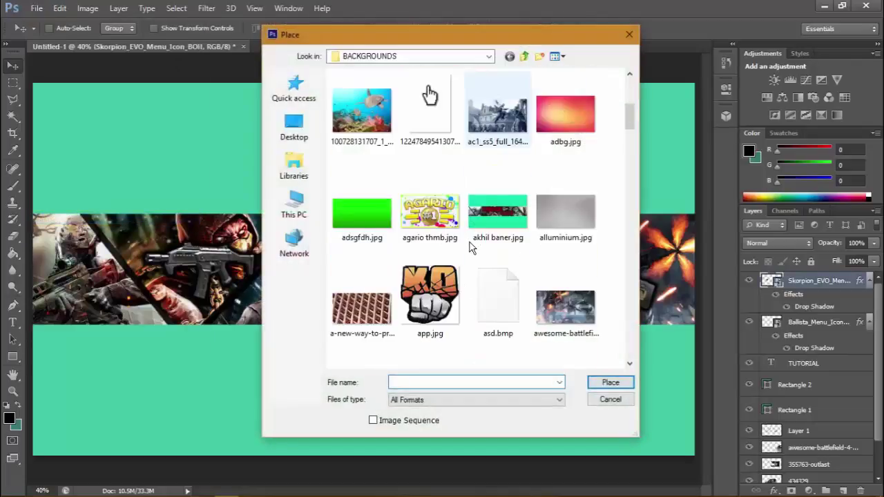
{"action": "scroll", "coordinate": [517, 148], "scroll_direction": "up", "scroll_amount": 5}
{"action": "double_click", "coordinate": [515, 141]}
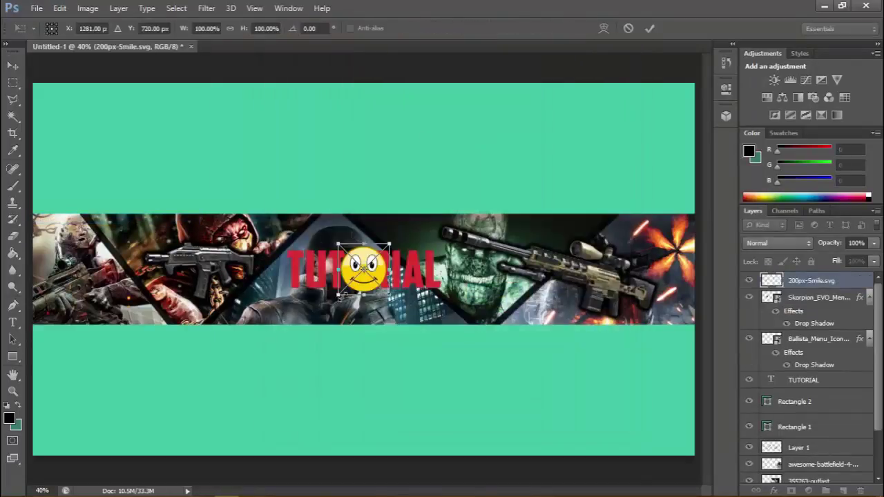
Scale the smiley to about 204.5% at the far left and paste the drop shadow onto it.
{"action": "left_click_drag", "start_coordinate": [335, 297], "coordinate": [283, 353]}
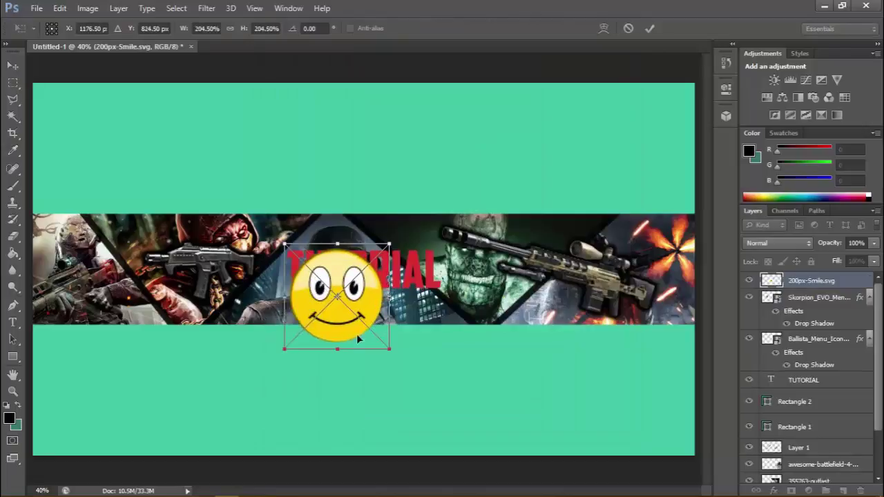
{"action": "left_click_drag", "start_coordinate": [354, 341], "coordinate": [103, 308]}
{"action": "left_click", "coordinate": [649, 28]}
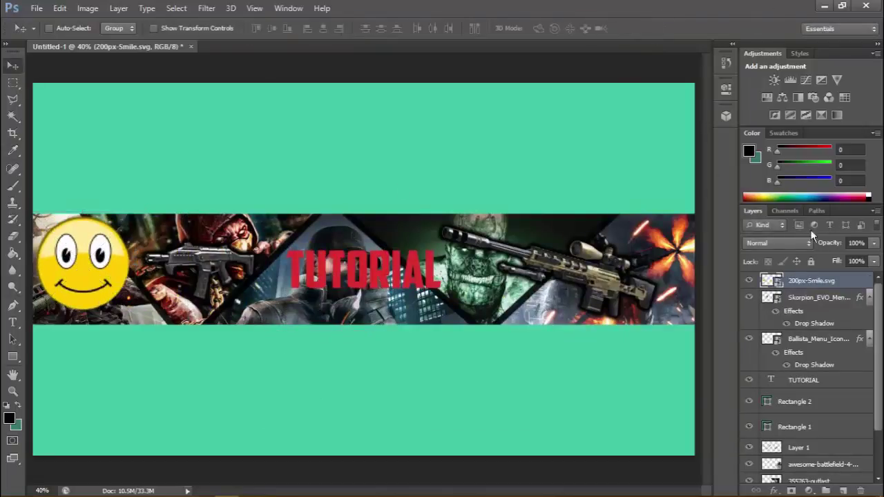
{"action": "right_click", "coordinate": [820, 280]}
{"action": "left_click", "coordinate": [599, 328]}
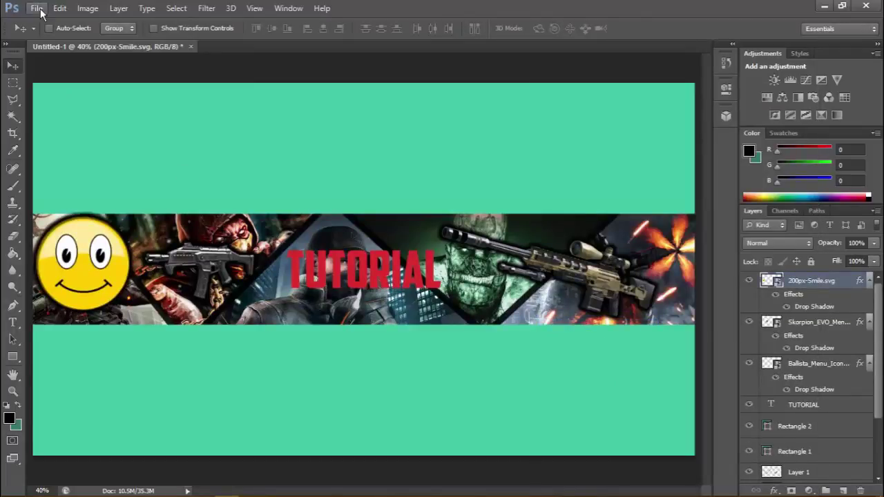
Save the banner as a High-quality JPEG named 'tutoriall 1.jpg' in the BACKGROUNDS folder.
{"action": "left_click", "coordinate": [37, 8]}
{"action": "left_click", "coordinate": [56, 171]}
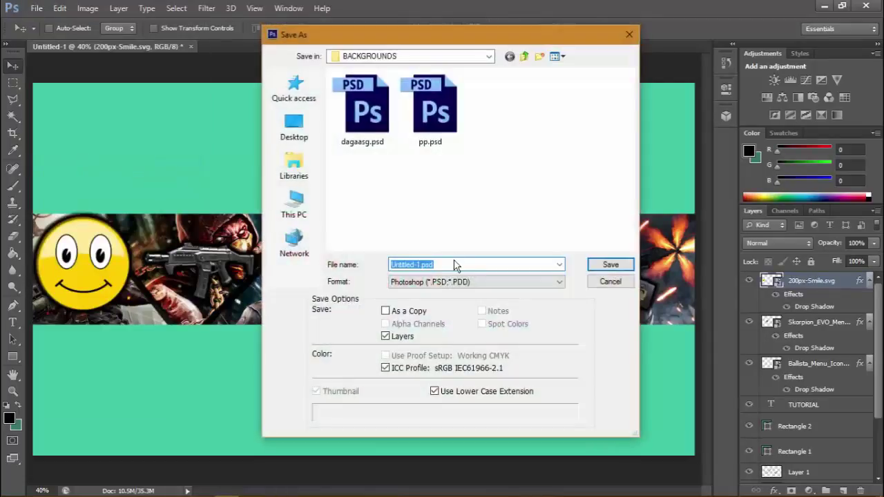
{"action": "type", "text": "tutrial 1"}
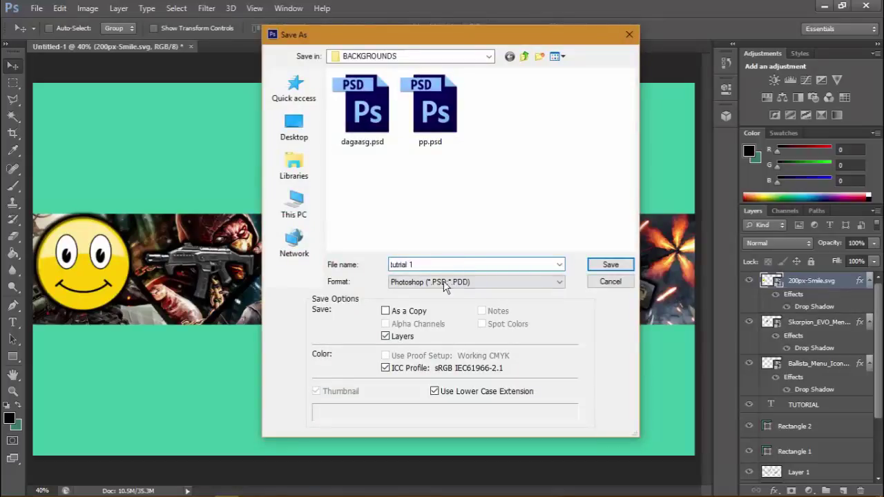
{"action": "left_click", "coordinate": [445, 282]}
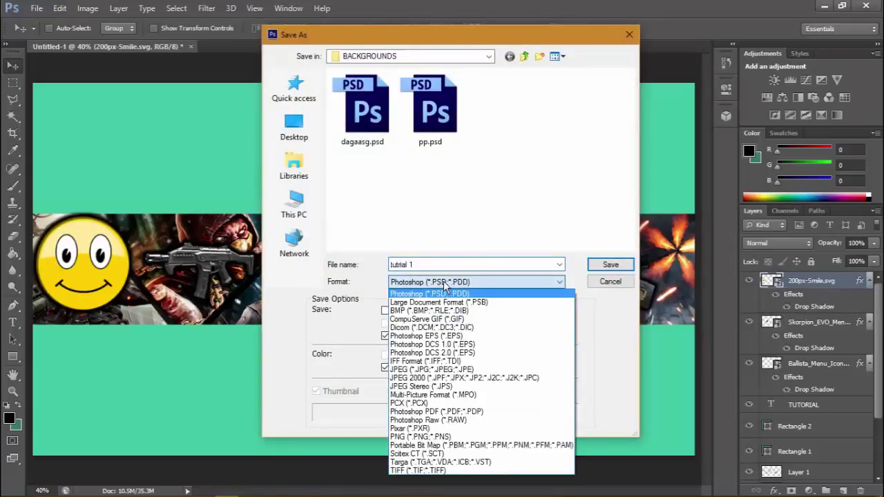
{"action": "left_click", "coordinate": [408, 267]}
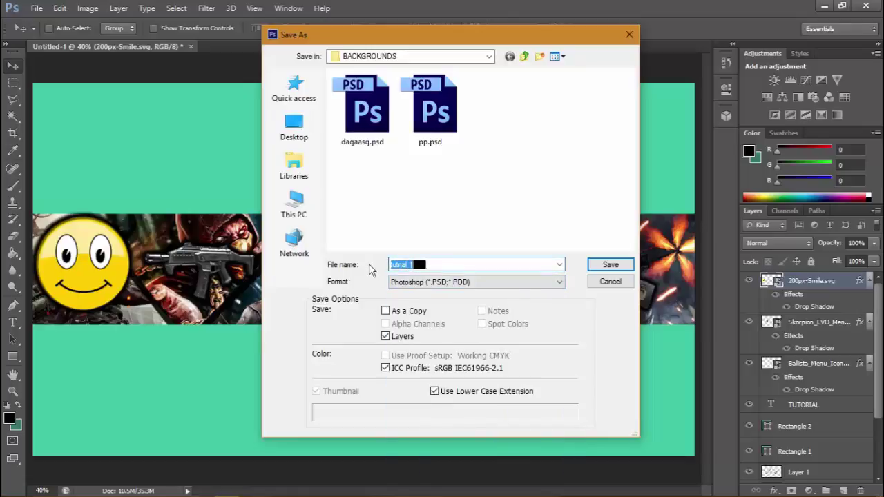
{"action": "left_click_drag", "start_coordinate": [418, 265], "coordinate": [373, 258]}
{"action": "left_click", "coordinate": [535, 282]}
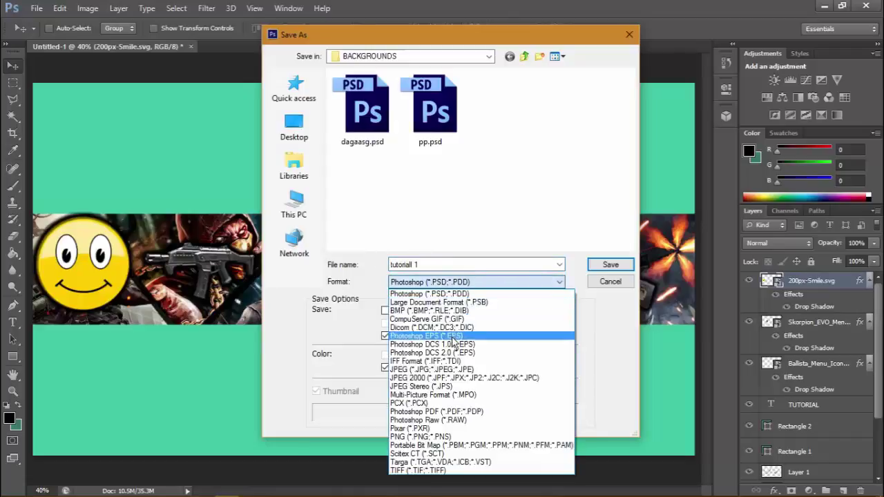
{"action": "left_click", "coordinate": [445, 371]}
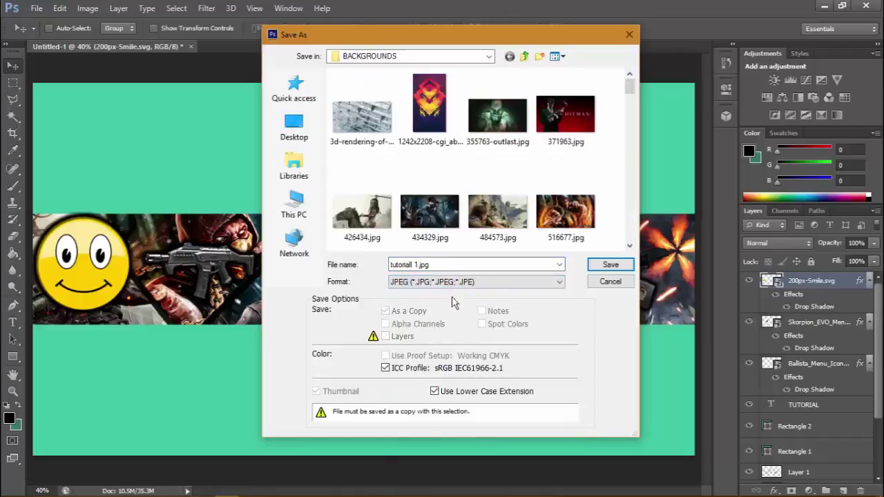
{"action": "left_click", "coordinate": [611, 265]}
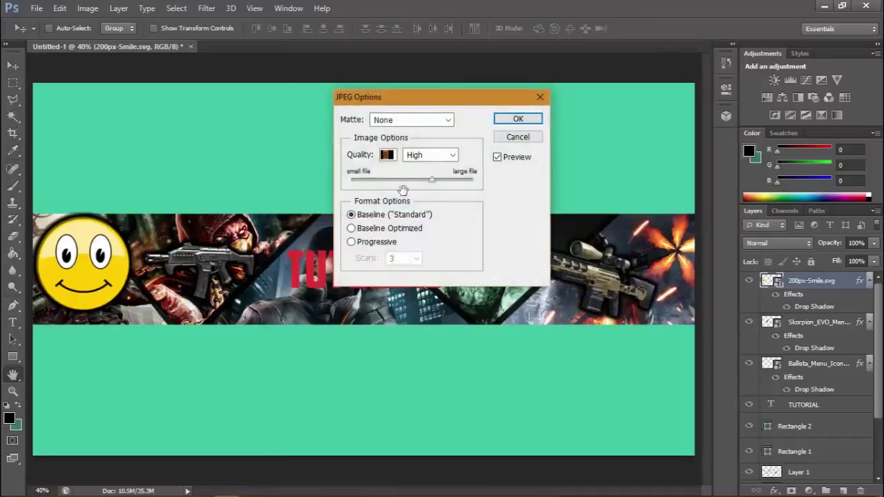
{"action": "left_click", "coordinate": [522, 120]}
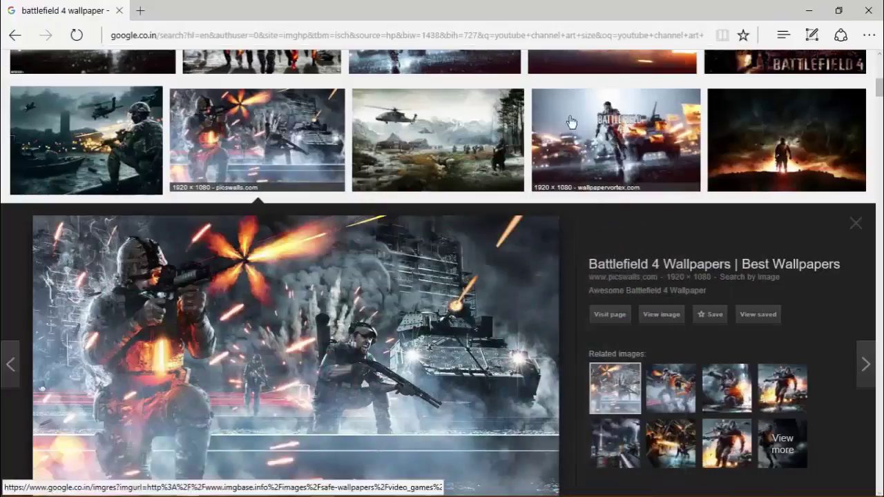